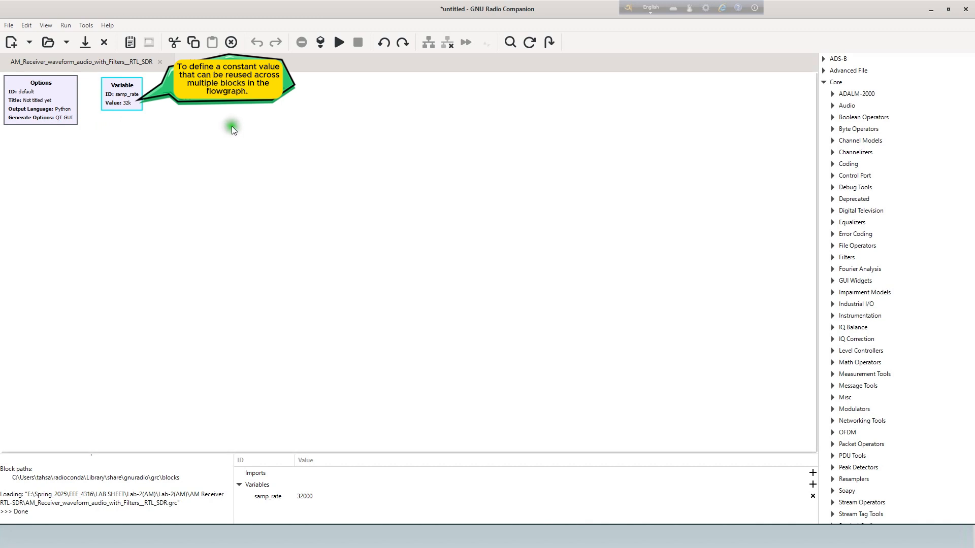
Search the block library for "wav" and add a Wav File Source block to the flowgraph beneath the Options block.
left_click(231, 127)
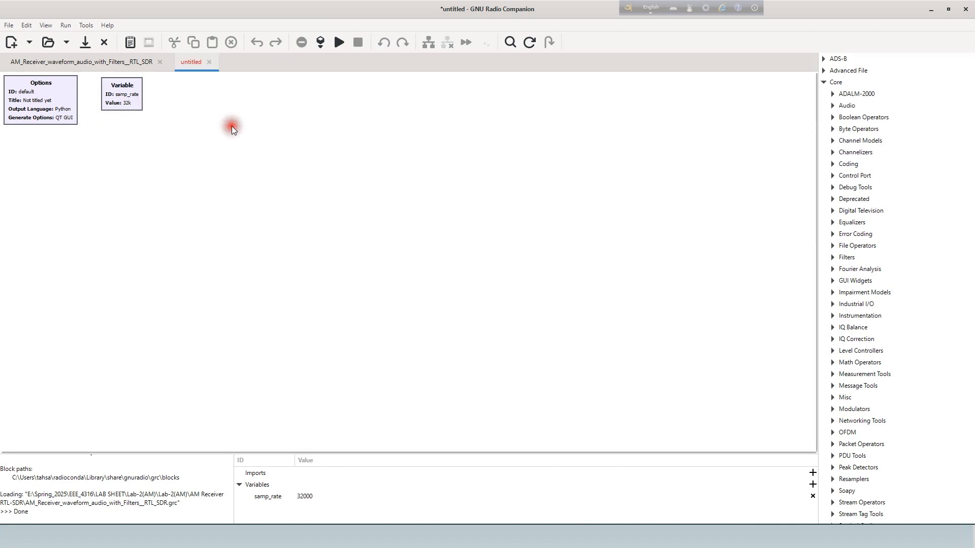
left_click(511, 44)
left_click(852, 58)
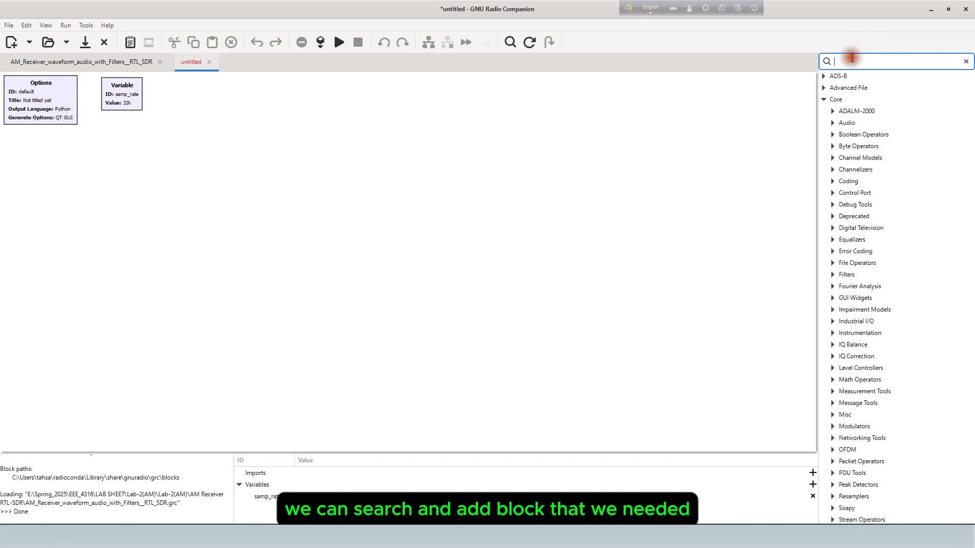
type("wav")
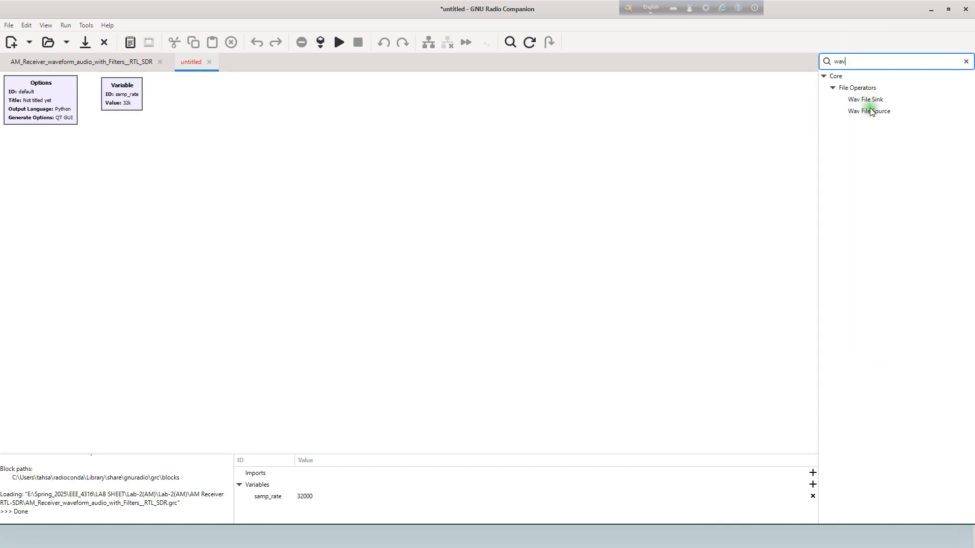
left_click_drag(870, 111, 92, 188)
scroll(184, 141, "up", 2, "ctrl")
left_click(202, 255)
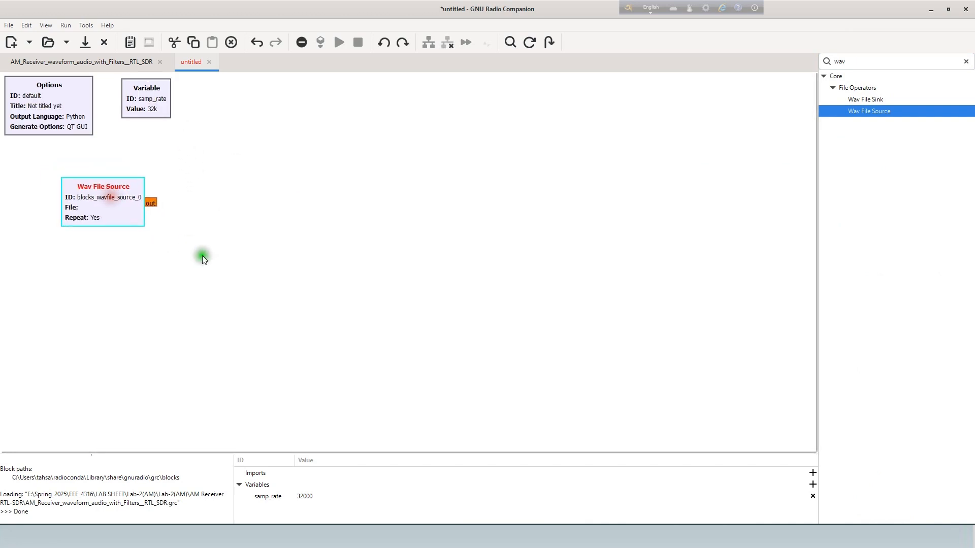
Add a Repeat block and a Multiply Const block in a row after the Wav File Source.
double_click(833, 61)
type("repeat")
left_click_drag(857, 99, 239, 199)
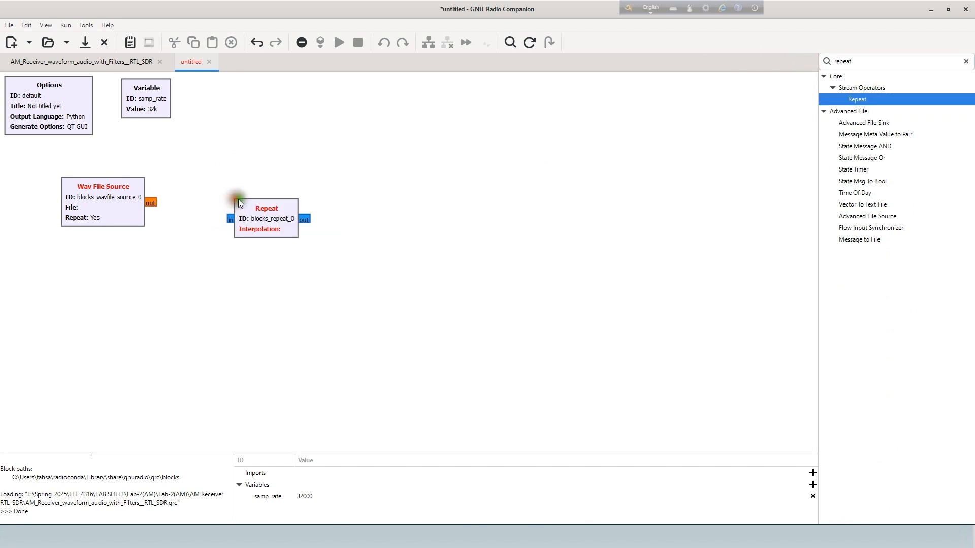
double_click(843, 62)
type("mul")
left_click_drag(868, 122, 356, 208)
Add an Add Const block and a Multiply block in the same row after Multiply Const.
double_click(832, 62)
type("add")
left_click_drag(861, 99, 485, 211)
double_click(833, 61)
type("mu")
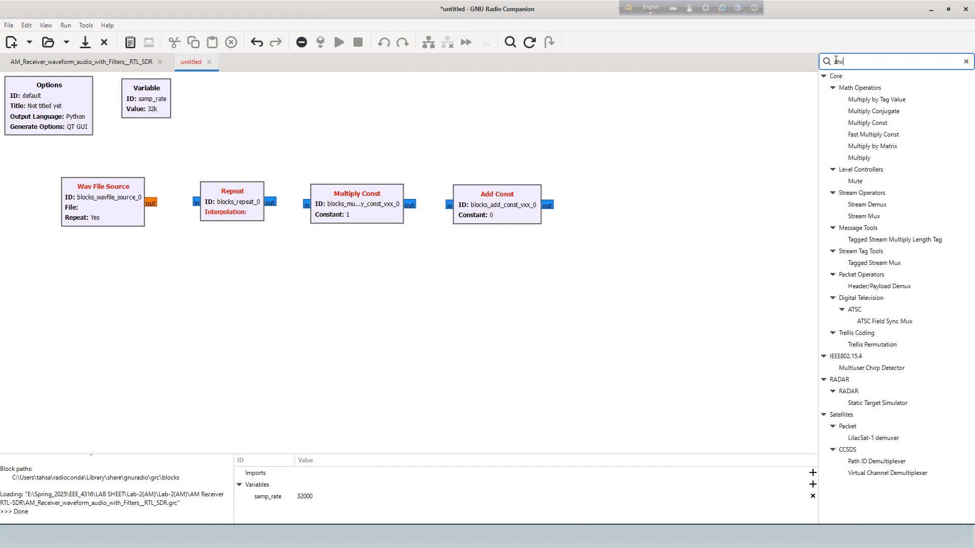
left_click_drag(860, 158, 635, 206)
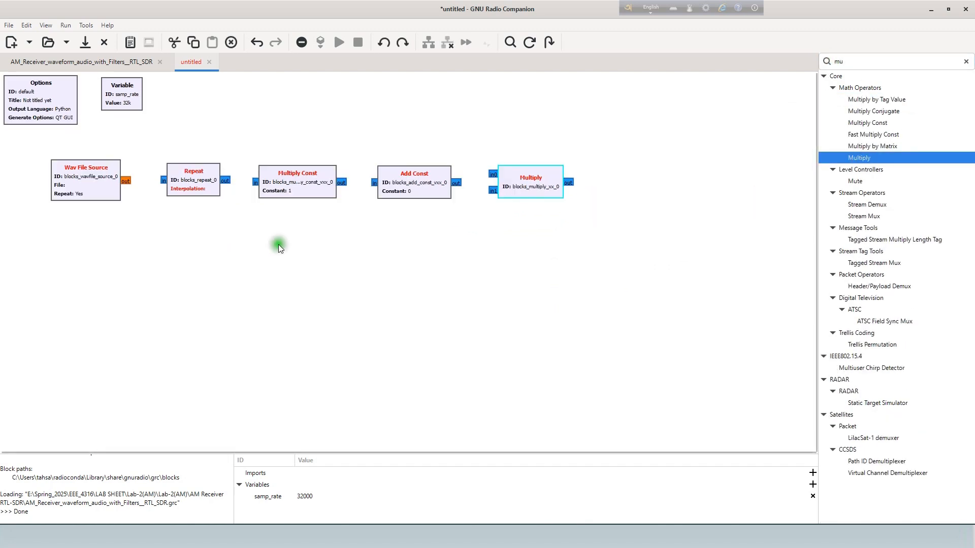
Widen the canvas area and add a Float To Complex block after the Multiply block.
left_click_drag(820, 185, 913, 81)
double_click(901, 61)
type("flo")
left_click_drag(931, 134, 732, 213)
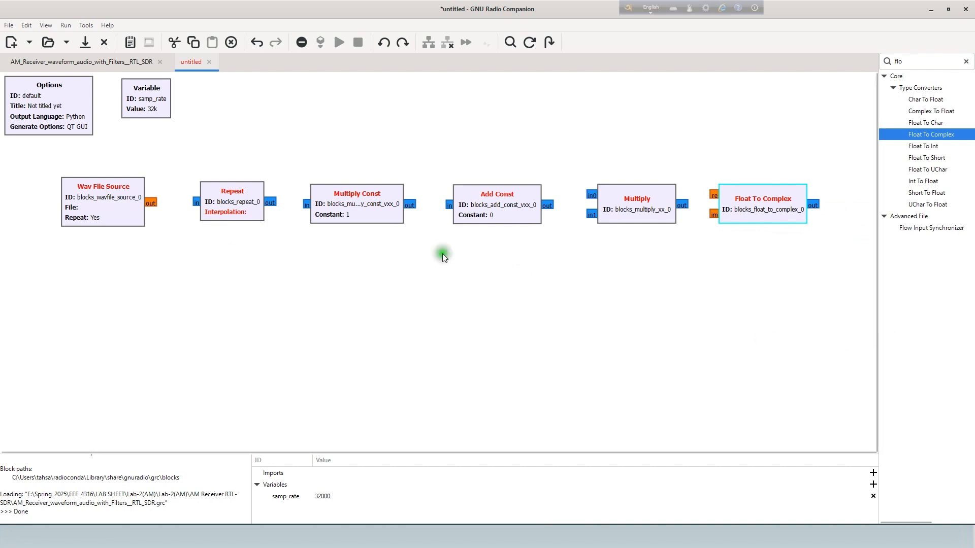
Shift the whole row of blocks, from Wav File Source to Float To Complex, toward the canvas's left edge.
left_click_drag(53, 173, 819, 241)
left_click_drag(730, 215, 675, 218)
left_click(631, 293)
Add a QT GUI Time Sink and, beneath it, a QT GUI Frequency Sink after the Float To Complex block.
double_click(902, 61)
type("Q")
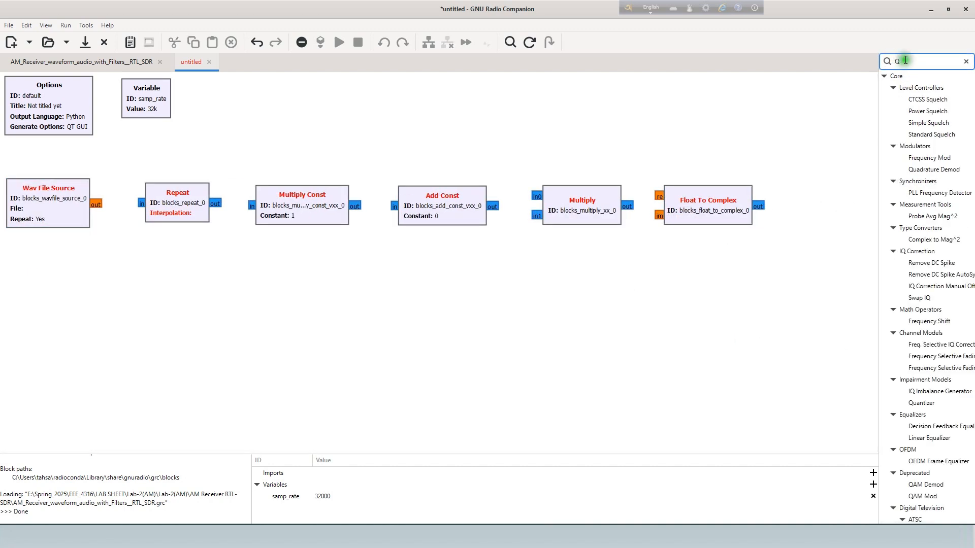
type("T")
left_click_drag(936, 216, 808, 137)
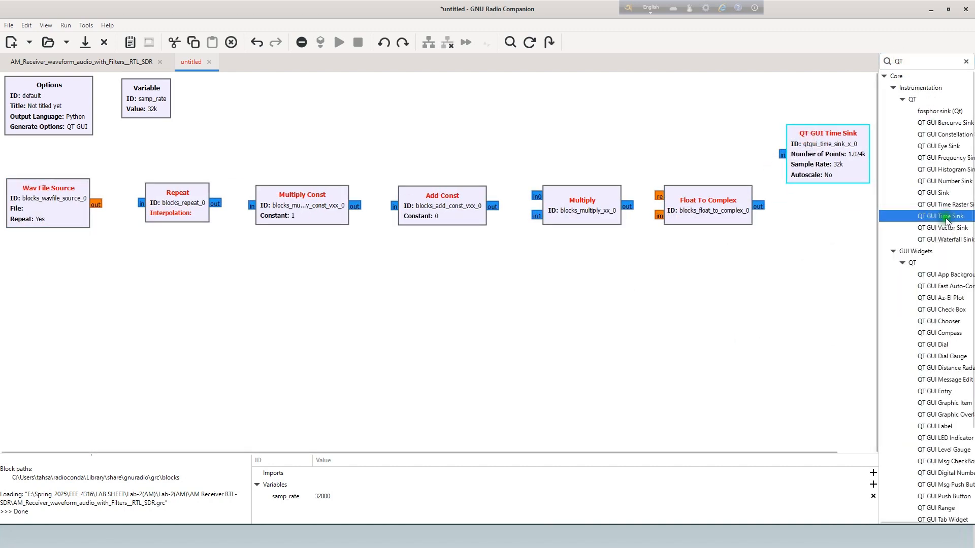
left_click_drag(943, 158, 812, 230)
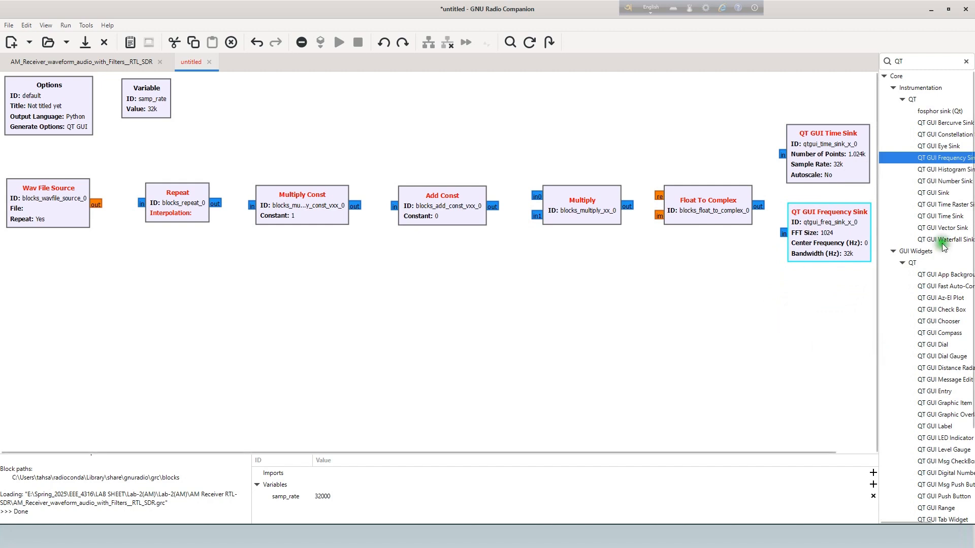
Add an osmocom Sink below the Float To Complex block and a Constant Source below the Multiply block.
double_click(898, 61)
type("osmo")
left_click_drag(910, 91, 737, 306)
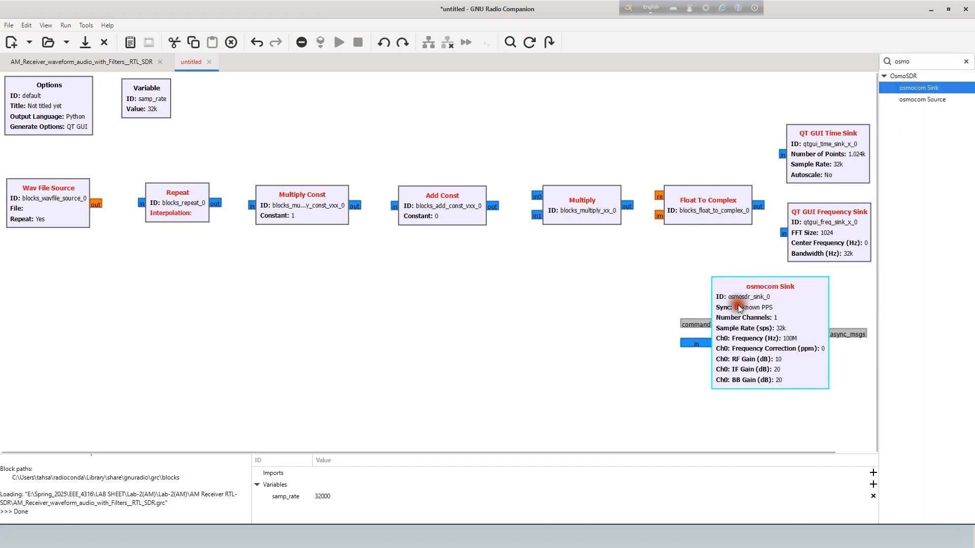
double_click(893, 61)
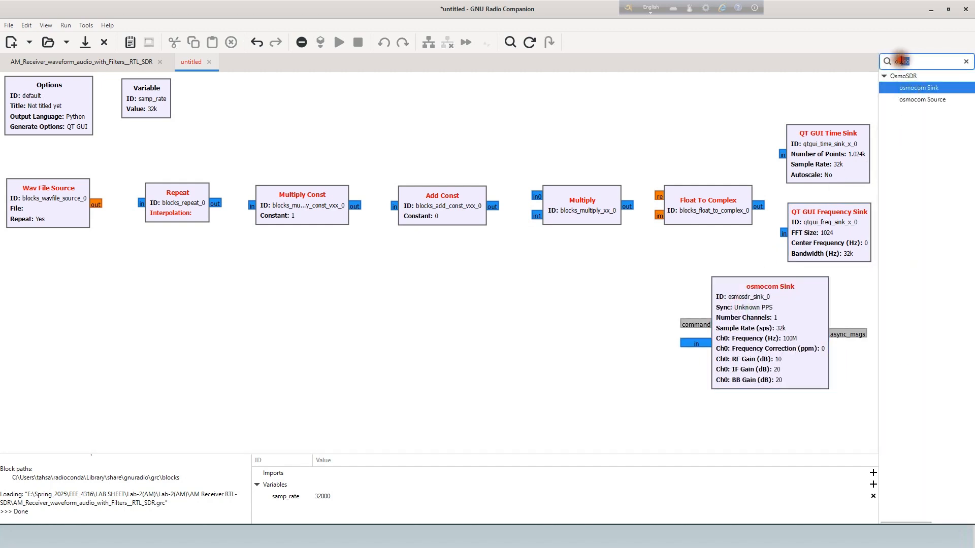
type("cons")
left_click(926, 100)
left_click_drag(926, 100, 609, 260)
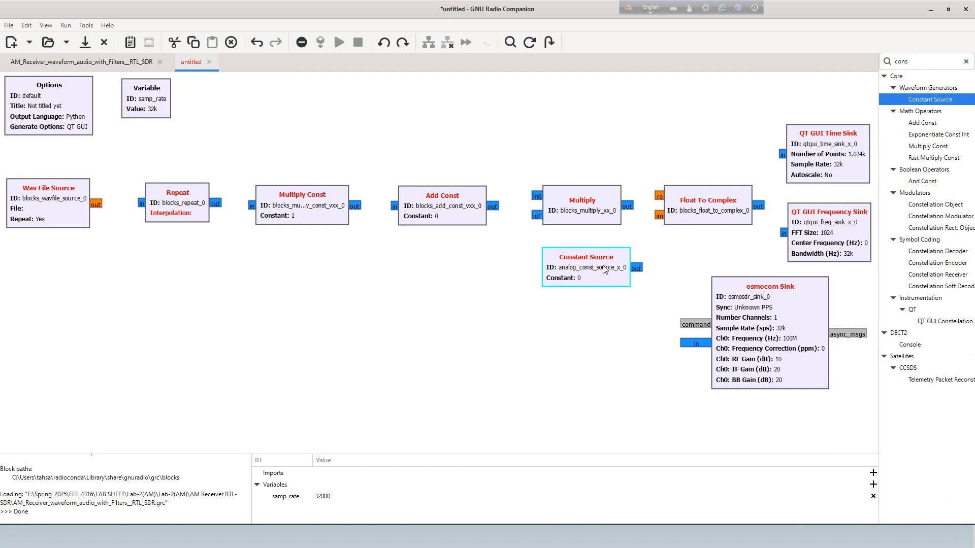
Add a Signal Source block below Add Const and move the Constant Source slightly right to make room.
double_click(901, 61)
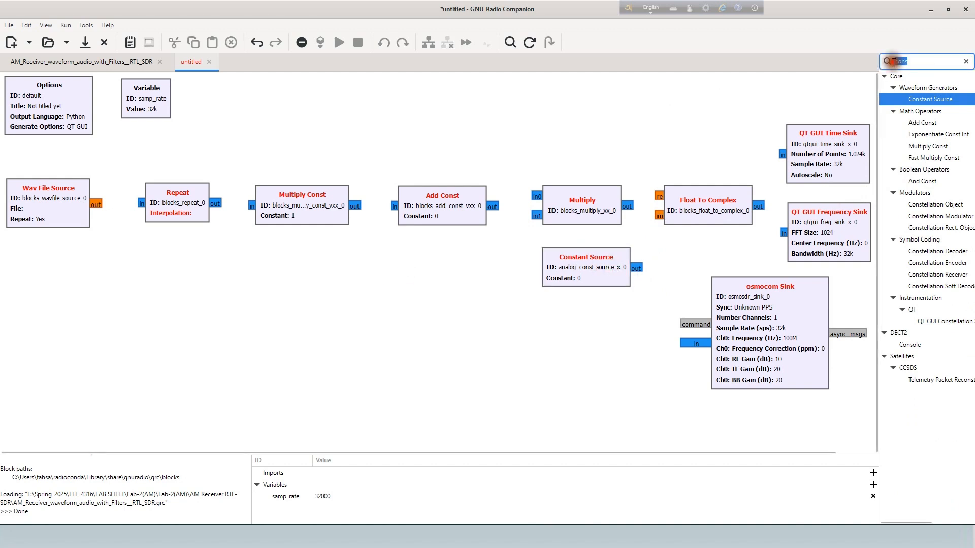
type("signal")
left_click_drag(927, 100, 271, 292)
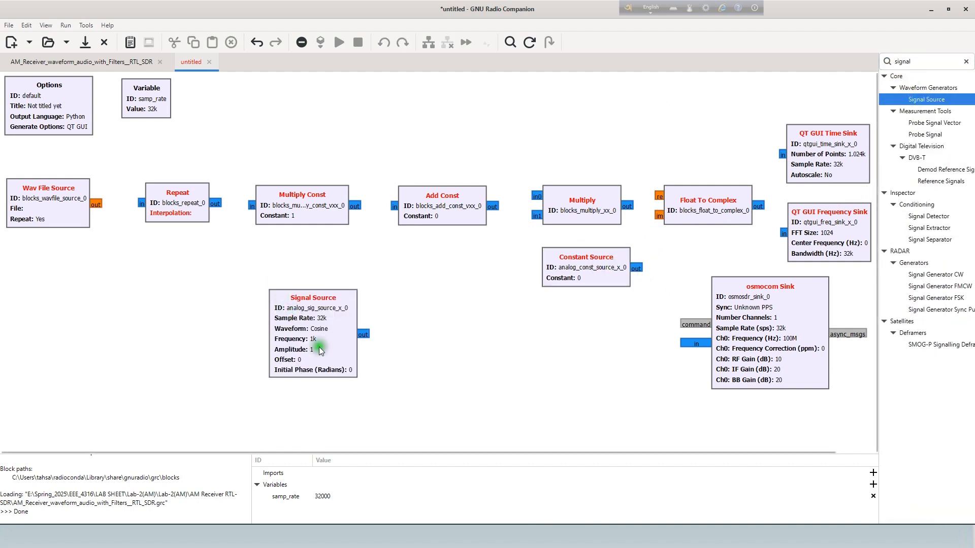
left_click_drag(309, 339, 289, 335)
left_click_drag(574, 271, 629, 271)
left_click_drag(290, 341, 441, 307)
Duplicate the QT GUI Time Sink and place the copy below the Repeat block.
left_click(797, 151)
key("ctrl+c")
key("ctrl+v")
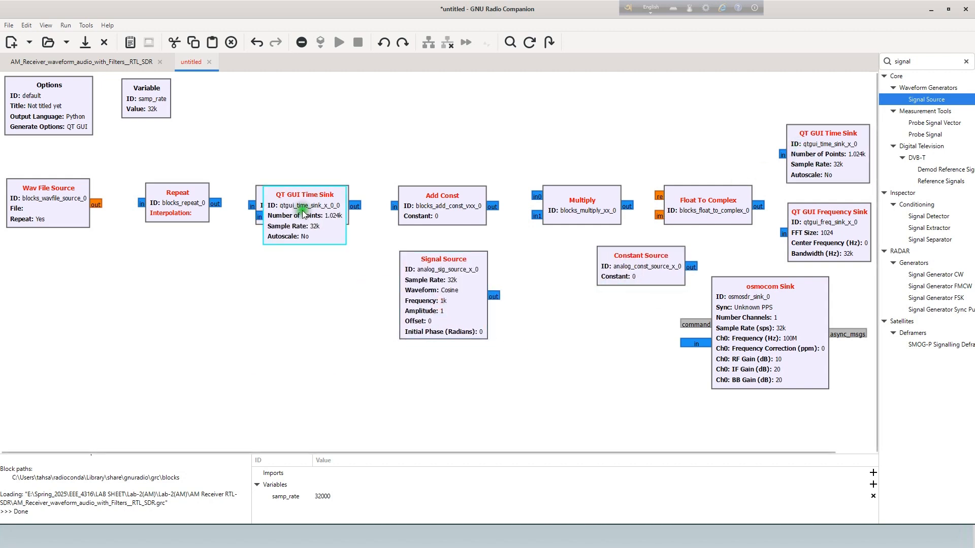
left_click_drag(302, 211, 181, 294)
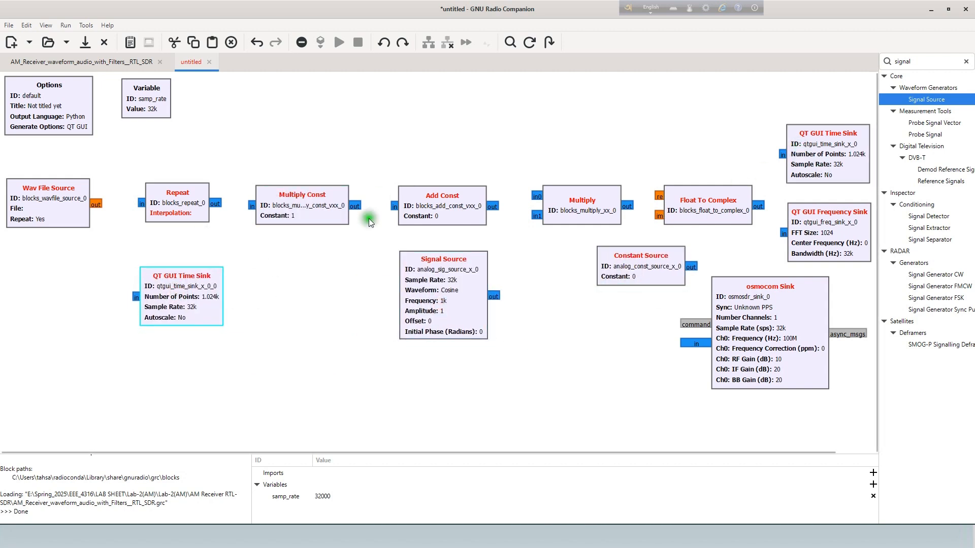
Duplicate the Signal Source and place the copy below the Wav File Source.
left_click(451, 283)
key("ctrl+c")
key("ctrl+v")
left_click_drag(411, 279, 342, 303)
key("ctrl+z")
left_click_drag(300, 236, 45, 299)
left_click(294, 266)
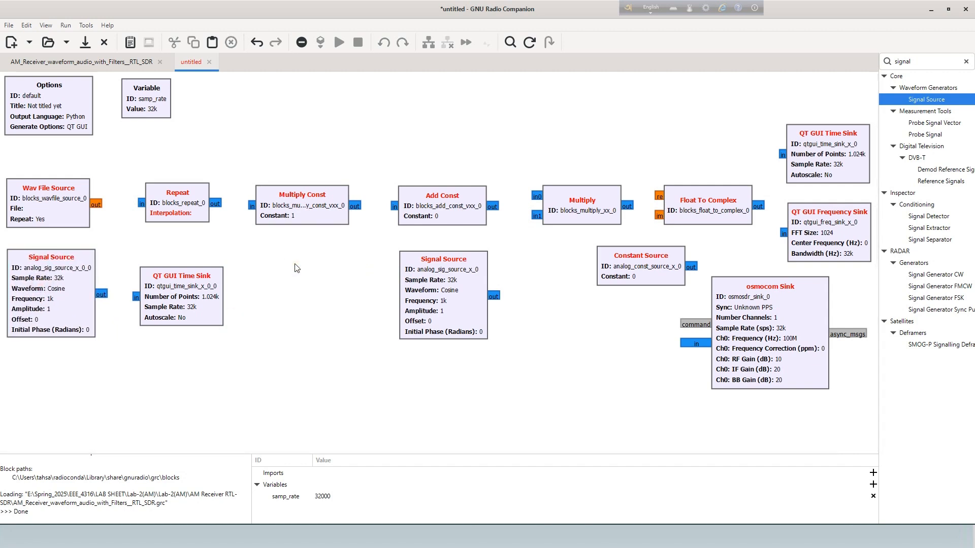
Set the Repeat block's type to float and connect the Wav File Source output to its input.
double_click(189, 206)
left_click(562, 364)
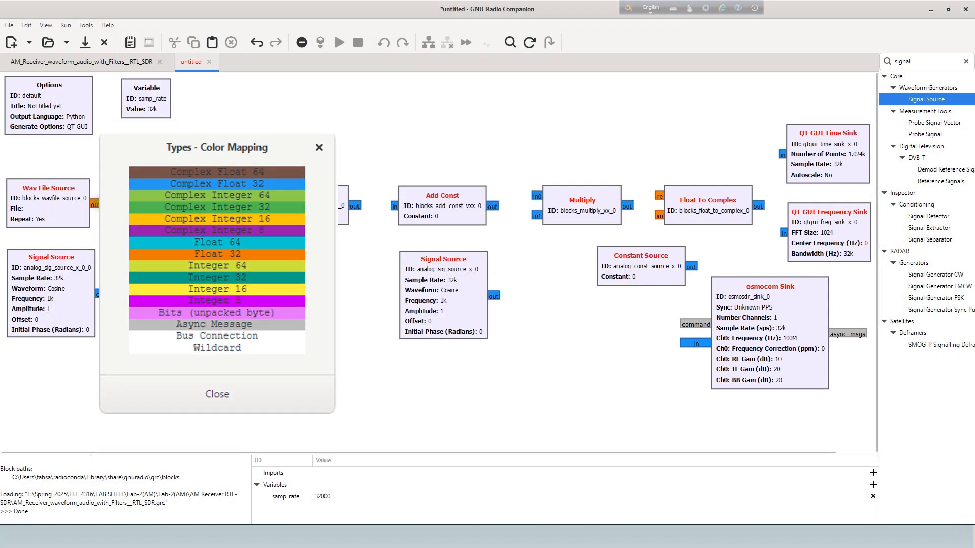
left_click(96, 204)
left_click(132, 205)
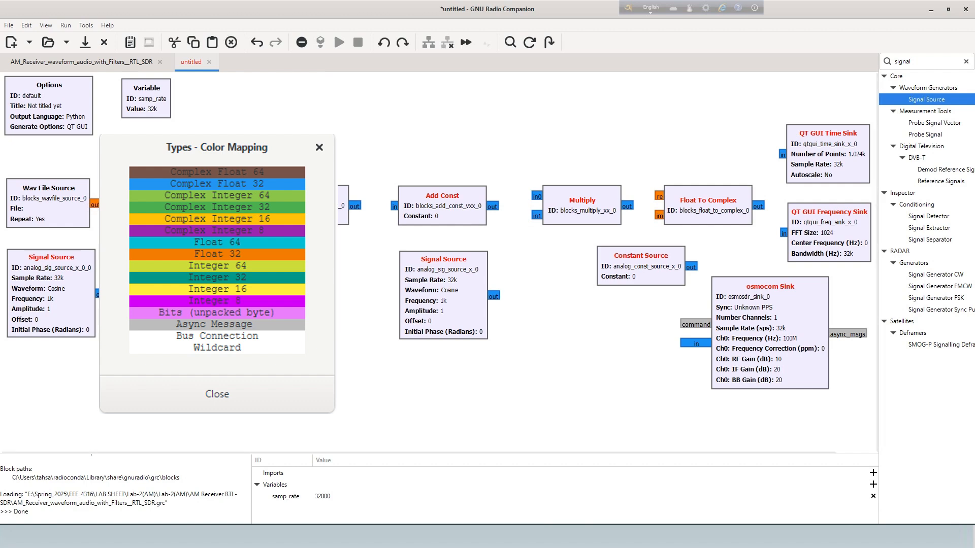
Set the QT GUI Time Sink below Repeat to type float, with its input fed by the Wav File Source.
double_click(167, 291)
left_click(464, 214)
left_click(462, 226)
left_click(513, 364)
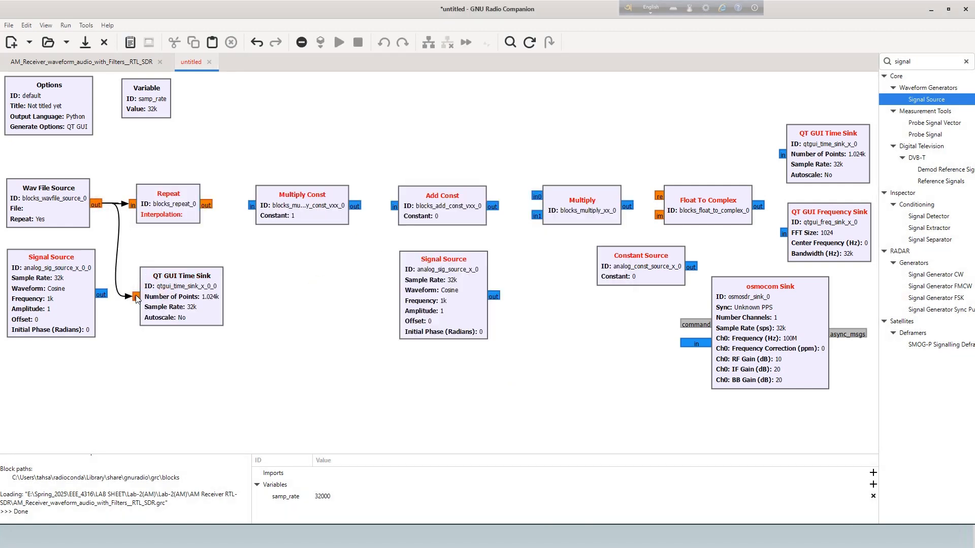
Set the output type of the Signal Source below the Wav File Source to float.
double_click(54, 281)
left_click(446, 213)
left_click(445, 227)
left_click(512, 364)
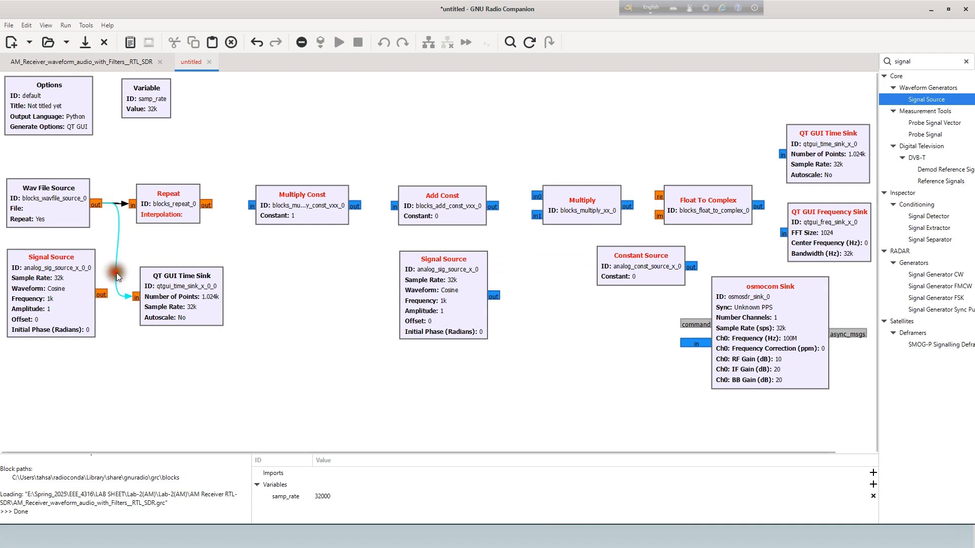
Delete the Wav File Source's connections to the QT GUI Time Sink and the Repeat block.
left_click(102, 296)
left_click(117, 212)
key("Delete")
left_click(117, 205)
key("Delete")
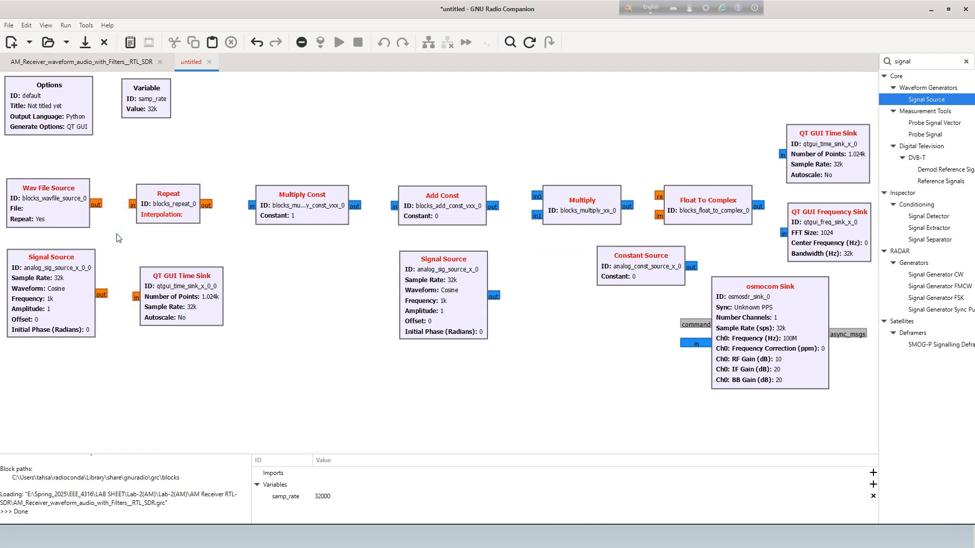
Wire the Wav File Source and the Signal Source beneath it to the Repeat and neighbouring QT GUI Time Sink inputs.
left_click(134, 298)
left_click(102, 295)
left_click(132, 205)
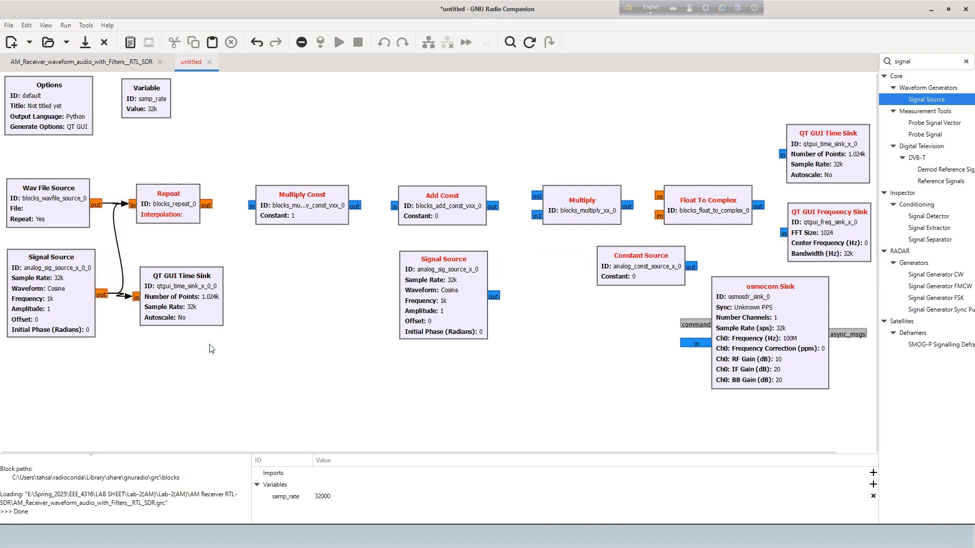
Set the Multiply Const block's type to float and connect the Repeat output to its input.
left_click_drag(311, 192, 299, 190)
double_click(299, 190)
left_click(447, 214)
left_click(435, 229)
left_click(514, 364)
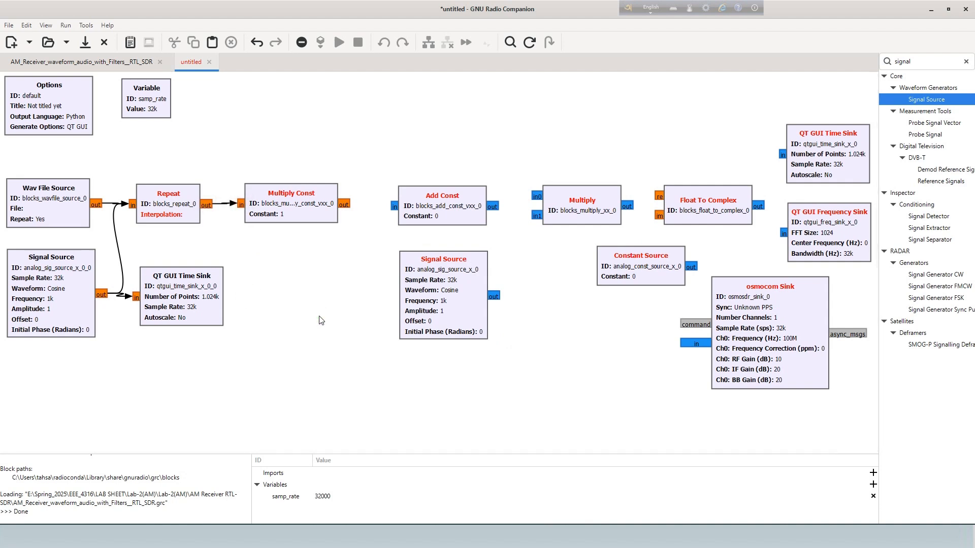
Set the Add Const block's type to float and connect the Multiply Const output to its input.
double_click(423, 203)
left_click(344, 205)
left_click(386, 205)
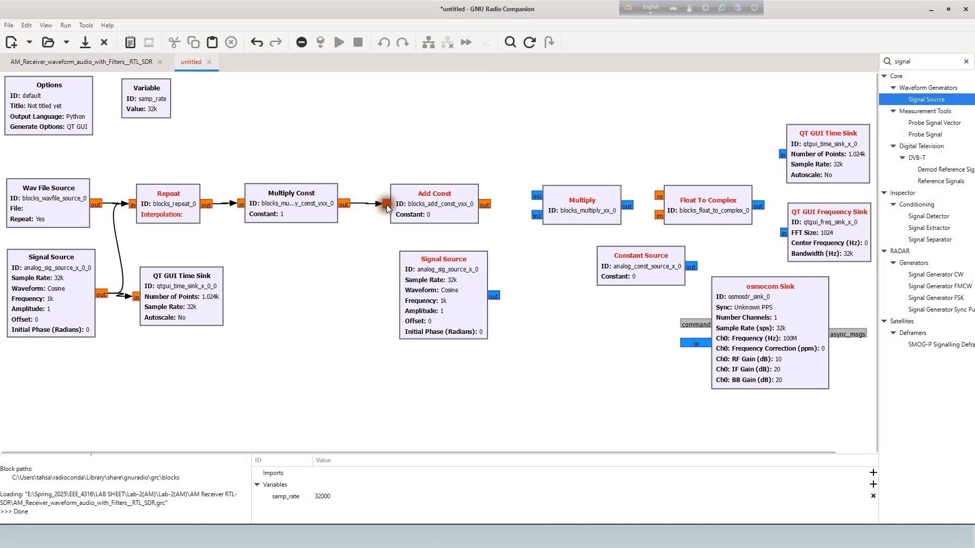
Set the Multiply block's type to float and connect the Add Const output to its in0 port.
double_click(555, 209)
left_click(446, 213)
left_click(441, 228)
left_click(513, 365)
left_click(484, 206)
left_click(537, 196)
Set the Signal Source below Add Const to float output and connect it to the Multiply block's in1 port.
double_click(461, 285)
left_click(447, 213)
left_click(441, 228)
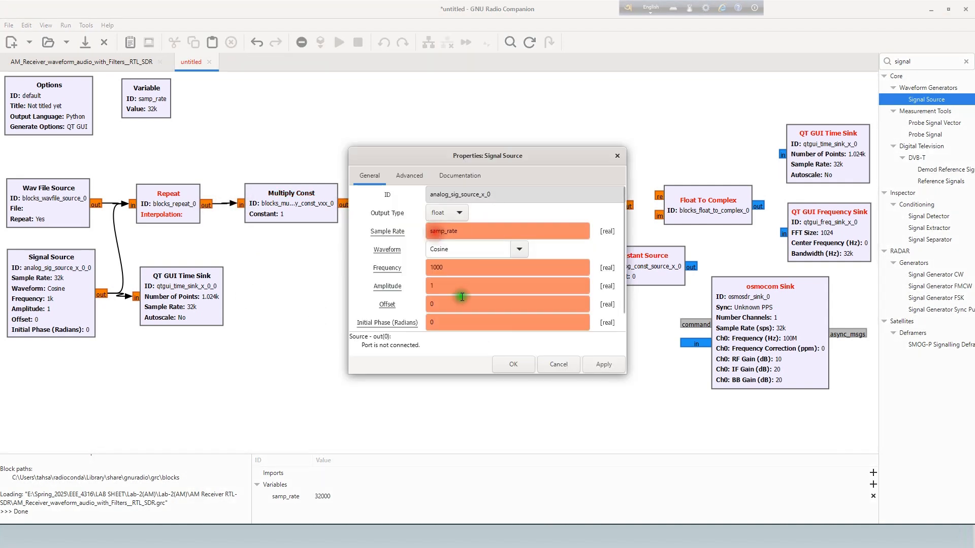
left_click(513, 364)
left_click(494, 296)
left_click(536, 217)
Set the Constant Source's output type to float and move the block left, directly below Multiply.
double_click(657, 253)
left_click(455, 209)
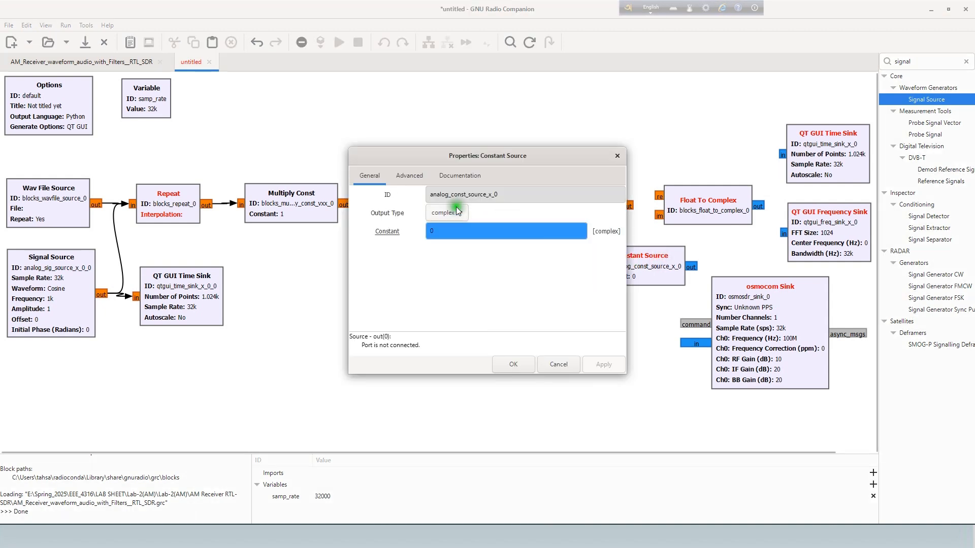
left_click(447, 225)
left_click(514, 365)
left_click_drag(640, 271, 637, 247)
Connect the Multiply output to the re port and the Constant Source to the im port of Float To Complex.
left_click(627, 206)
left_click(659, 197)
left_click(662, 270)
left_click(659, 216)
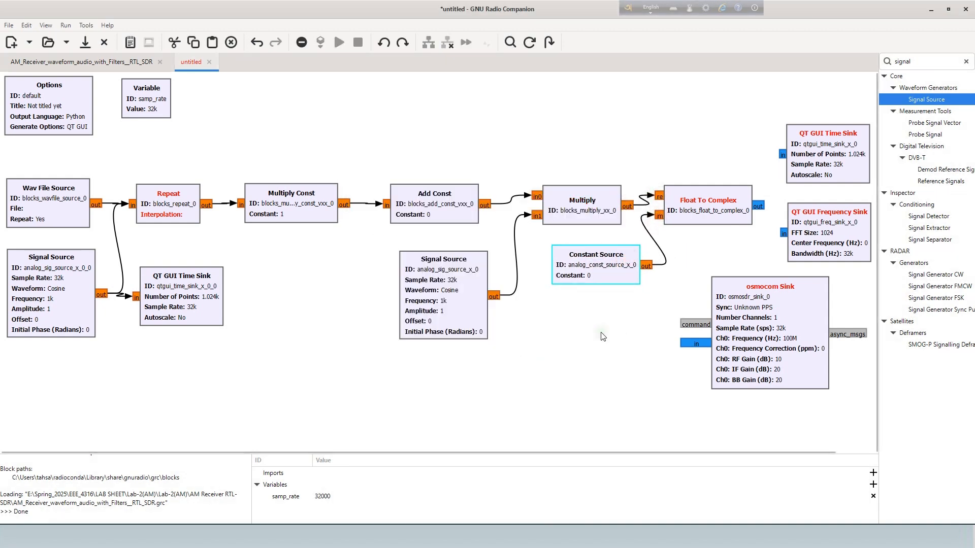
Connect the Float To Complex output to the upper QT GUI Time Sink, the QT GUI Frequency Sink and the osmocom Sink.
left_click(532, 337)
left_click(758, 206)
left_click(782, 155)
left_click(759, 207)
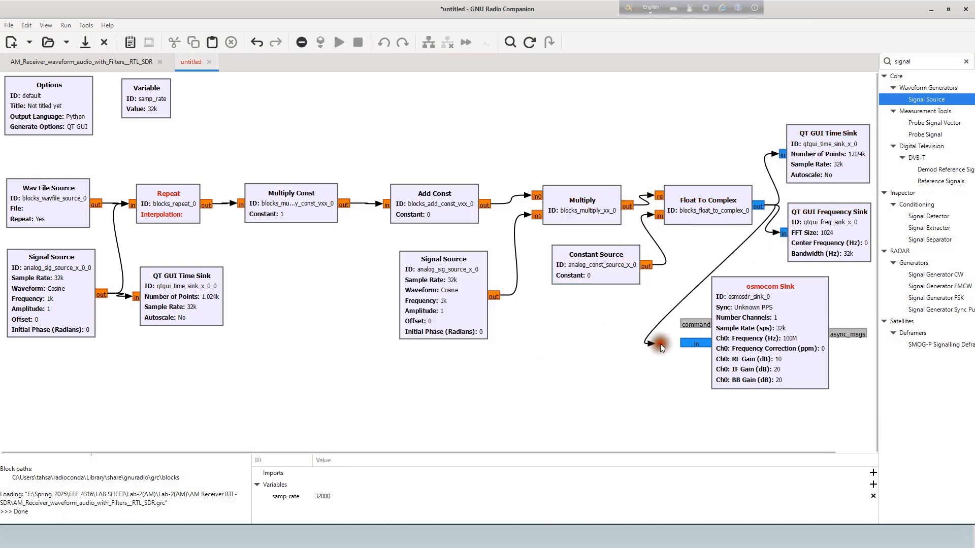
left_click(695, 344)
left_click_drag(767, 330, 760, 331)
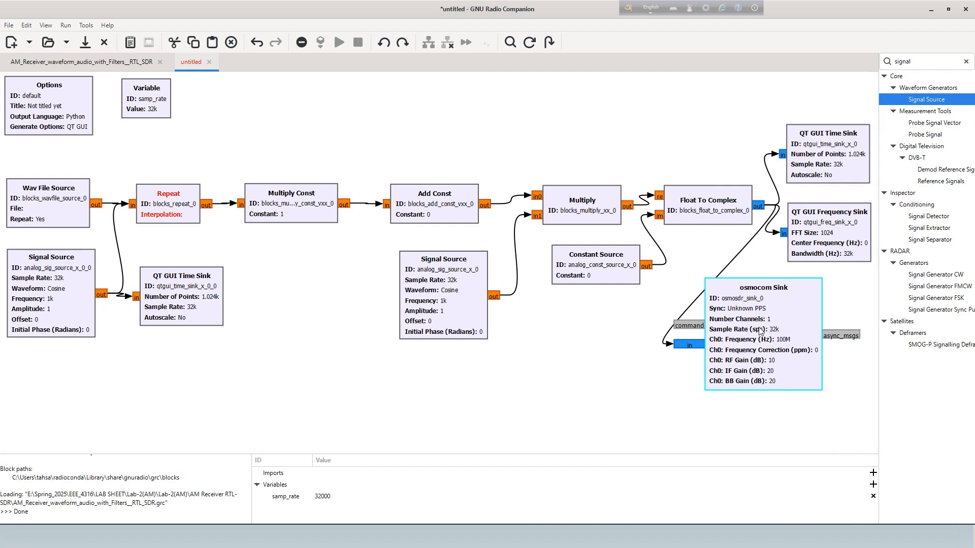
Clear and close the block search, and move the osmocom Sink to directly below the QT GUI Frequency Sink.
left_click(966, 61)
left_click(509, 42)
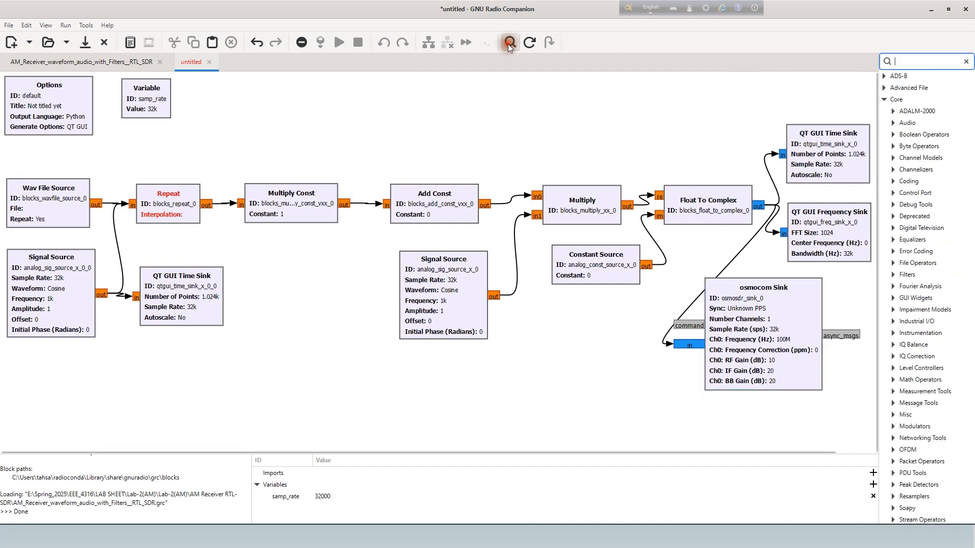
left_click(699, 96)
left_click_drag(763, 309, 817, 313)
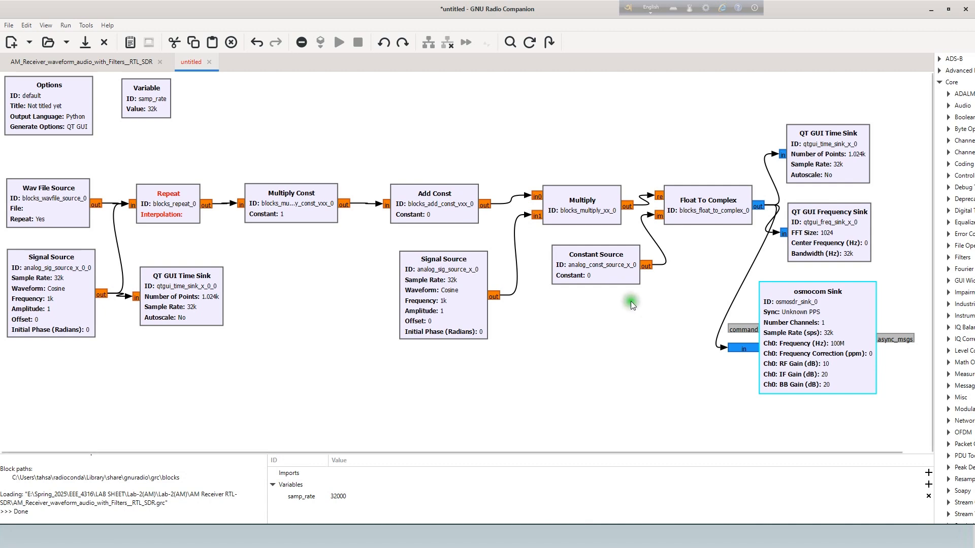
Set the flowgraph title to "AM Transmitter" in the Options block.
double_click(160, 111)
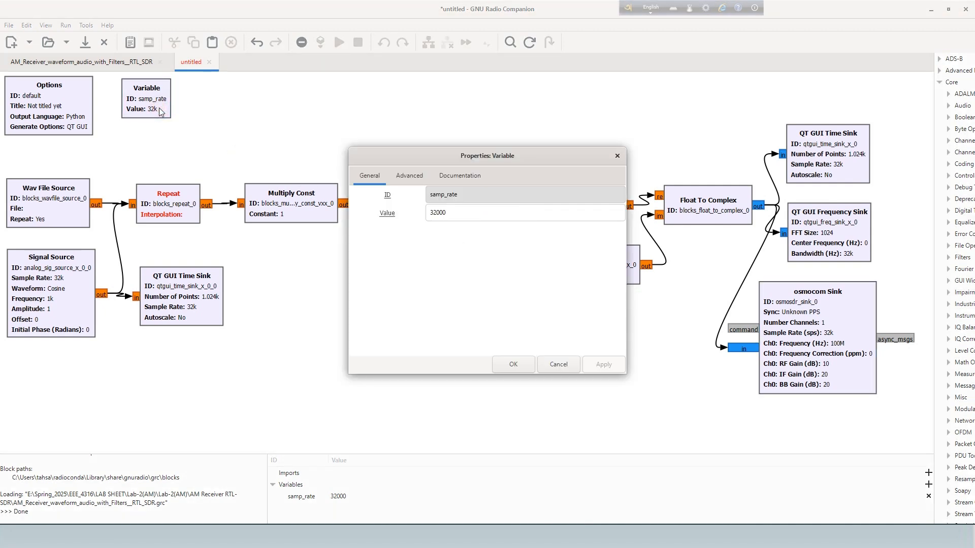
left_click(617, 156)
double_click(47, 102)
left_click_drag(470, 213, 424, 209)
type("AM Transmitter")
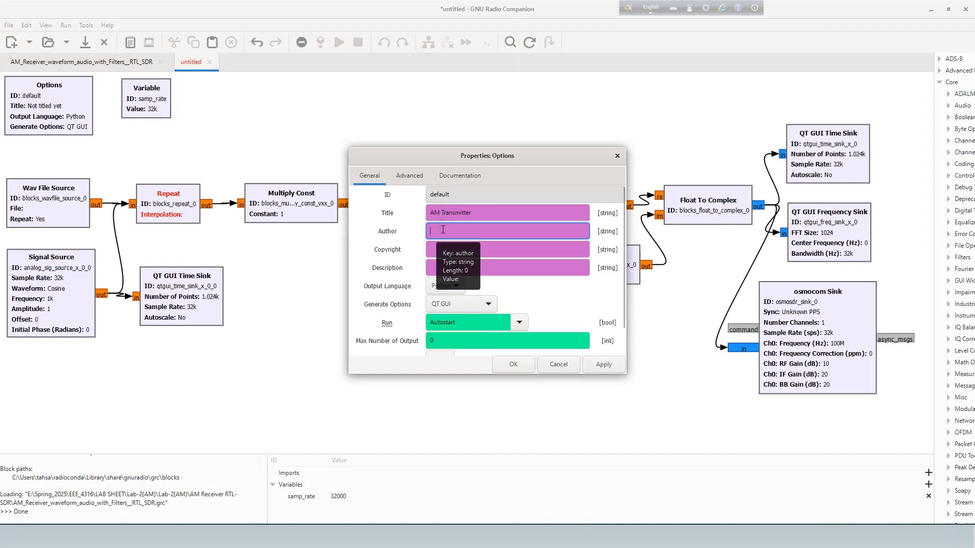
left_click(513, 364)
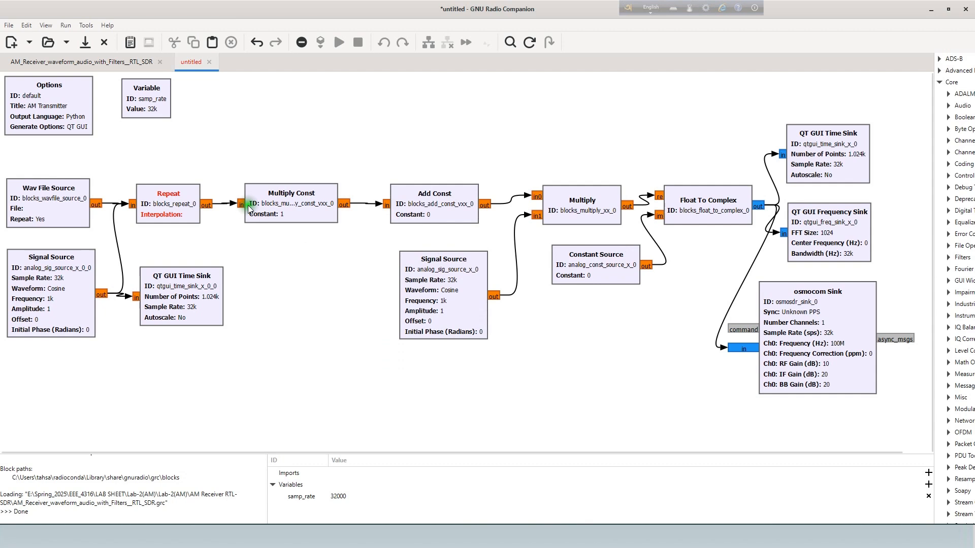
Set the samp_rate variable's value to 768e3.
double_click(141, 106)
left_click_drag(447, 213, 430, 214)
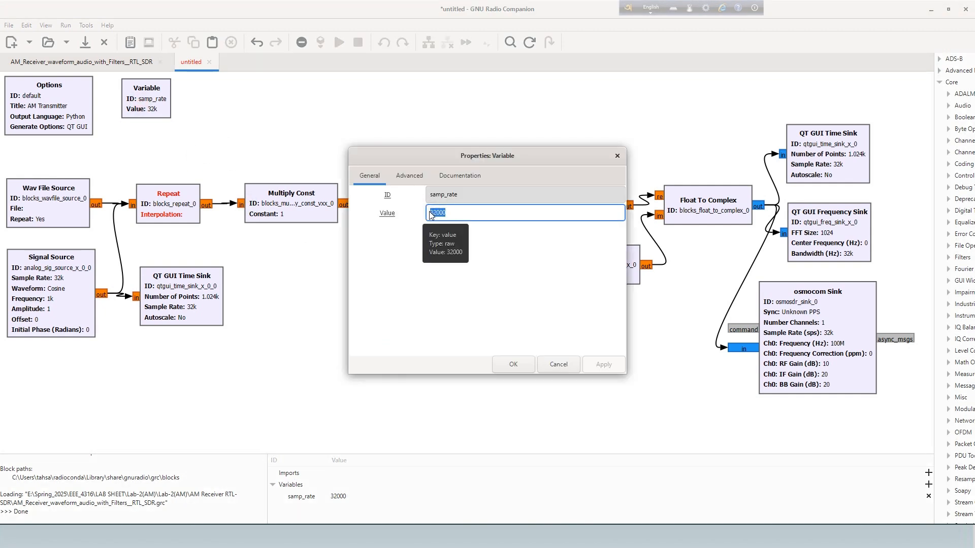
type("768000")
left_click(516, 364)
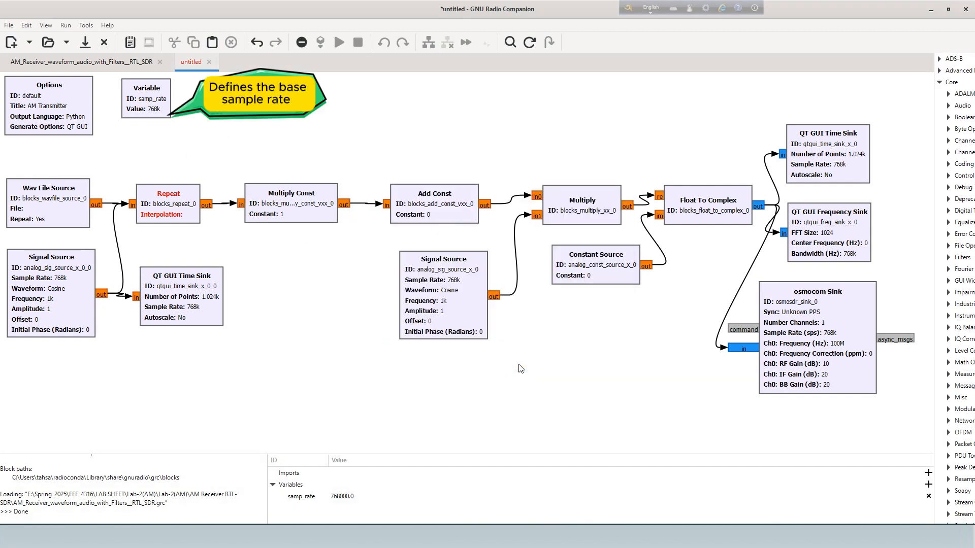
Duplicate the samp_rate variable, place the copy beside it, and give it the ID decim and the value 16.
left_click_drag(148, 103, 134, 104)
key("ctrl+c")
key("ctrl+v")
left_click_drag(297, 197, 186, 91)
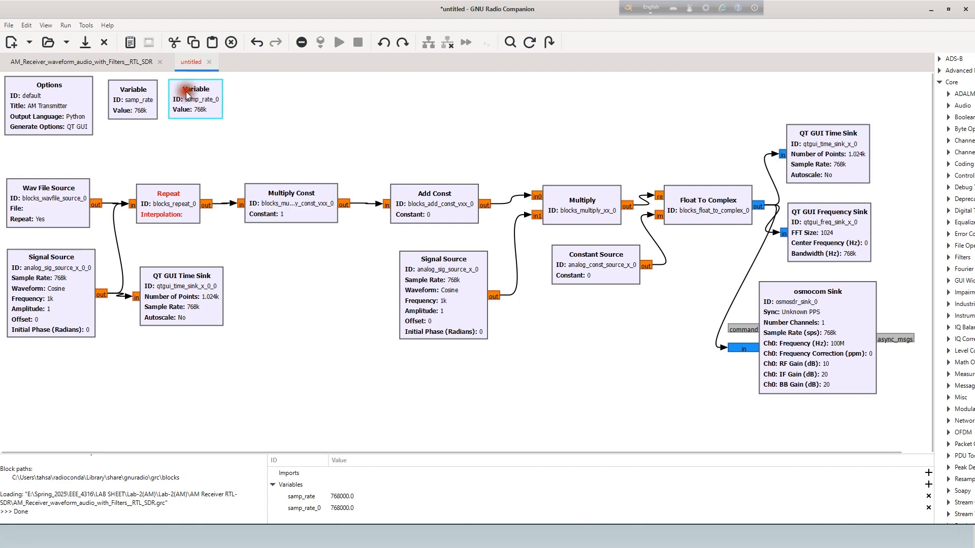
double_click(186, 94)
type("decim")
key("Tab")
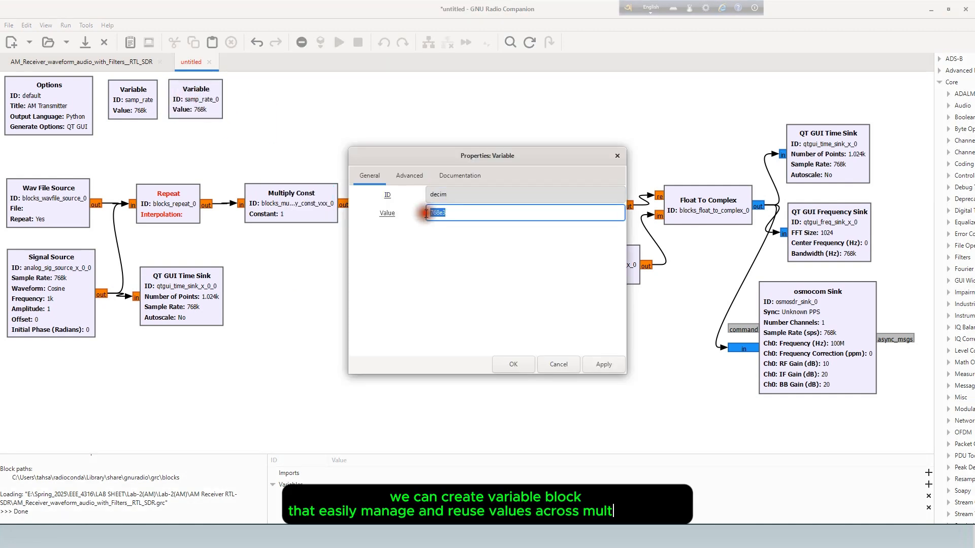
type("16")
key("Return")
Paste another variable copy next to decim and set its ID to center_Freq and its value to 107.5e6.
key("ctrl+v")
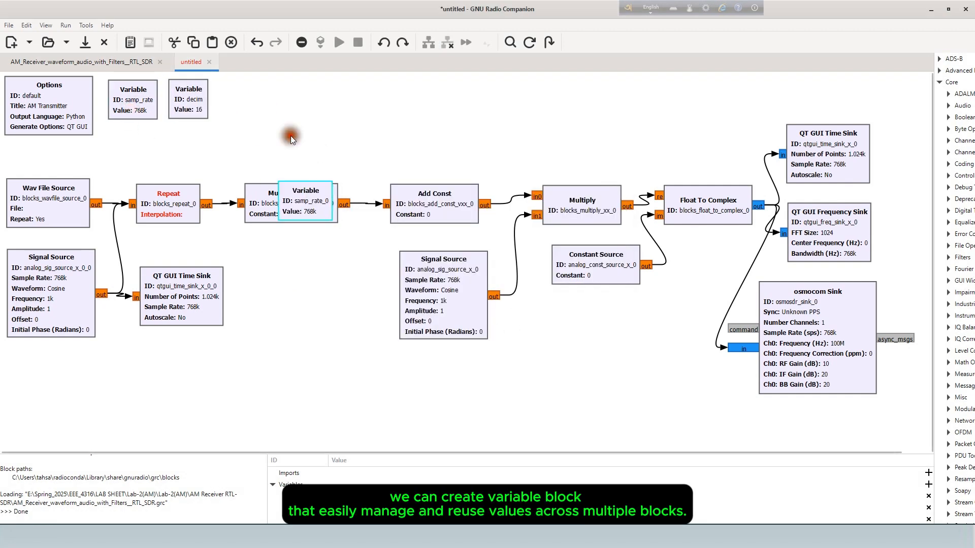
left_click_drag(312, 197, 259, 97)
double_click(259, 97)
left_click_drag(467, 195, 442, 194)
type("center_Freq")
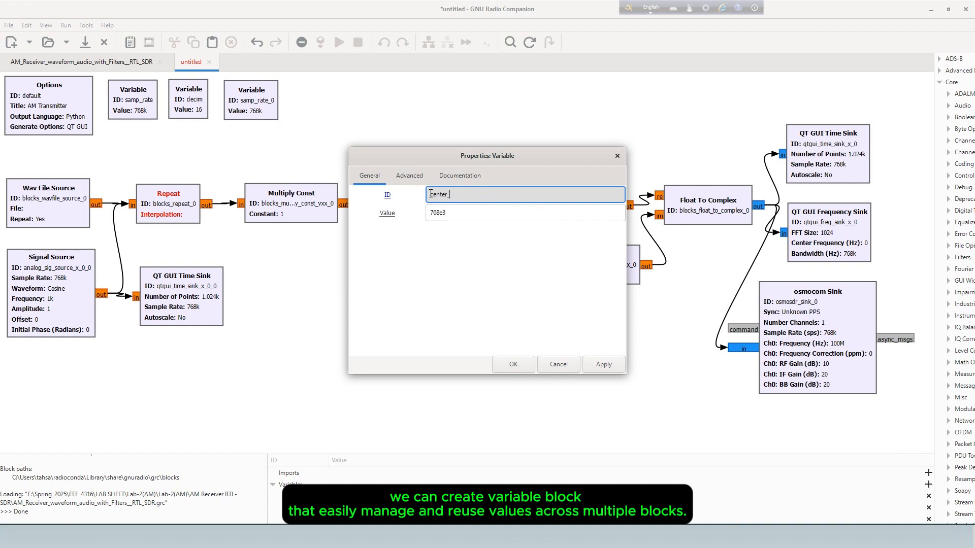
double_click(453, 214)
type("107.5e6")
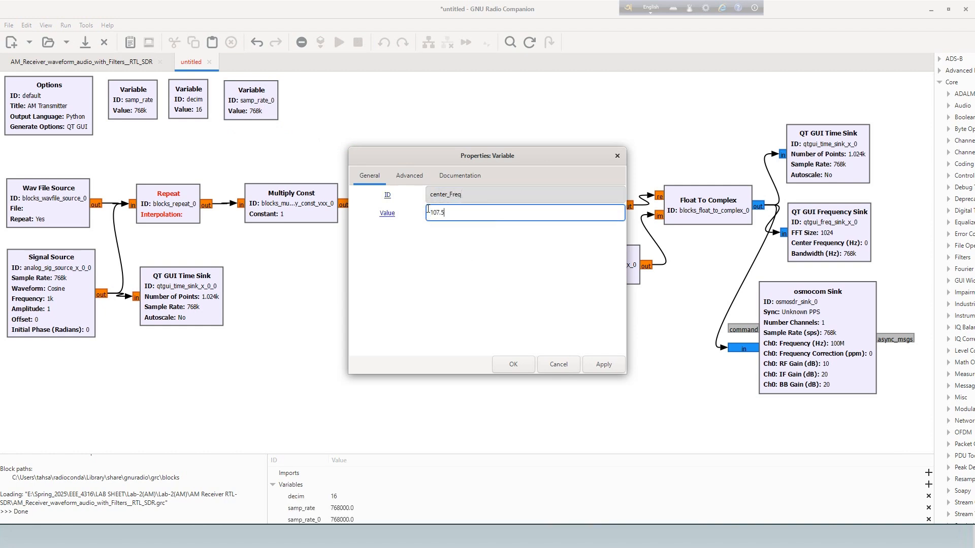
left_click(527, 364)
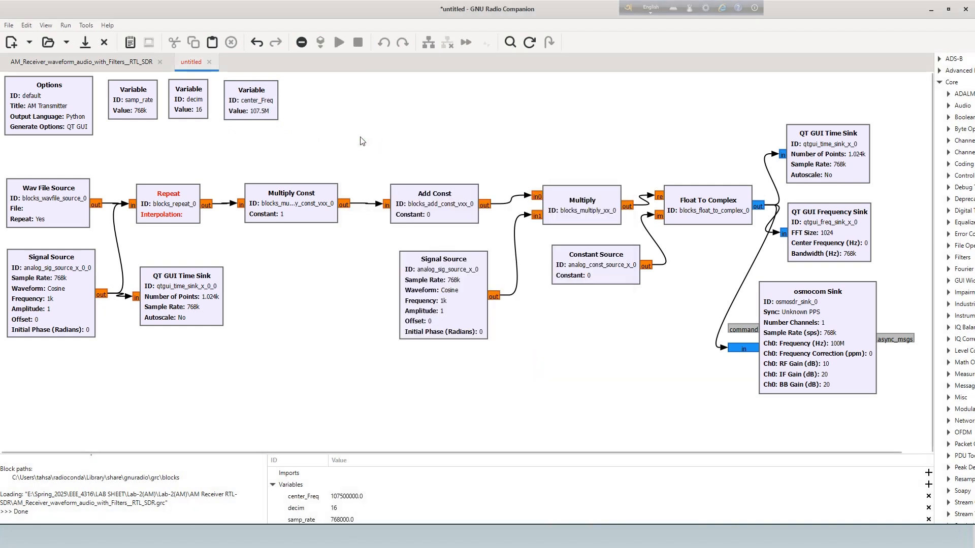
Add three QT GUI Range blocks in a row to the right of the center_Freq variable.
key("ctrl+f")
type("QT gui")
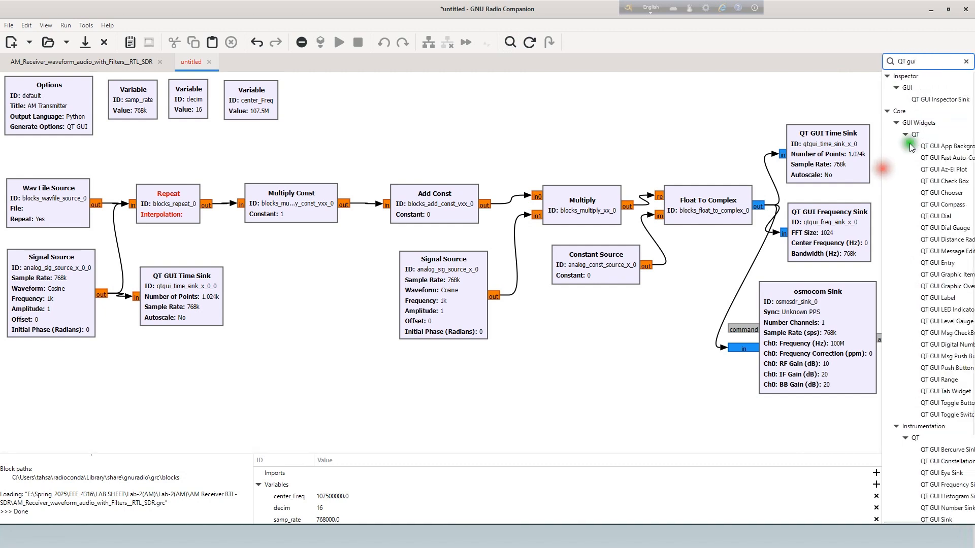
type(" ra")
left_click_drag(939, 111, 409, 134)
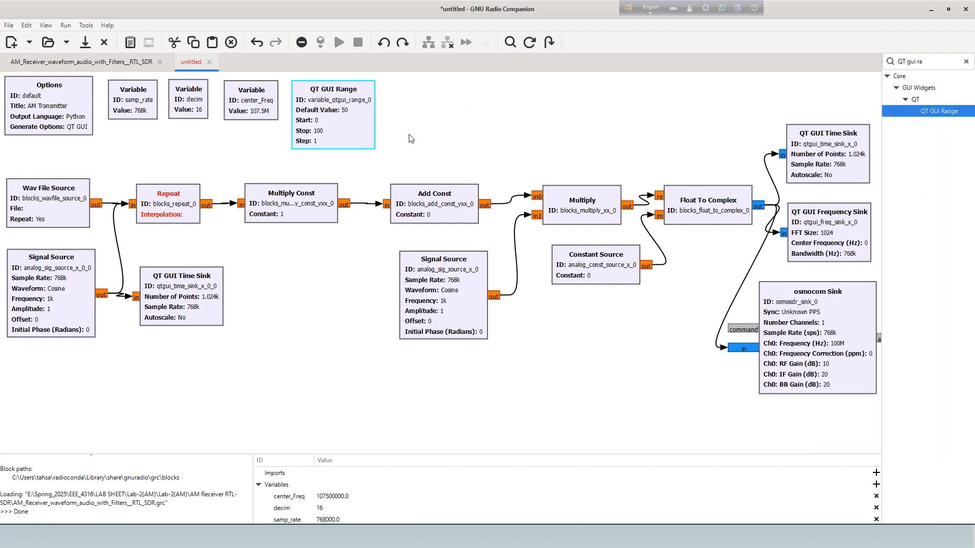
key("ctrl+c")
key("ctrl+v")
left_click_drag(320, 215, 533, 103)
key("ctrl+v")
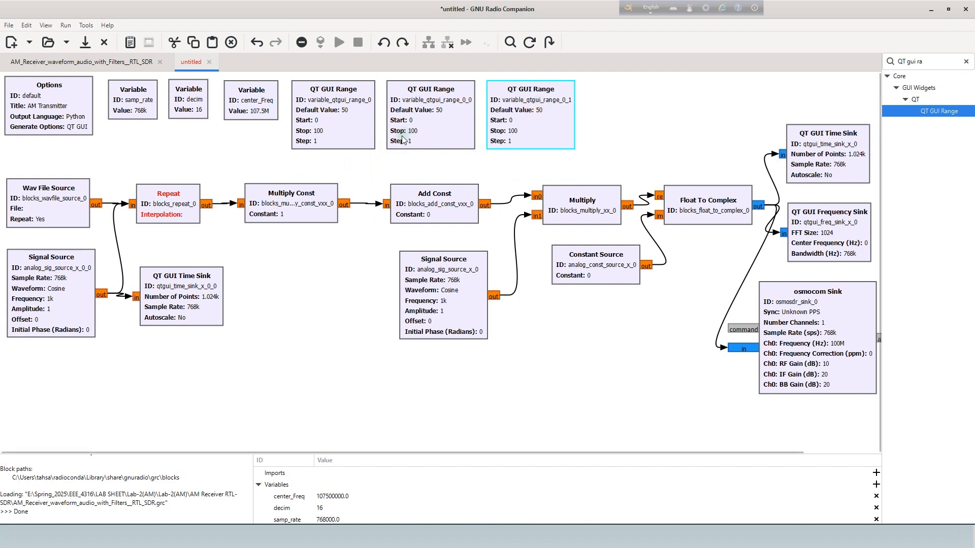
Give the first QT GUI Range block the ID carrier_freq and a default value of 48e3.
double_click(337, 115)
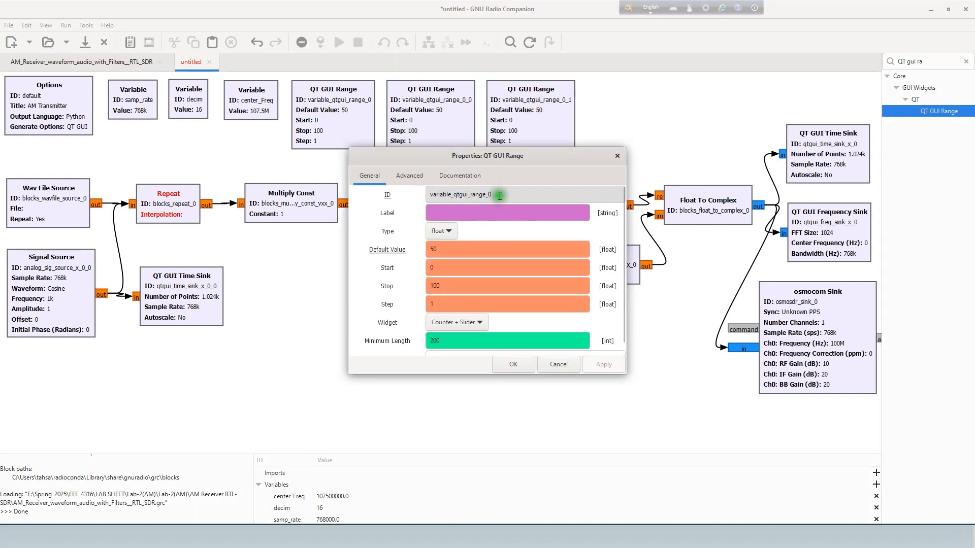
left_click_drag(500, 196, 427, 192)
type("carrier_fre")
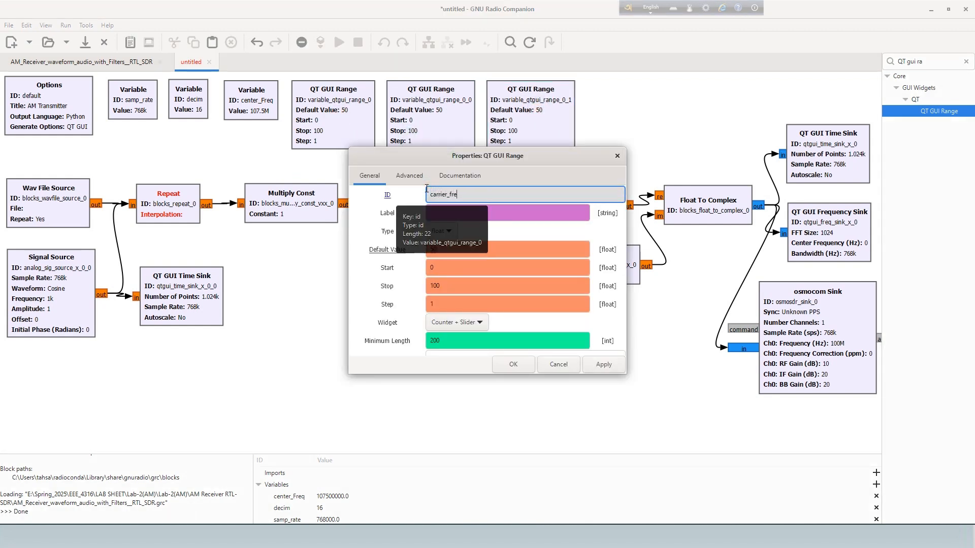
type("q")
left_click_drag(441, 249, 427, 272)
type("483")
key("Left")
type("e")
type("5")
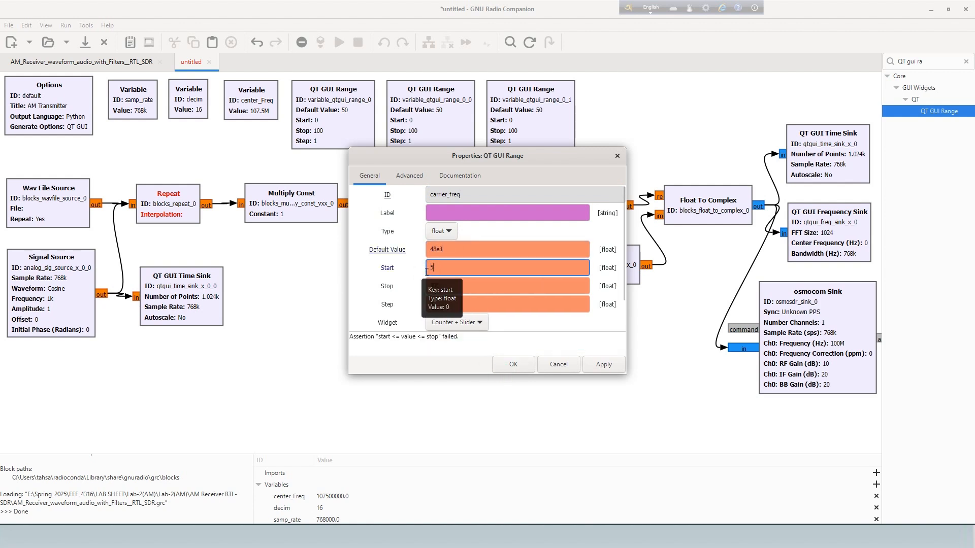
type("e3")
Set the carrier_freq range to start at 5e3, stop at 100e3 and use a step of 100.
left_click(446, 286)
type("e3")
left_click(454, 305)
type("00")
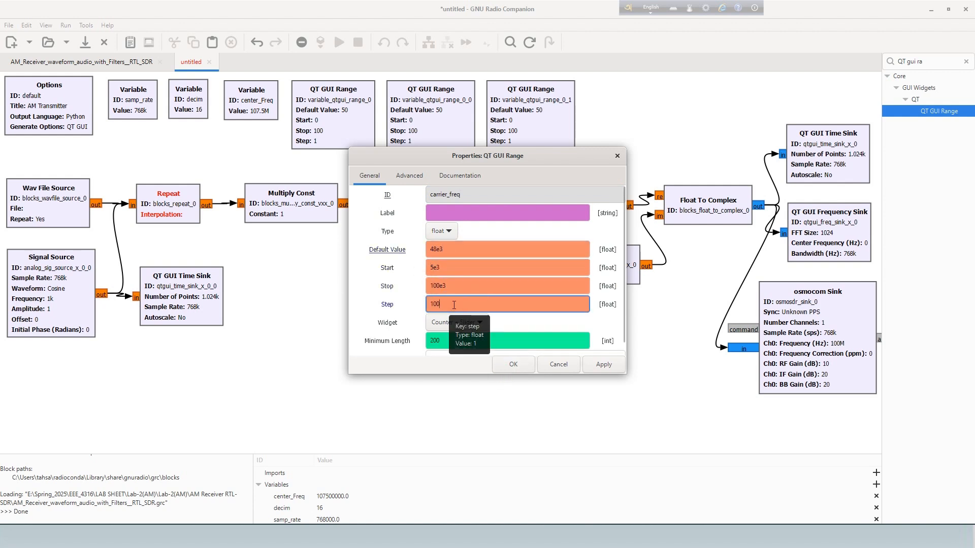
key("Return")
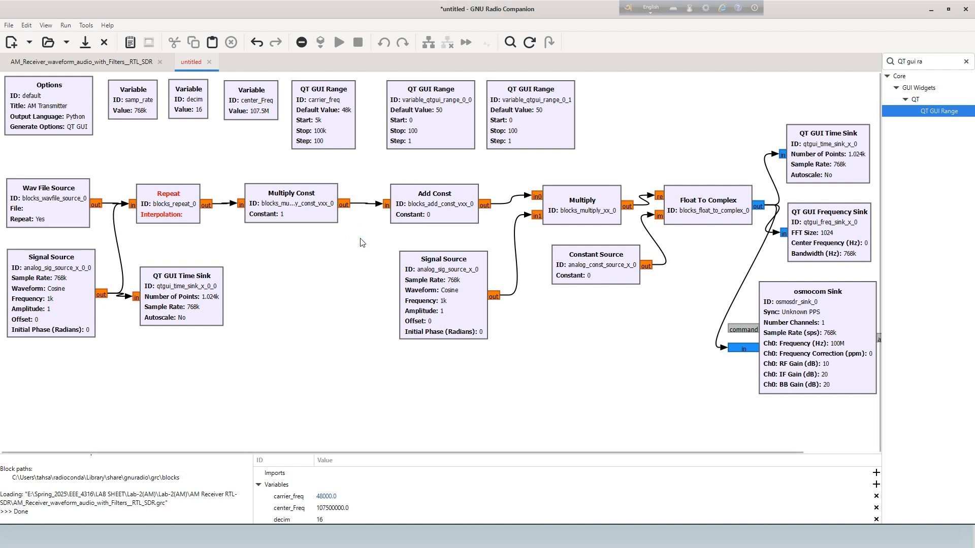
Configure the second QT GUI Range block with ID mod_index, default value 1, stop 1.5 and step 500m.
double_click(411, 130)
type("mod_index")
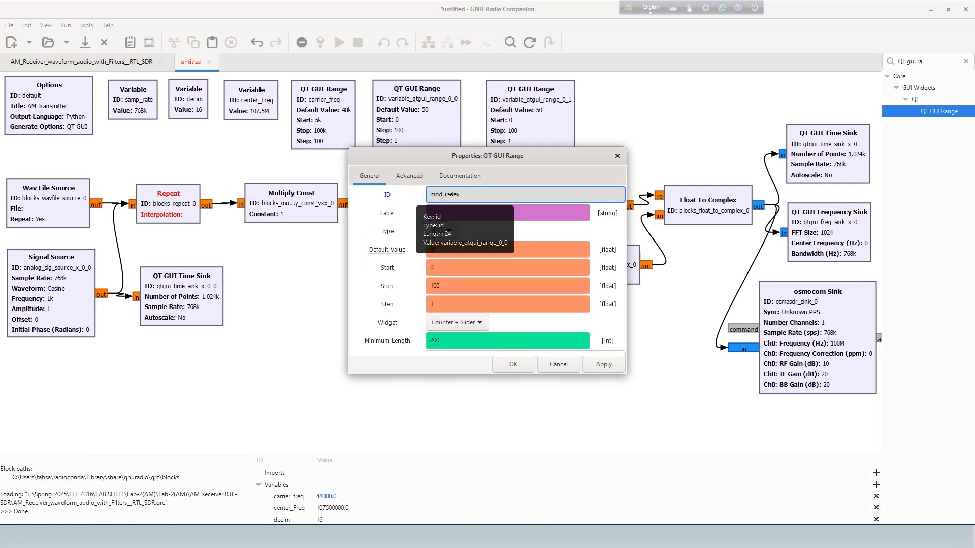
left_click(426, 254)
left_click_drag(457, 283, 427, 287)
type("1.5")
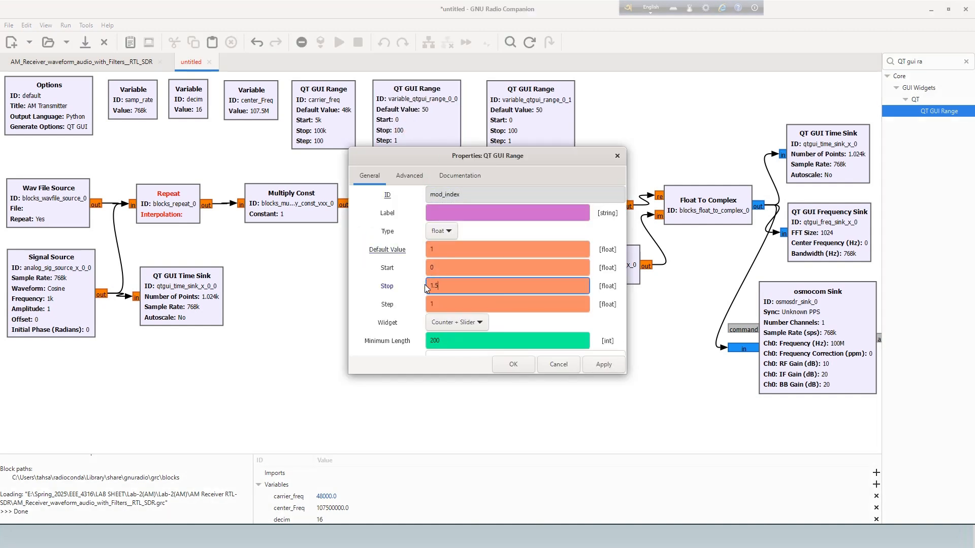
double_click(428, 305)
type("500")
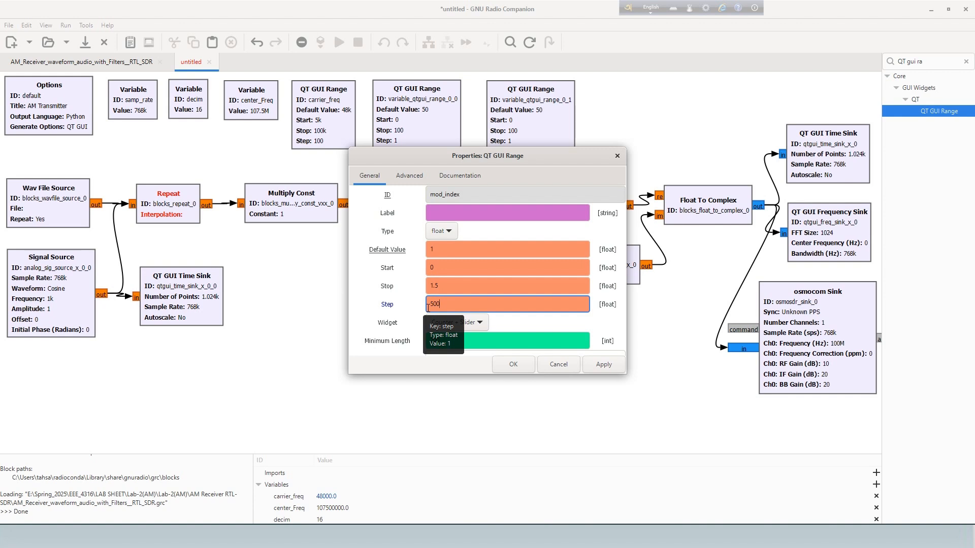
key("Return")
Move the third QT GUI Range block closer to mod_index and set its ID to mod_freq, default value 10e3 and start 1e3.
left_click_drag(521, 127, 483, 127)
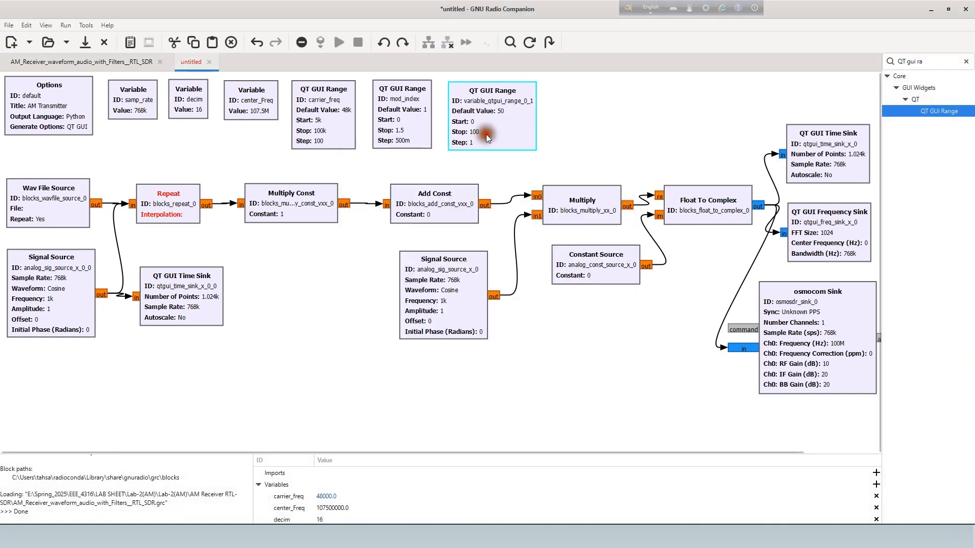
double_click(483, 127)
left_click_drag(498, 194, 432, 193)
type("mod_freq")
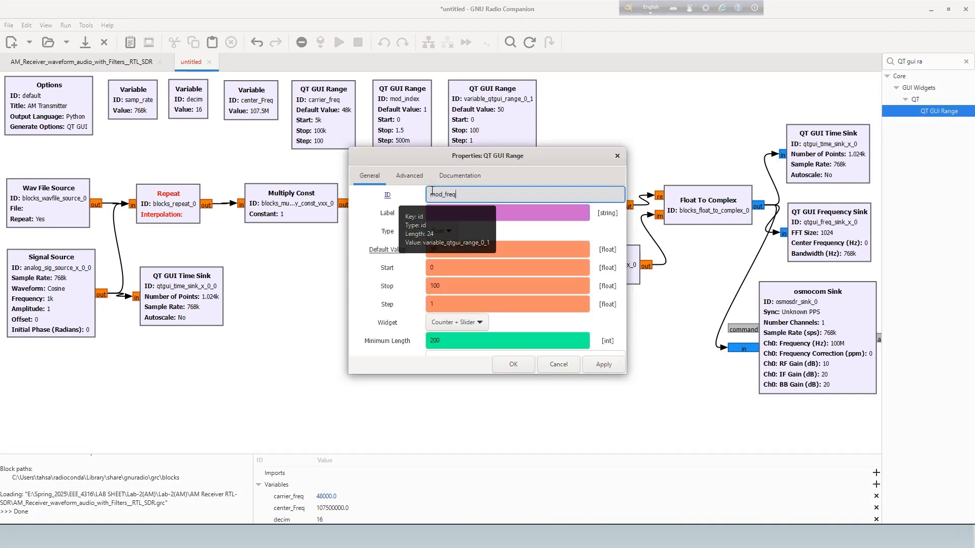
left_click_drag(441, 249, 428, 269)
type("1e3")
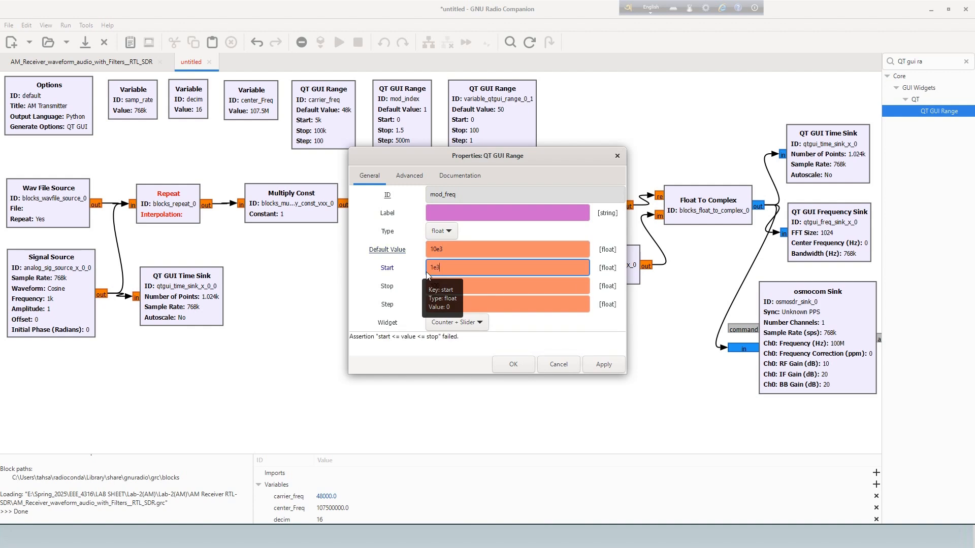
Set the mod_freq range's stop to 10e3 and its step to 100.
left_click(460, 285)
key("BackSpace")
type("e3")
left_click(457, 306)
type("00")
key("Return")
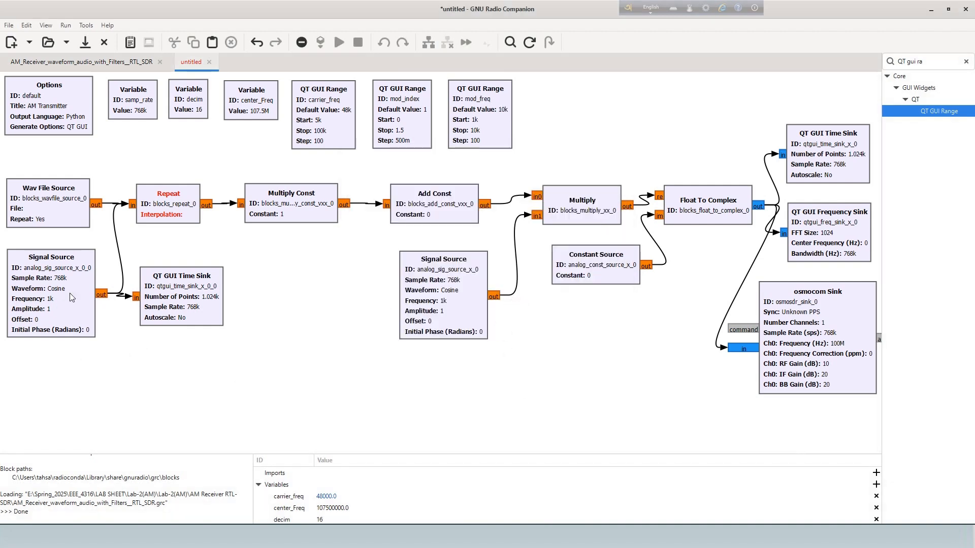
Undo the last flowgraph edit and clear the selection.
key("ctrl+z")
left_click(163, 355)
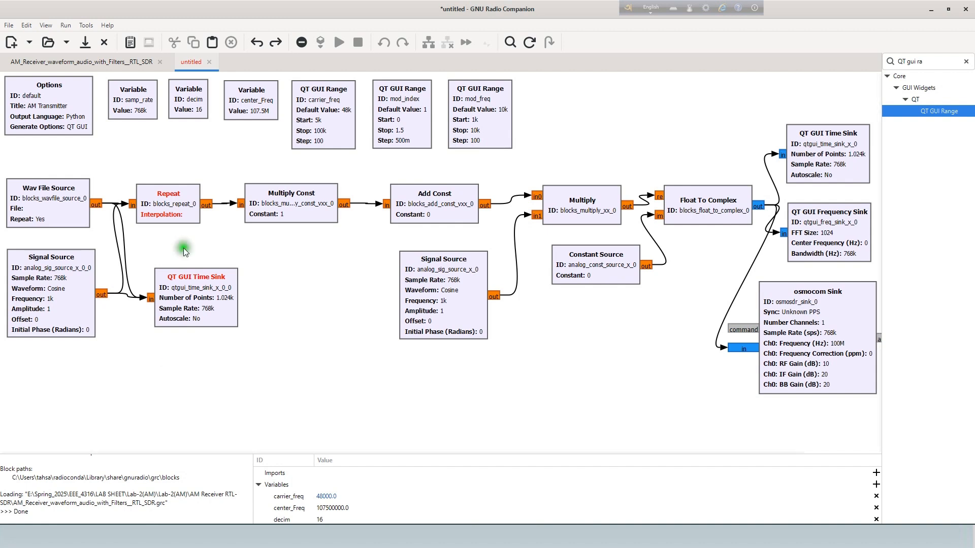
Set the Repeat block's interpolation to 16.
double_click(182, 215)
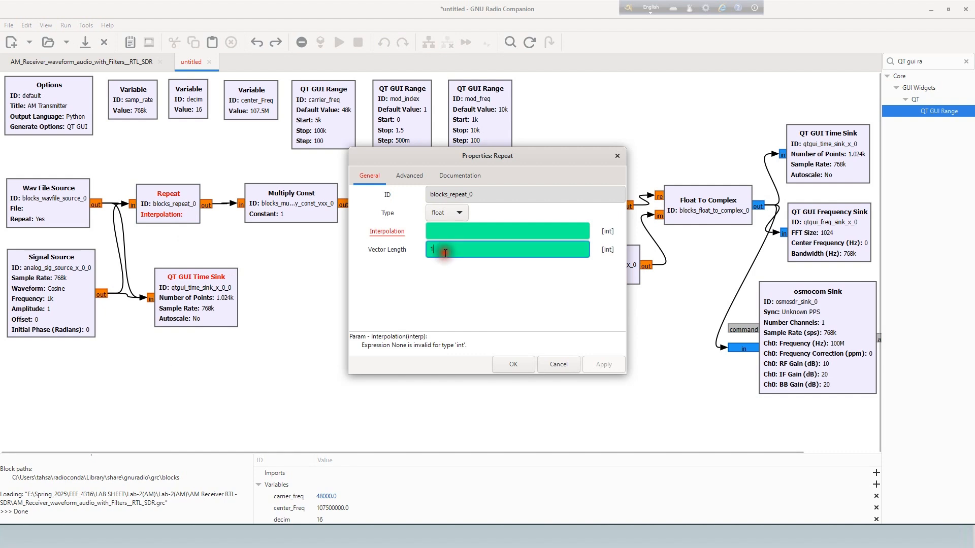
left_click(444, 237)
left_click(429, 236)
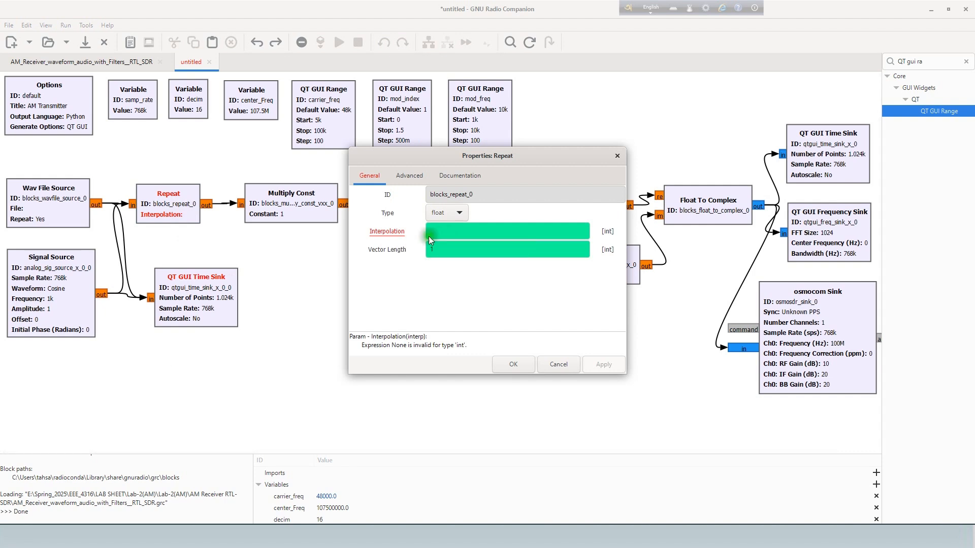
type("16")
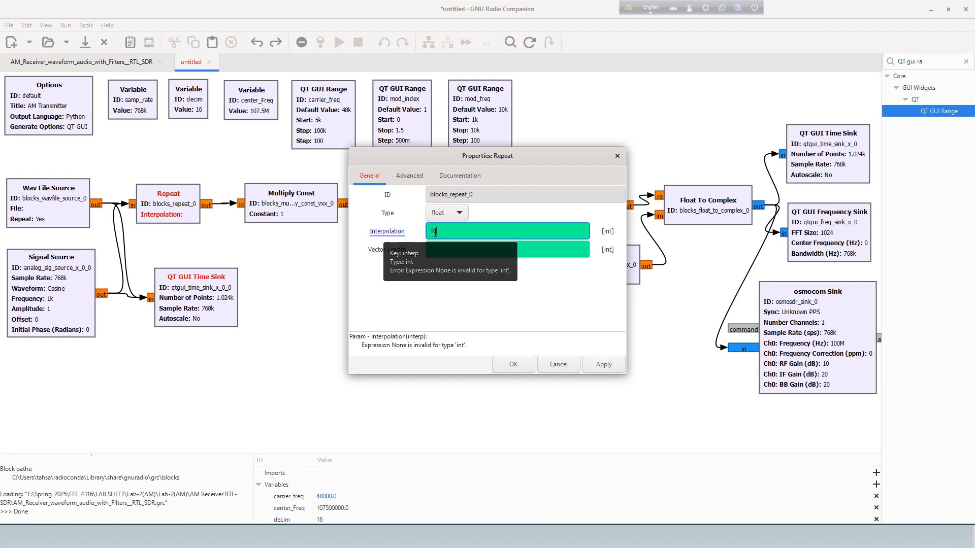
left_click(519, 362)
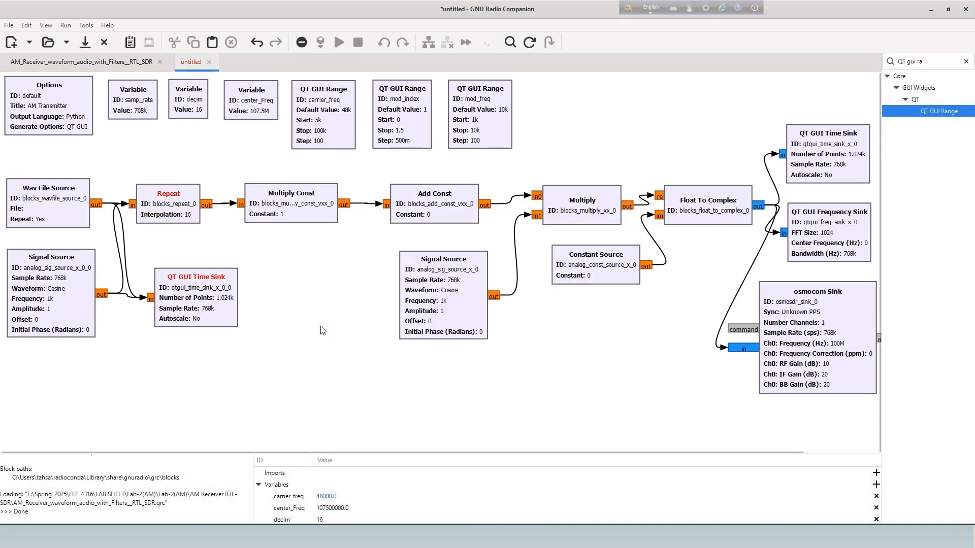
Switch the Wav File Source's Repeat option to No, and restore it to Yes.
left_click(34, 210)
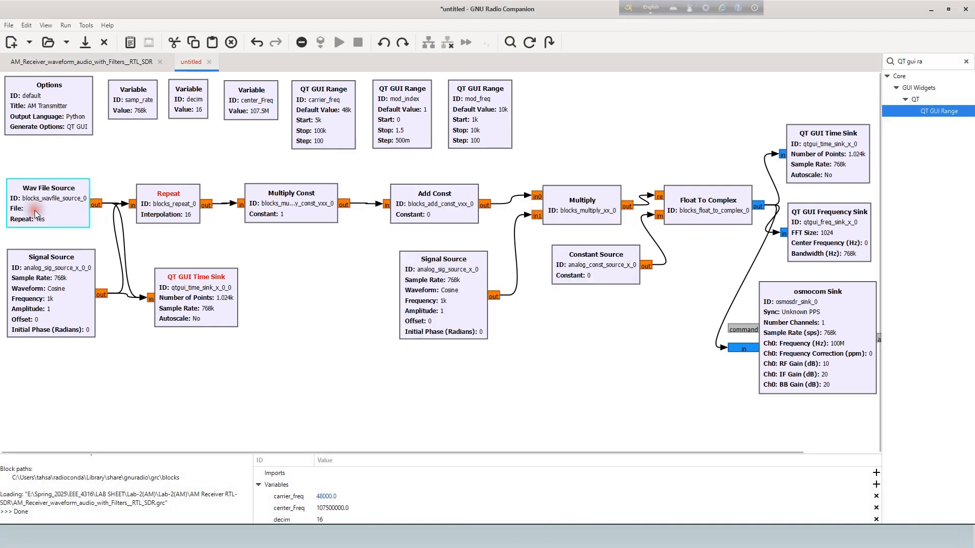
double_click(35, 210)
left_click(437, 231)
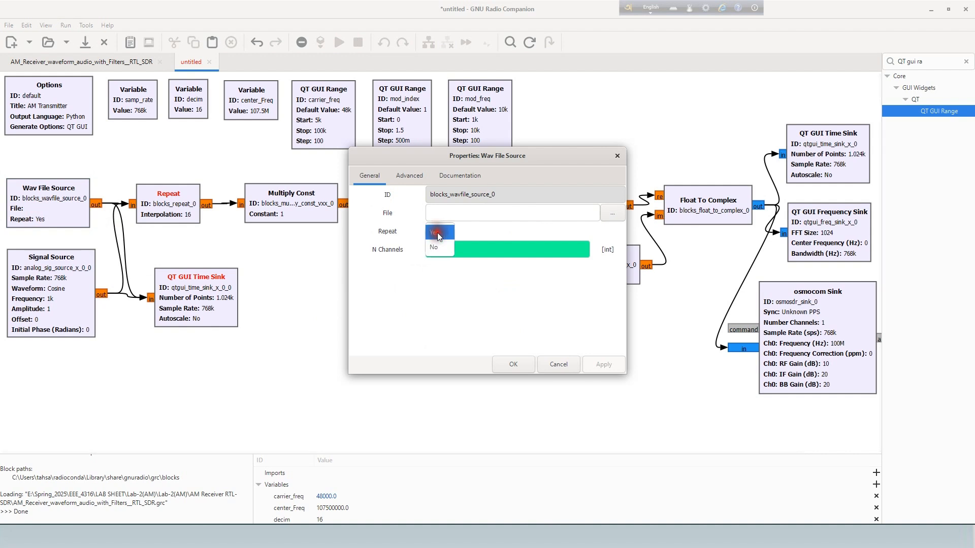
left_click(437, 232)
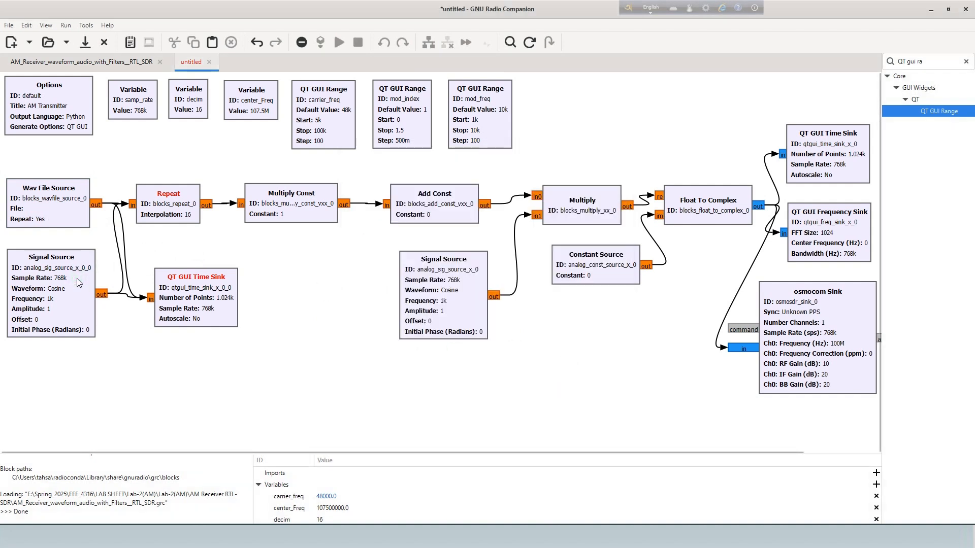
double_click(47, 208)
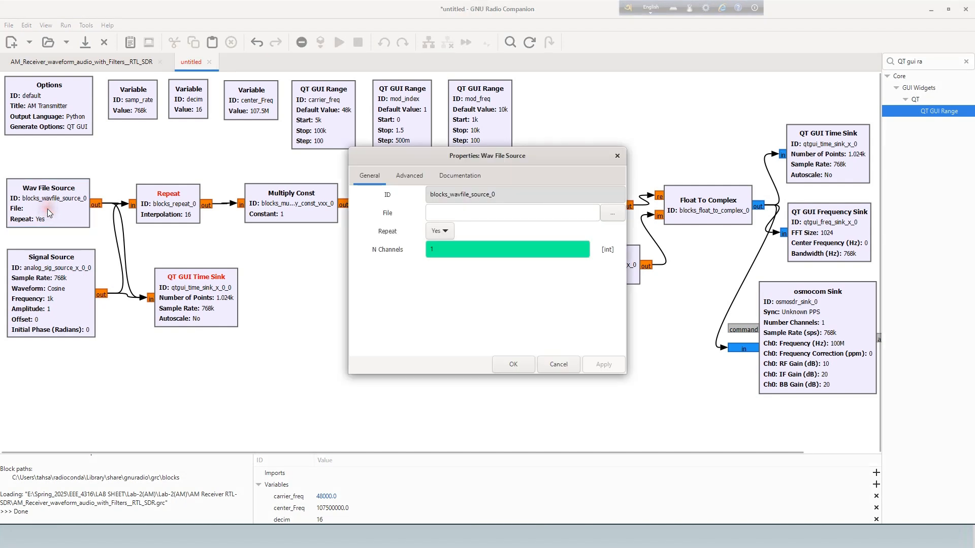
left_click(431, 235)
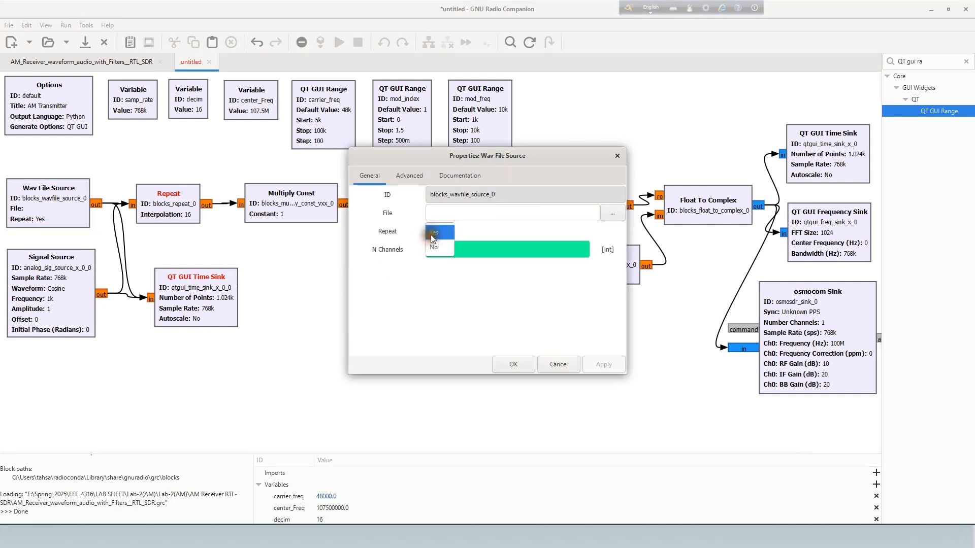
left_click(440, 245)
left_click(509, 363)
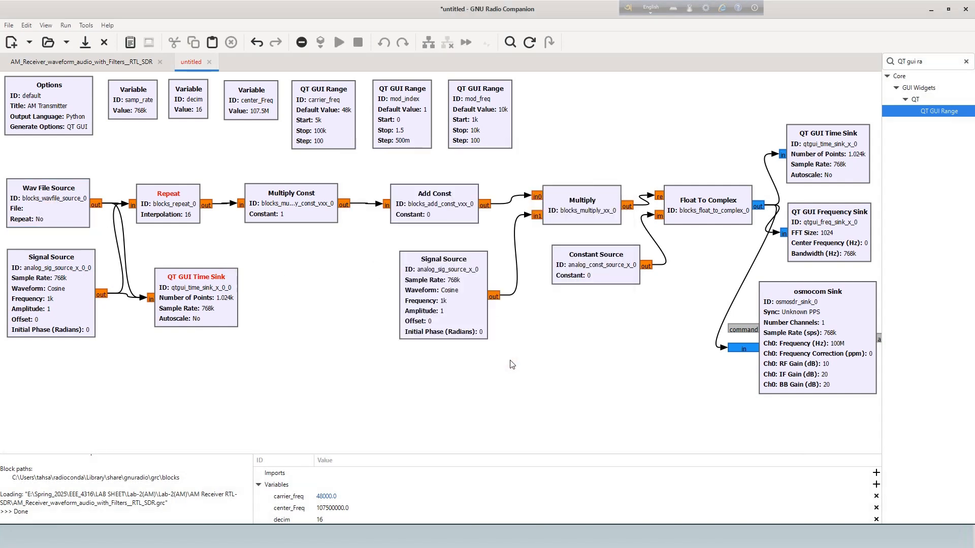
double_click(67, 207)
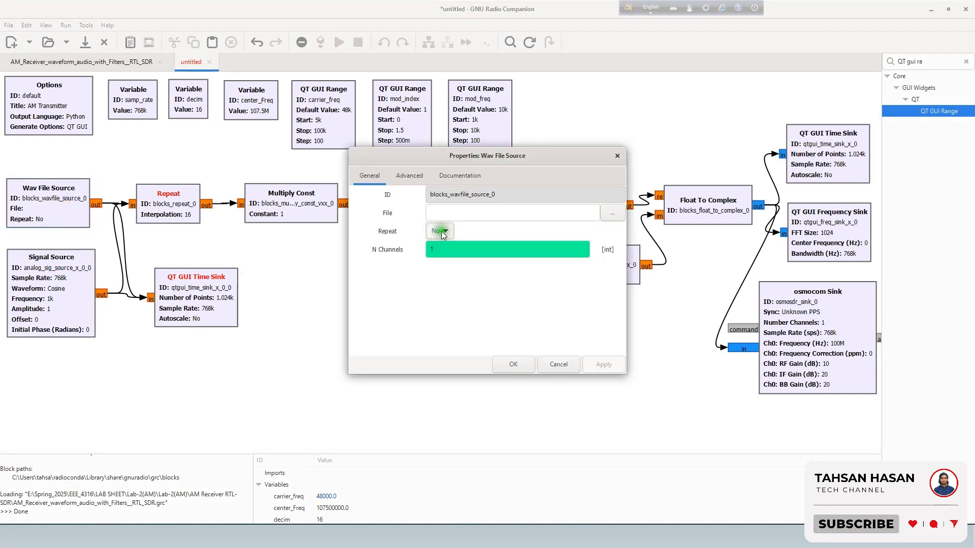
left_click(521, 358)
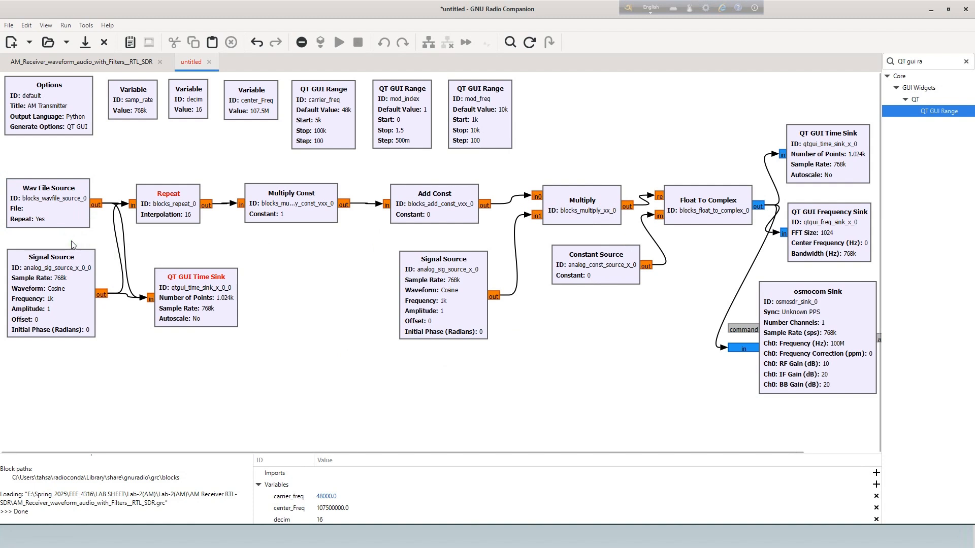
Name the QT GUI Time Sink below the Repeat block "Transmitted signal".
double_click(195, 298)
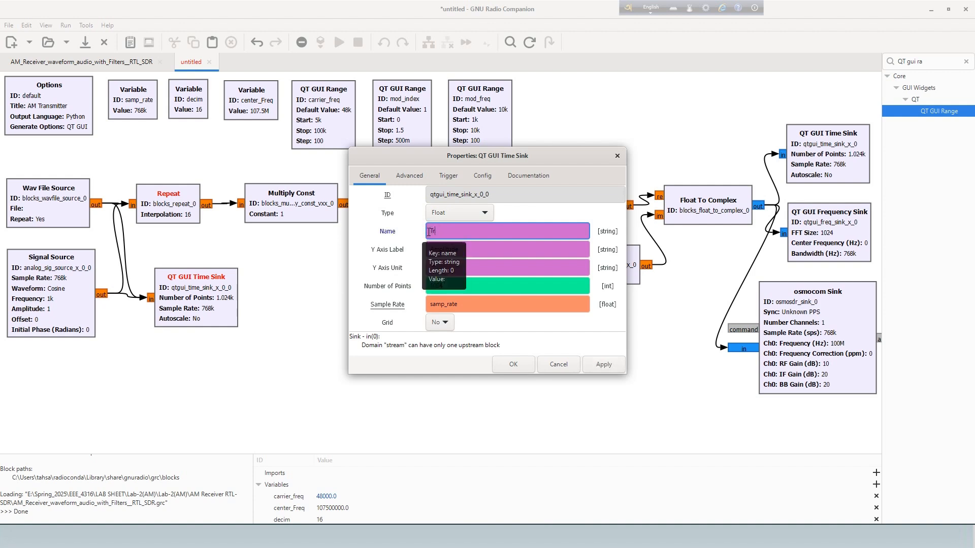
type("smitted")
type("ignal")
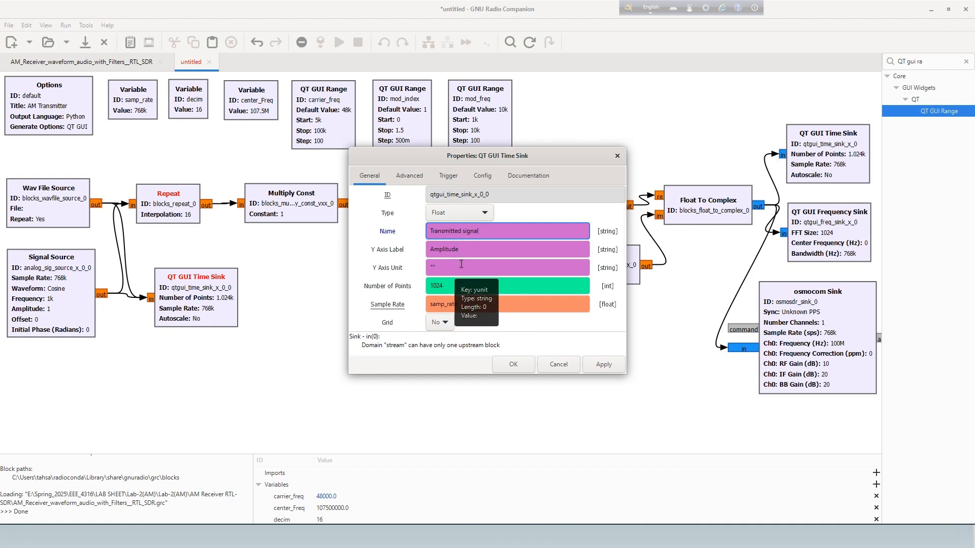
left_click(482, 287)
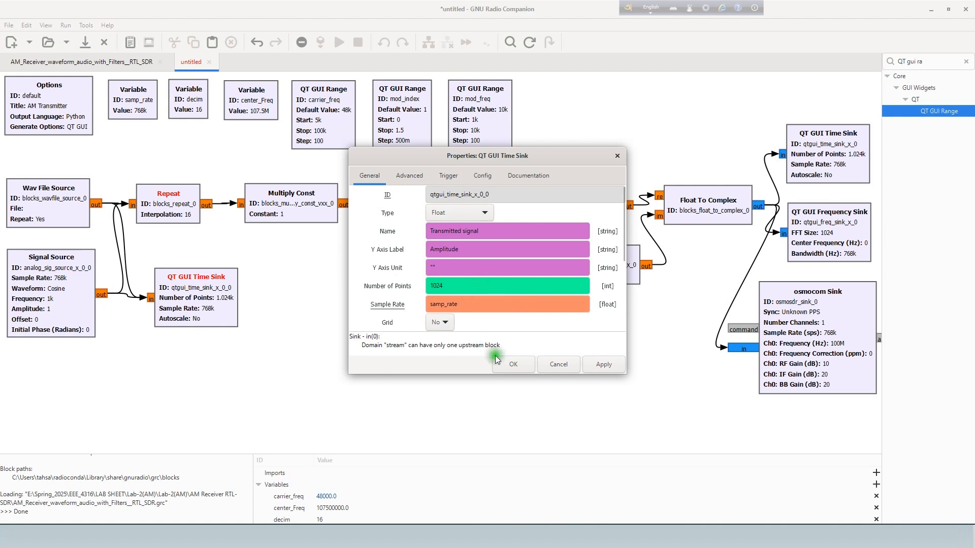
left_click(507, 365)
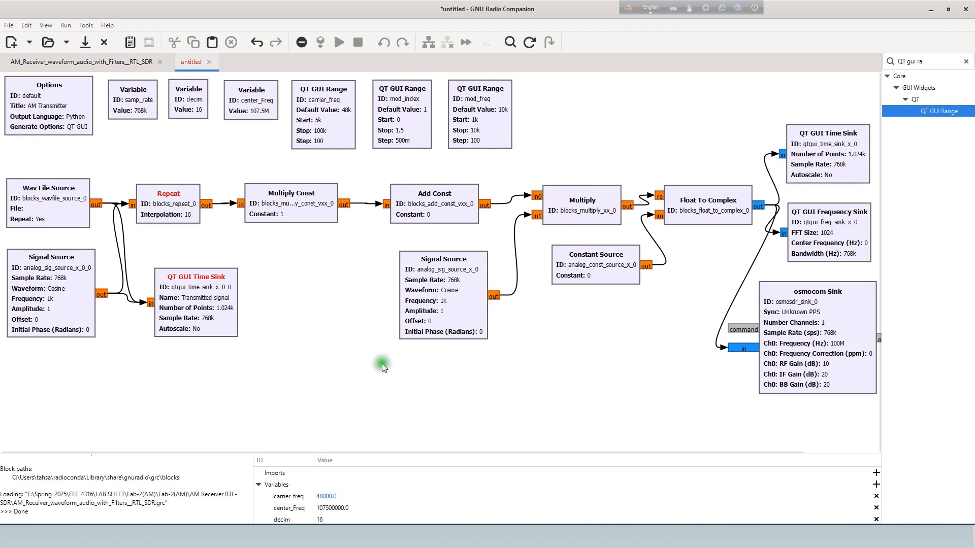
Set Autoscale to Yes for the "Transmitted signal" QT GUI Time Sink.
double_click(193, 310)
left_click(376, 283)
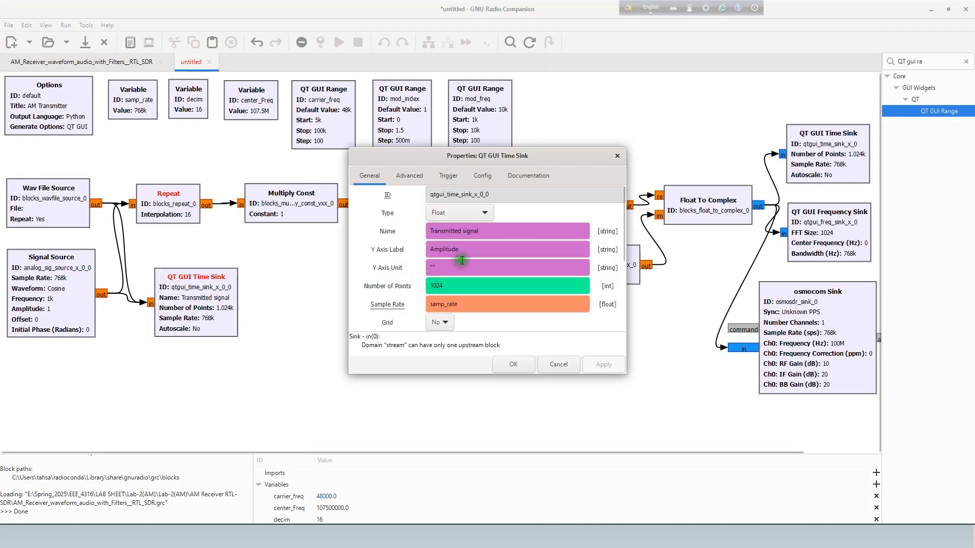
left_click(449, 327)
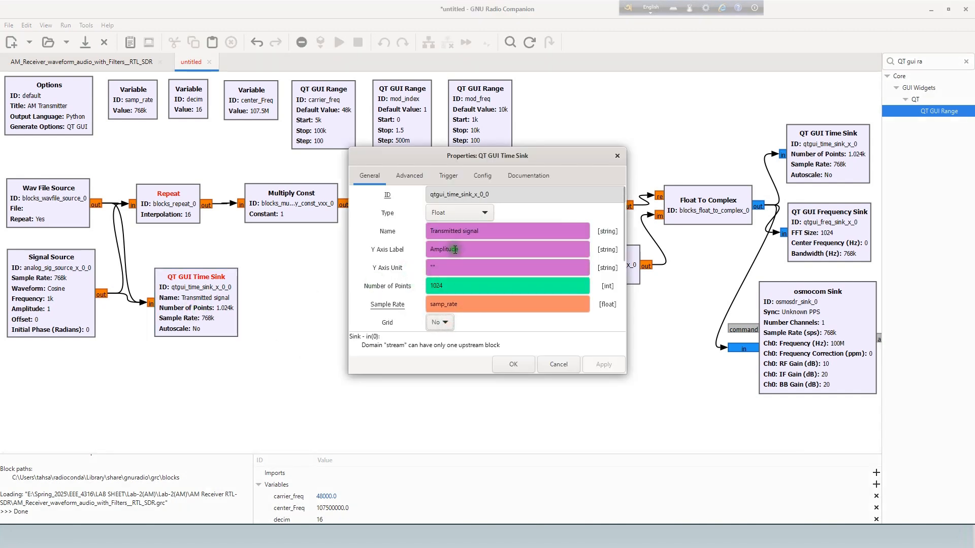
scroll(444, 269, "down", 2)
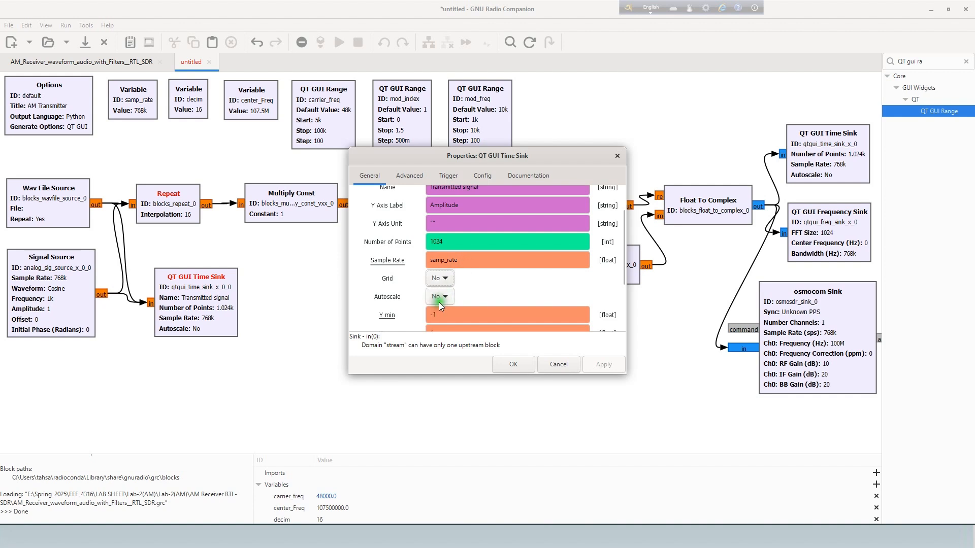
left_click(441, 285)
left_click(508, 368)
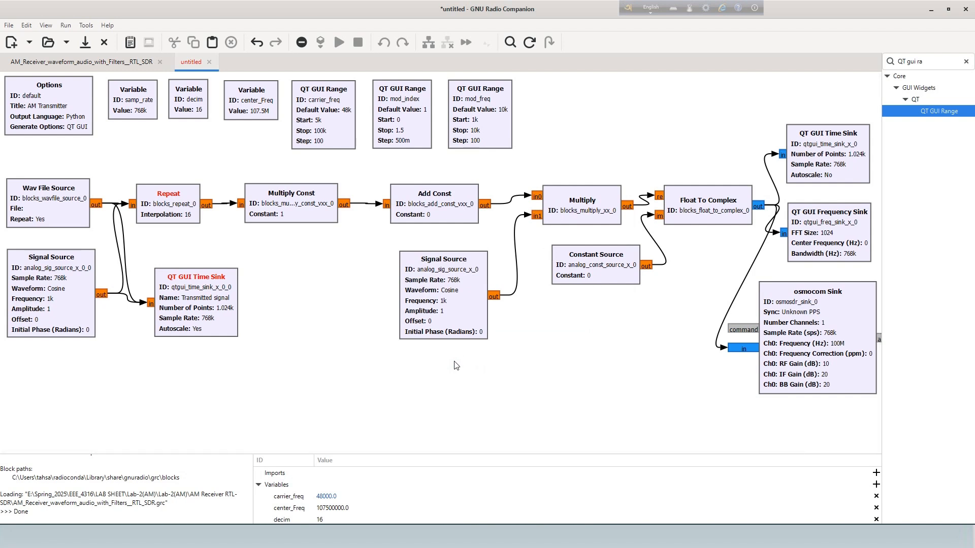
Set the Add Const block's constant to 1.
double_click(423, 214)
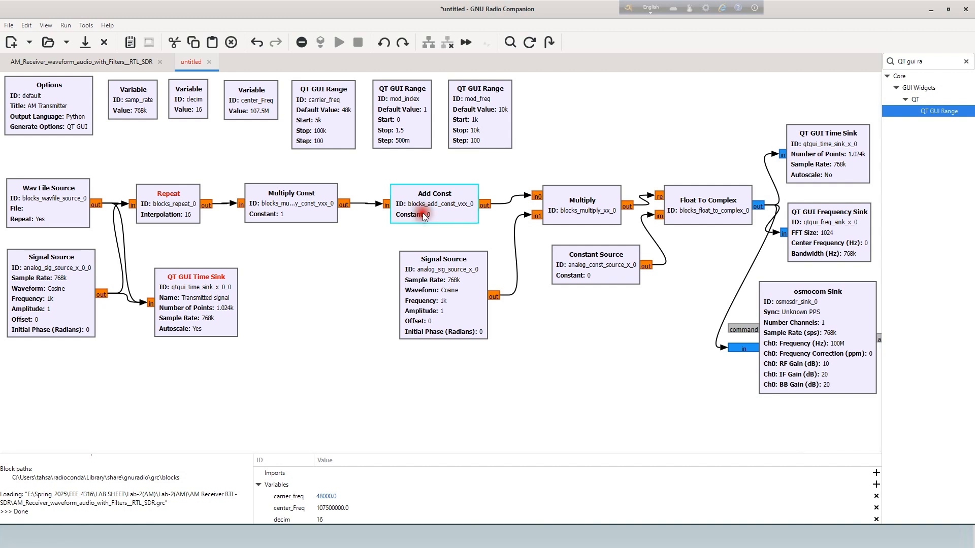
double_click(445, 237)
type("1")
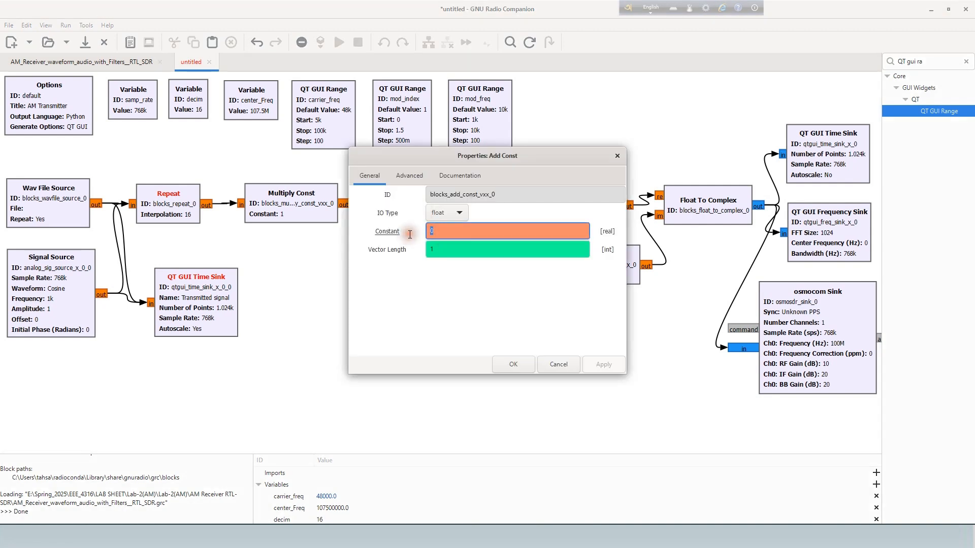
left_click(519, 363)
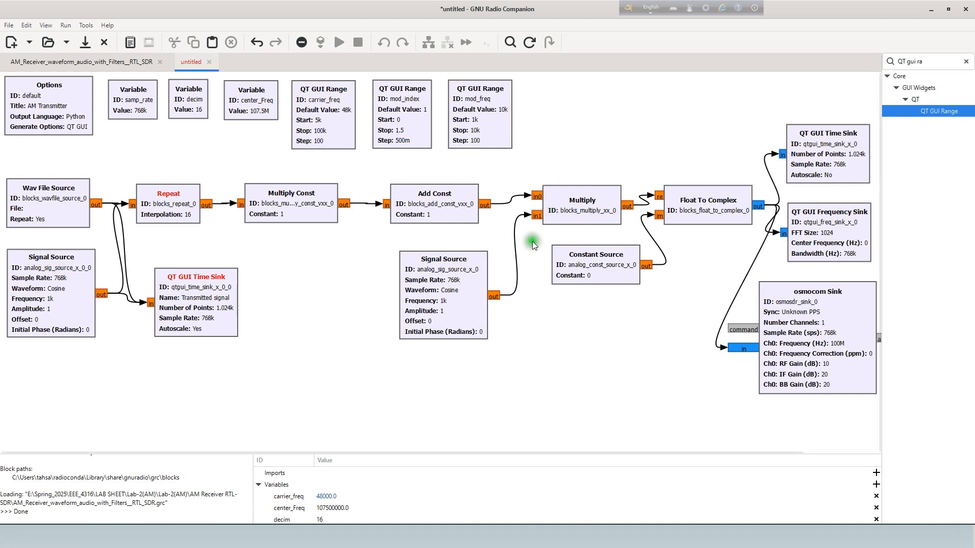
Set the frequency to 48e3 for the Signal Source feeding the Multiply block.
double_click(432, 288)
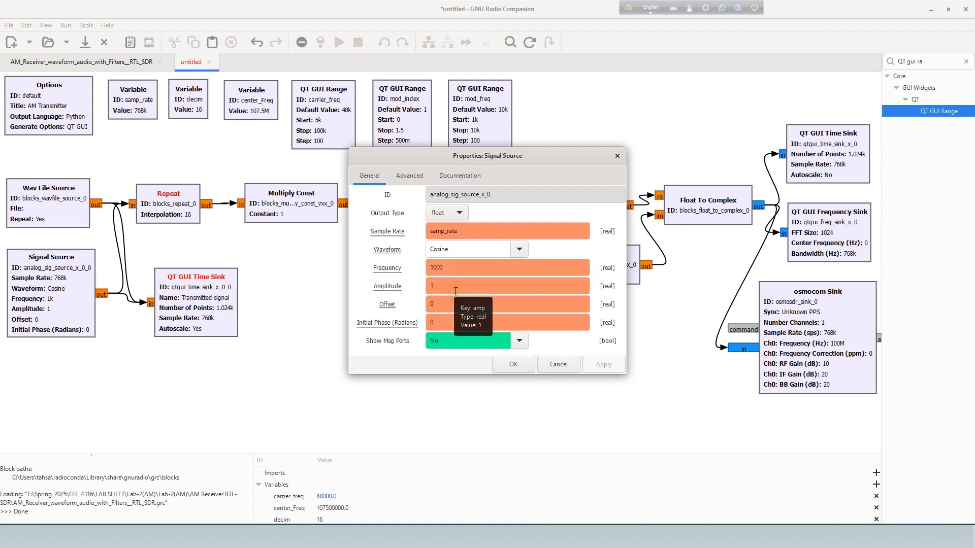
left_click_drag(447, 268, 416, 269)
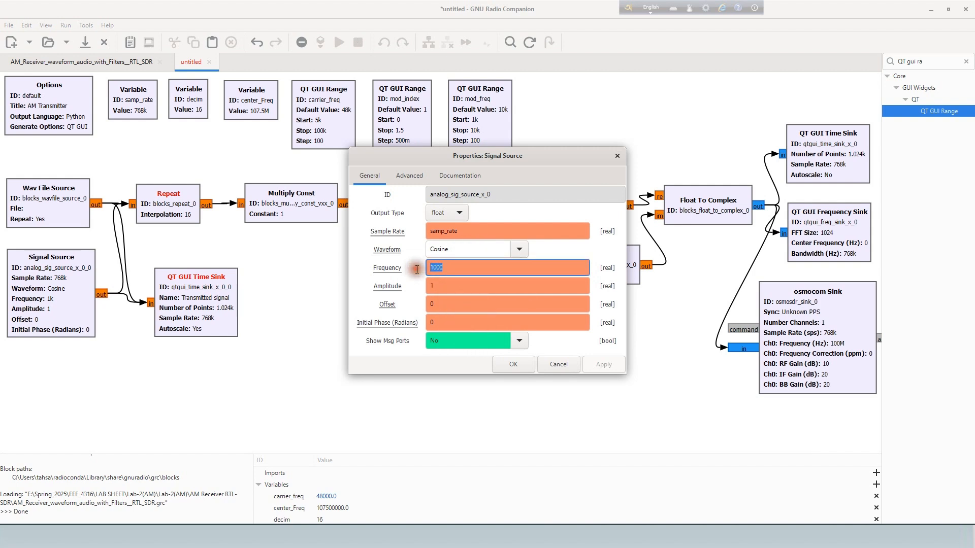
type("48e3")
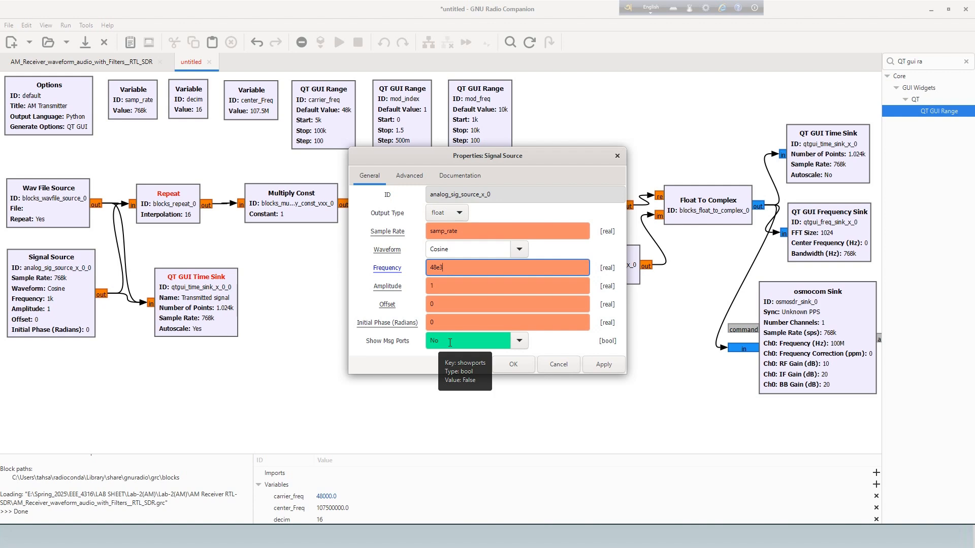
left_click(523, 364)
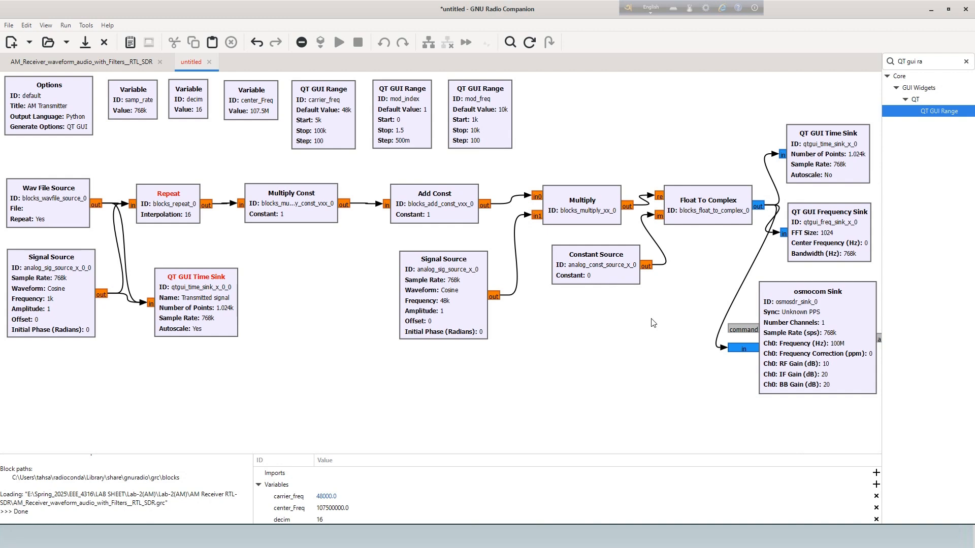
Set the osmocom Sink's Ch0 frequency to center_freq.
double_click(818, 354)
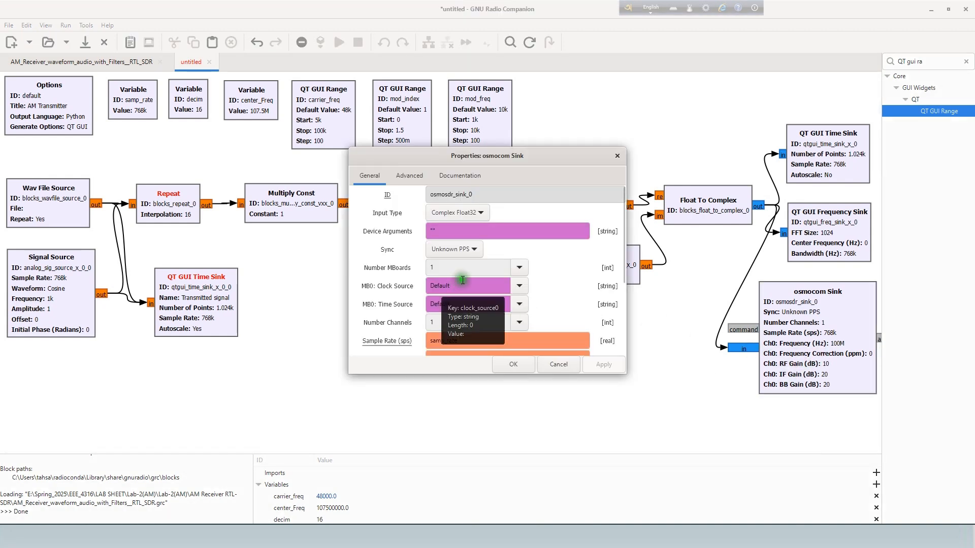
scroll(462, 285, "down", 2)
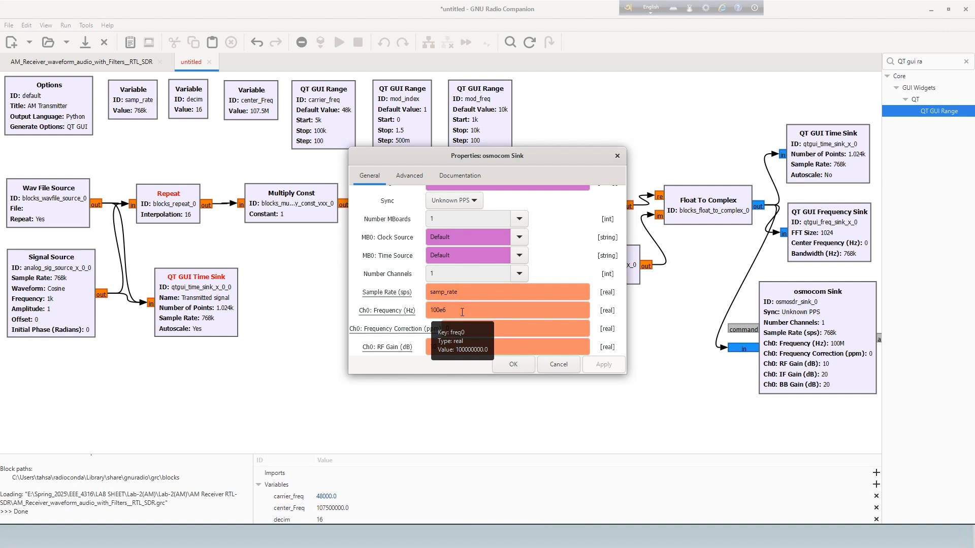
left_click_drag(462, 312, 429, 311)
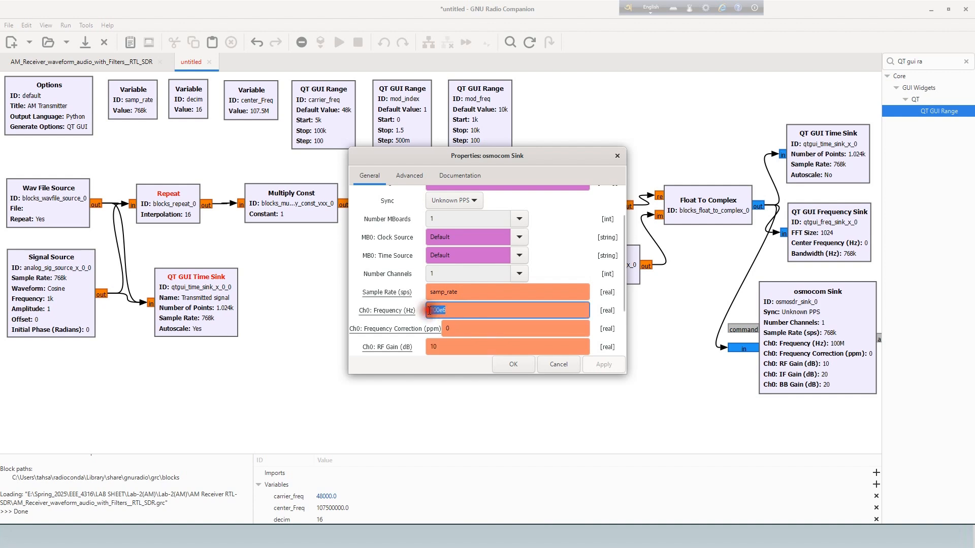
type("center_freq")
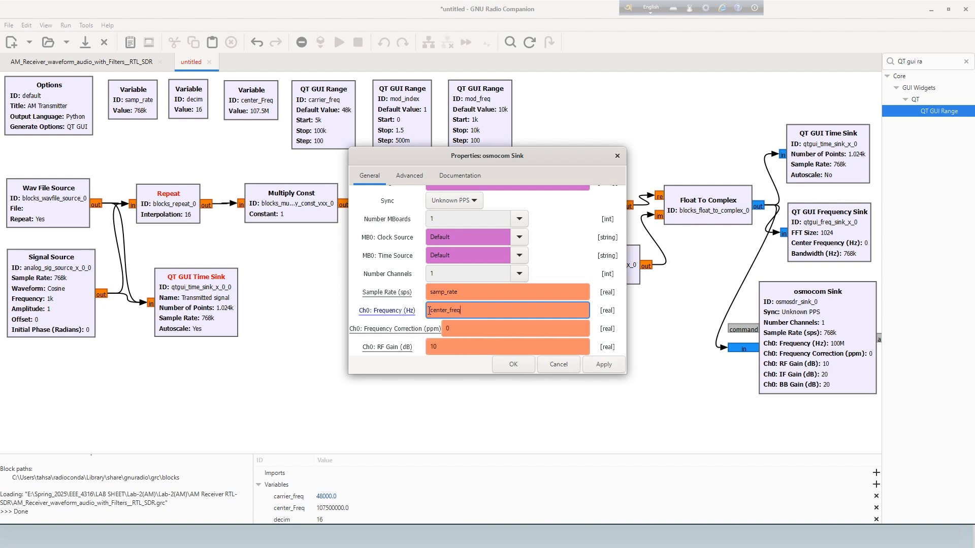
key("Return")
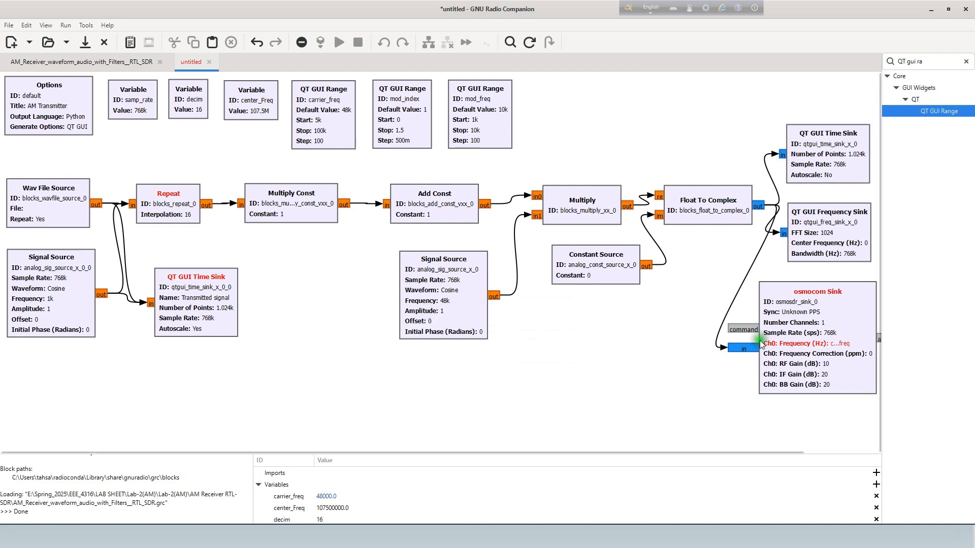
Correct the osmocom Sink's Ch0 frequency to center_Freq, matching the variable's capitalization.
double_click(783, 335)
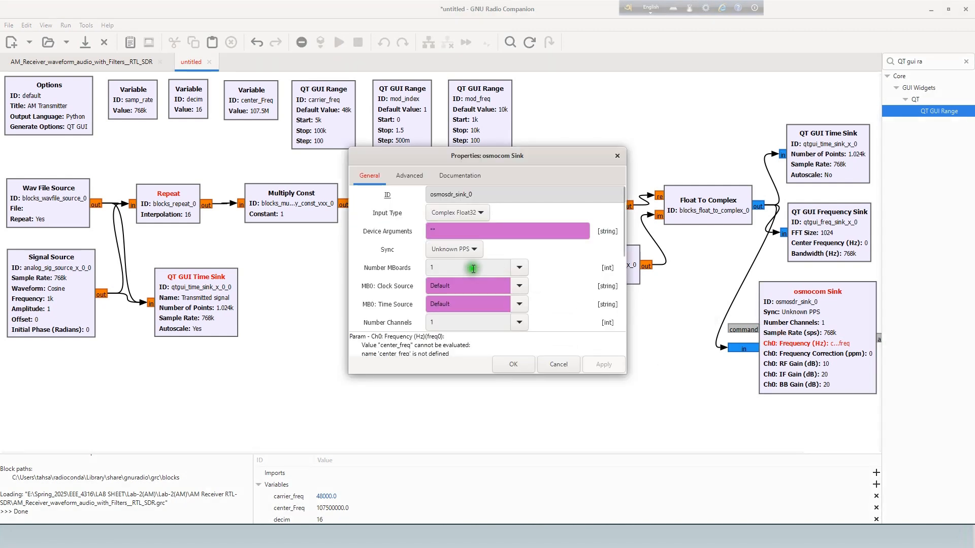
scroll(466, 240, "down", 1)
scroll(457, 295, "down", 1)
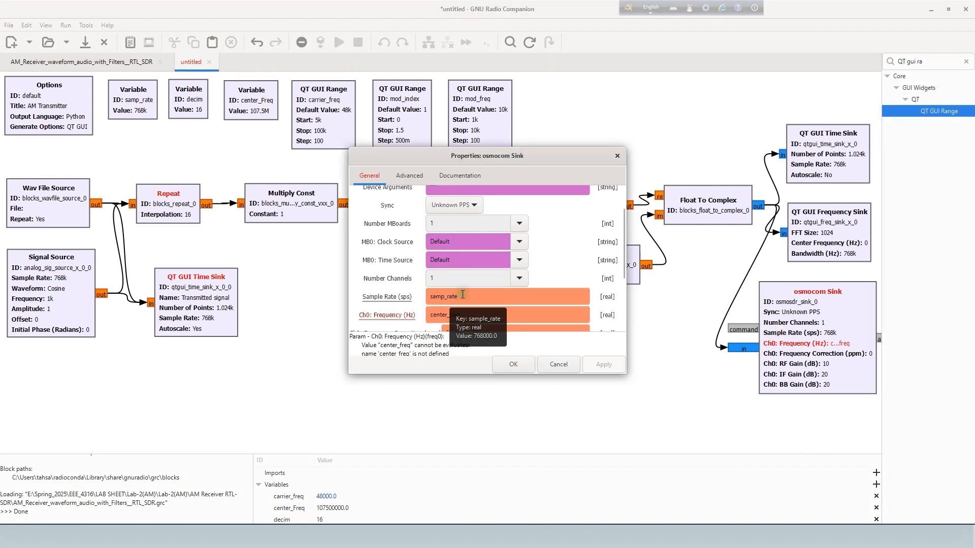
left_click(472, 320)
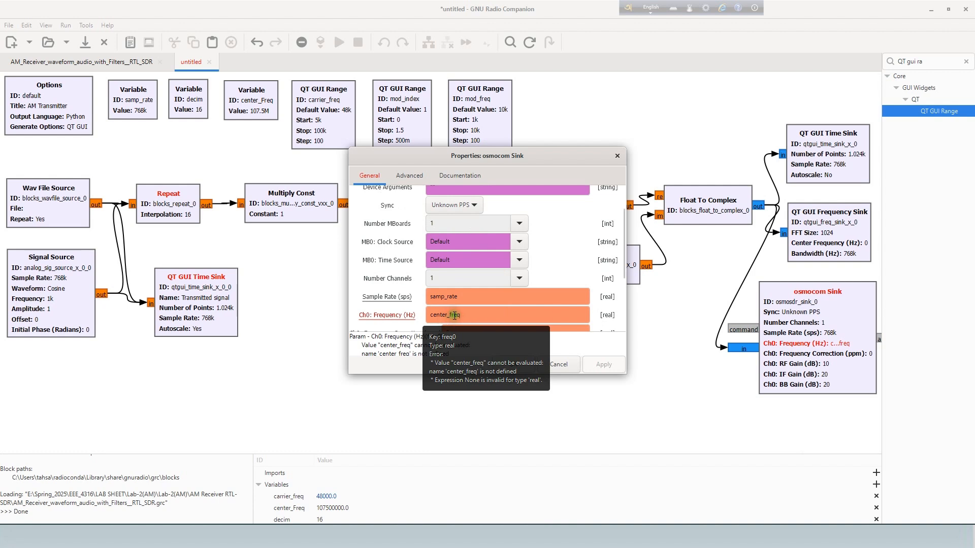
left_click(454, 315)
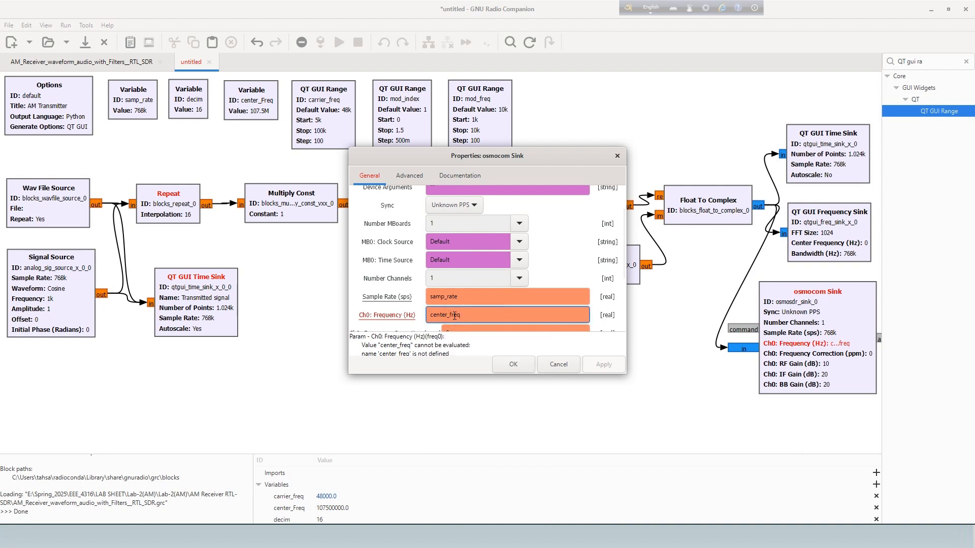
key("BackSpace")
type("F")
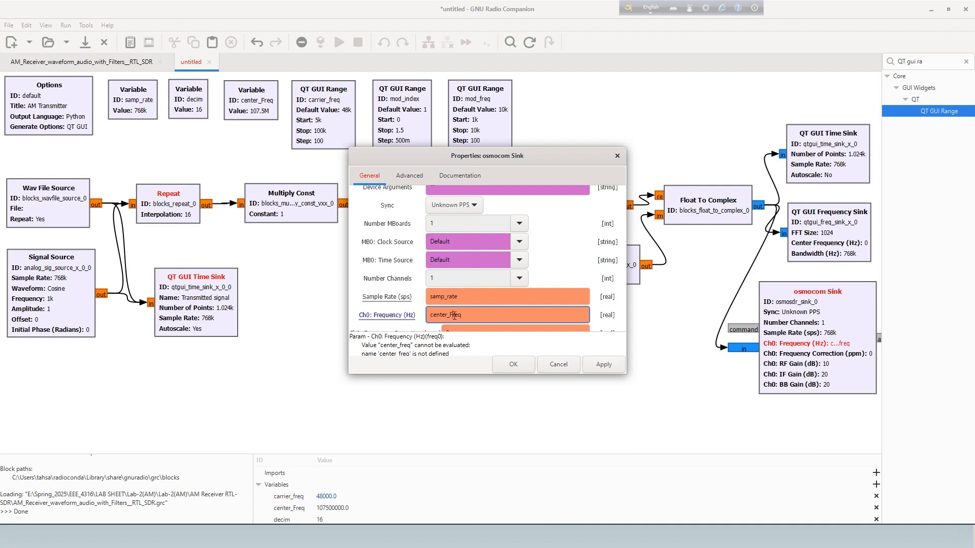
key("Return")
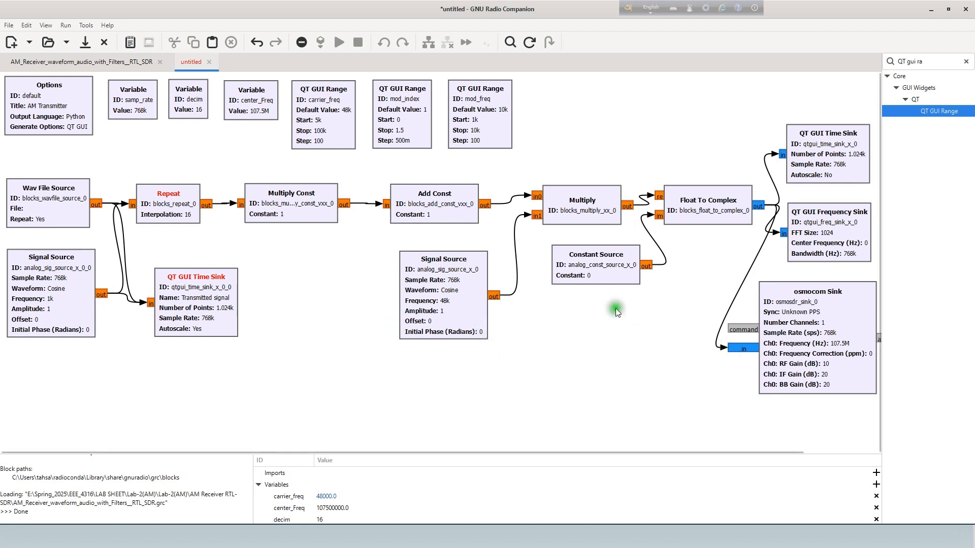
Set the osmocom Sink's Ch0 RF gain to 20 dB and narrow the block library to widen the canvas.
double_click(792, 315)
scroll(483, 315, "down", 5)
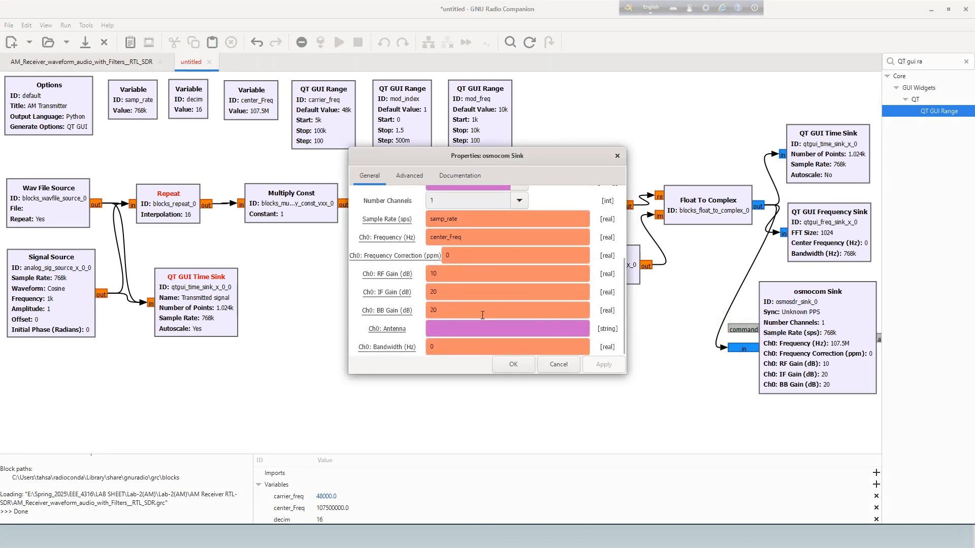
double_click(434, 274)
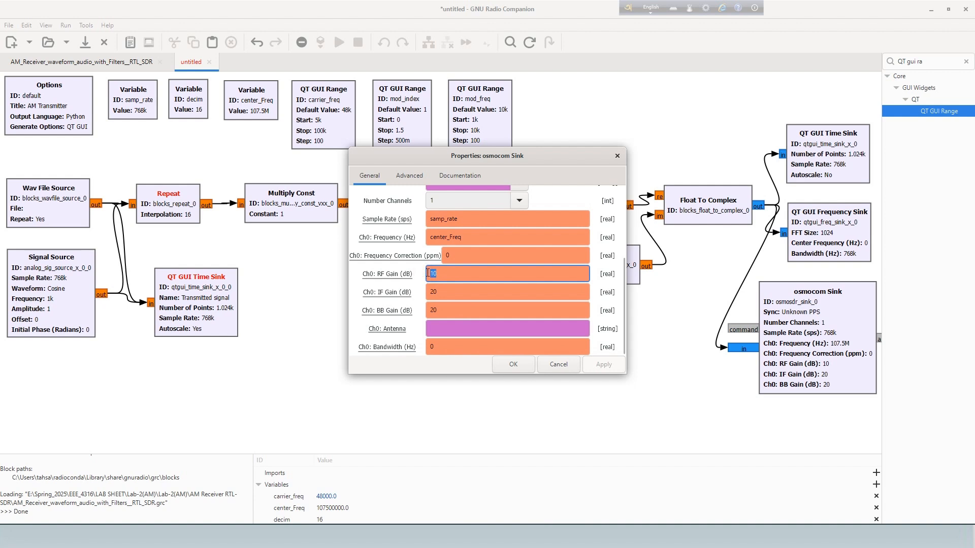
type("20")
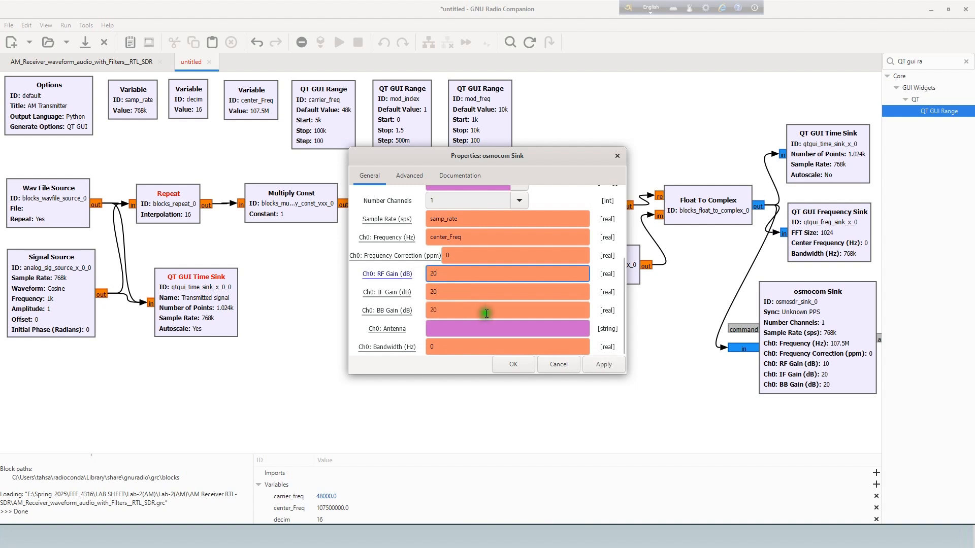
left_click(514, 364)
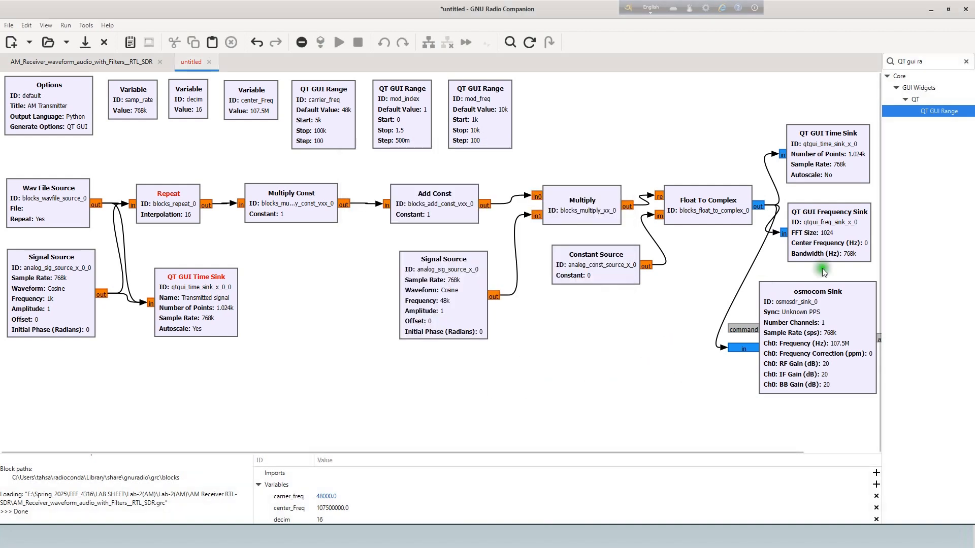
left_click_drag(898, 111, 965, 137)
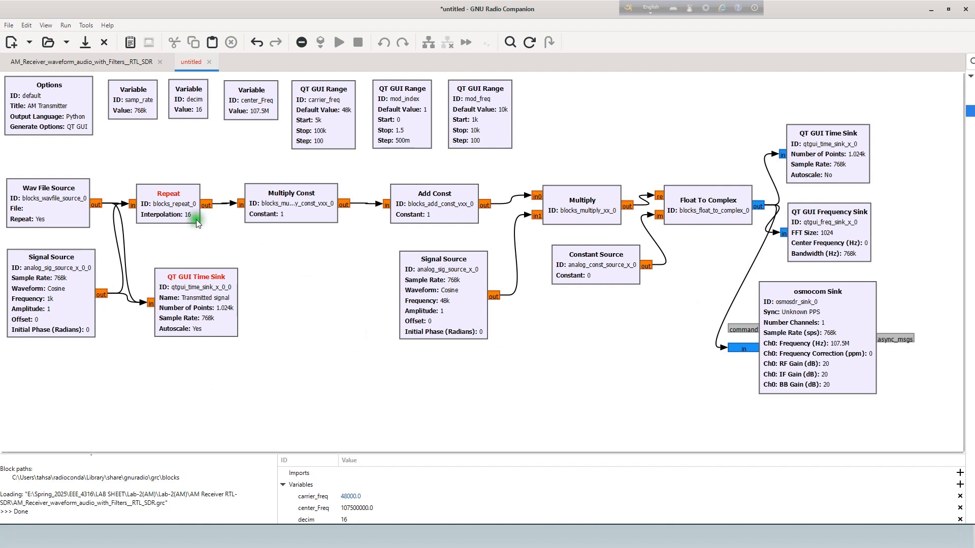
Start saving the flowgraph and browse to the Spring_2025\EEE_4316\Class_Work folder on the Education (E:) drive.
left_click(9, 25)
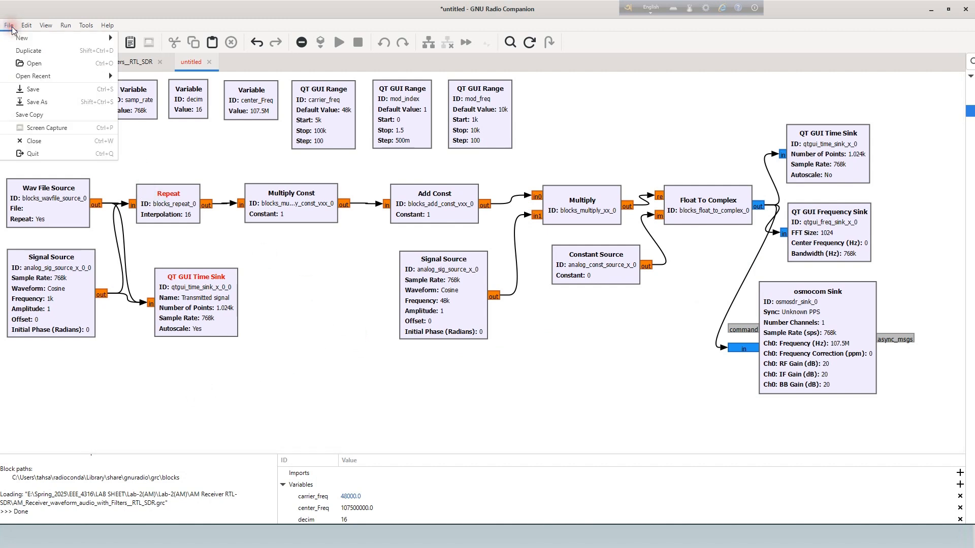
left_click(34, 89)
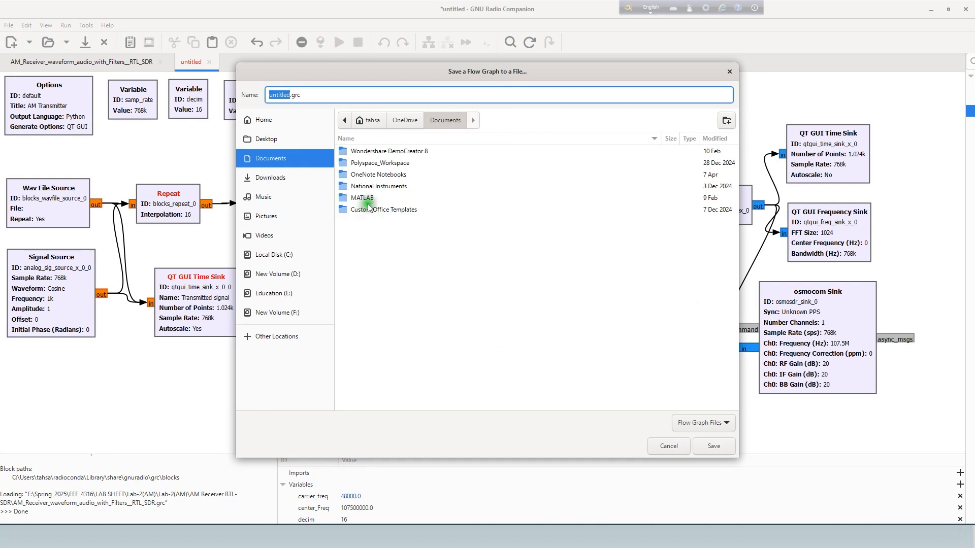
left_click(274, 293)
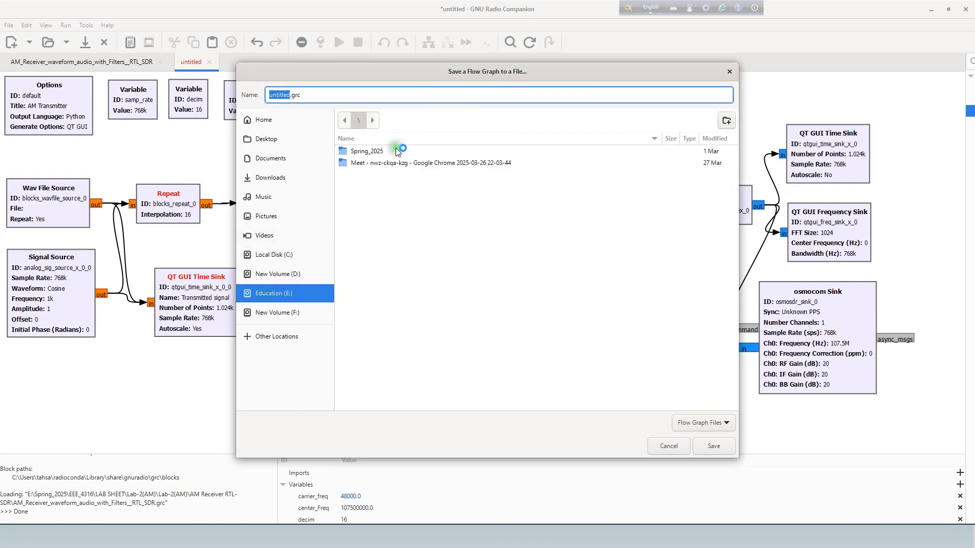
double_click(367, 151)
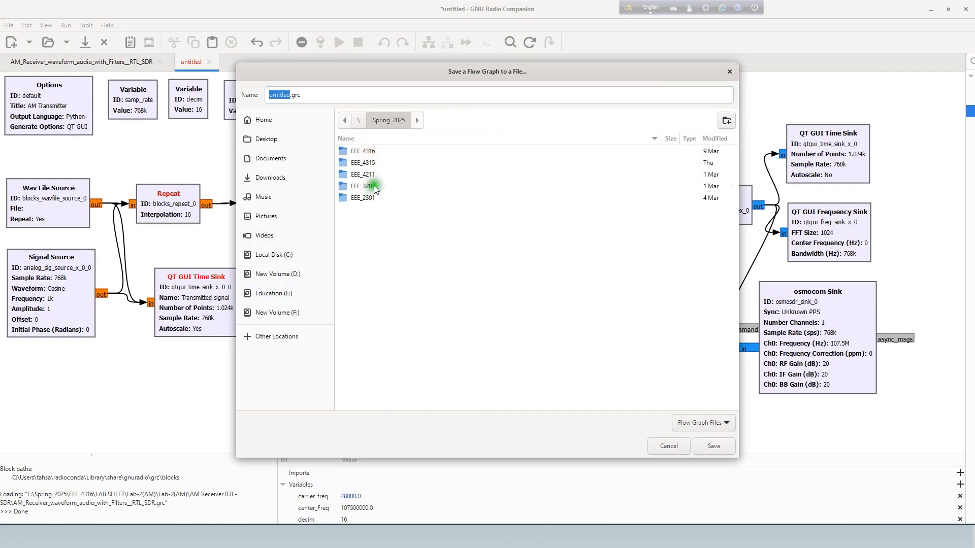
double_click(363, 152)
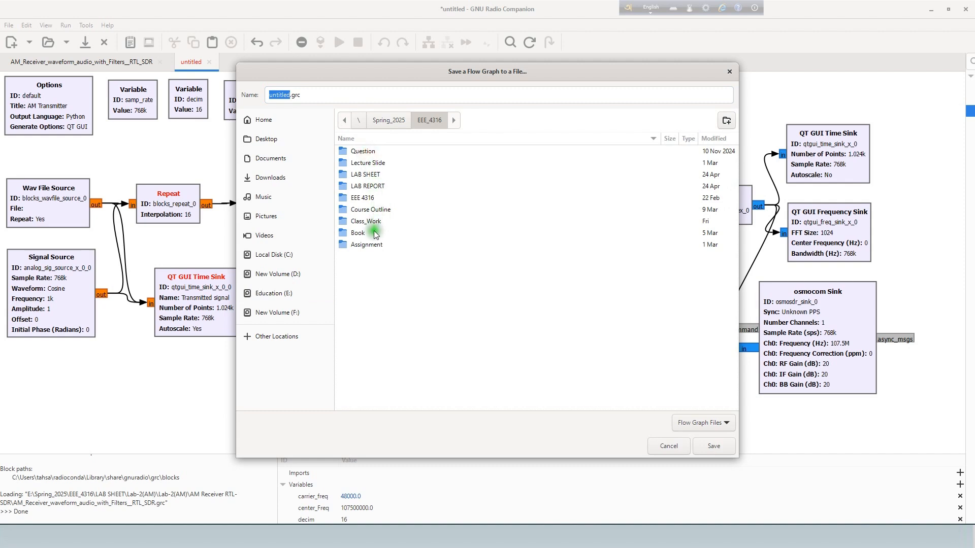
double_click(365, 176)
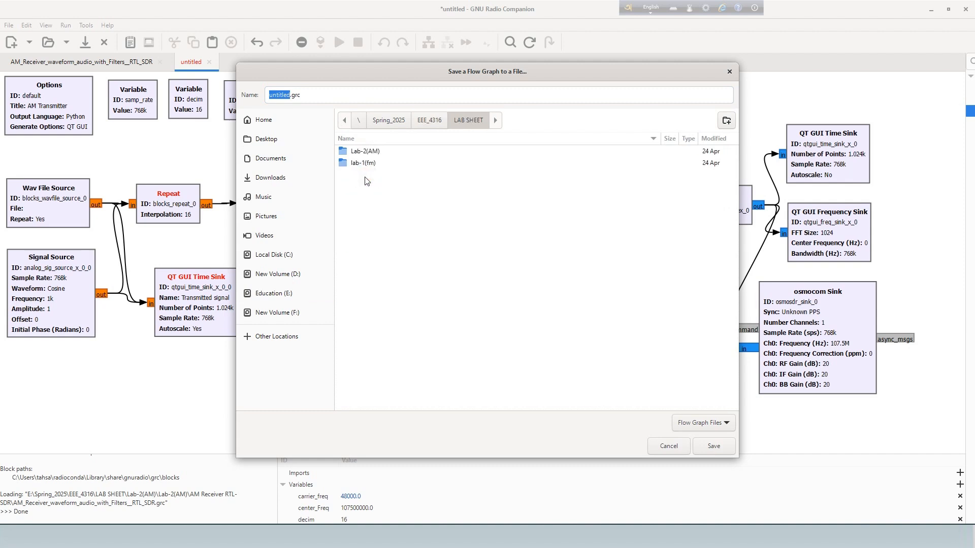
left_click(342, 120)
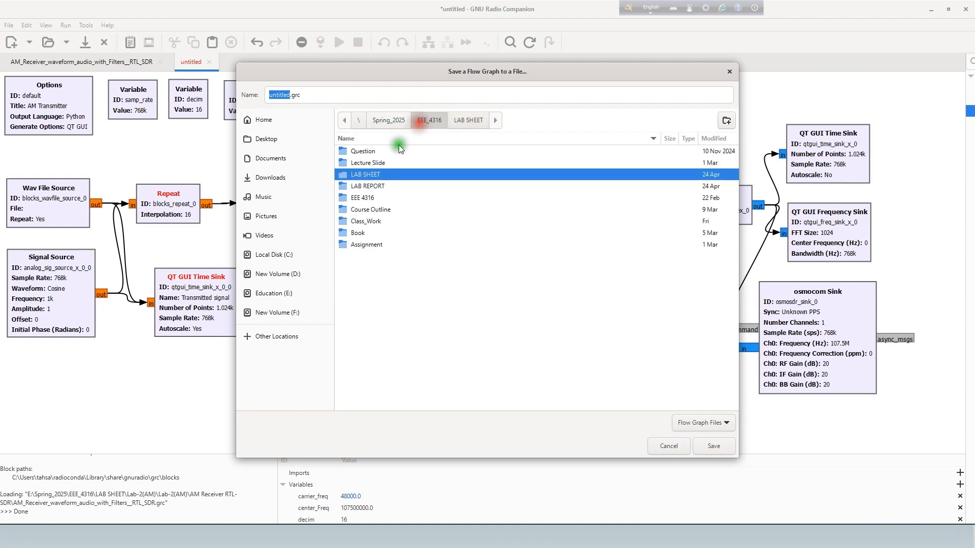
double_click(371, 222)
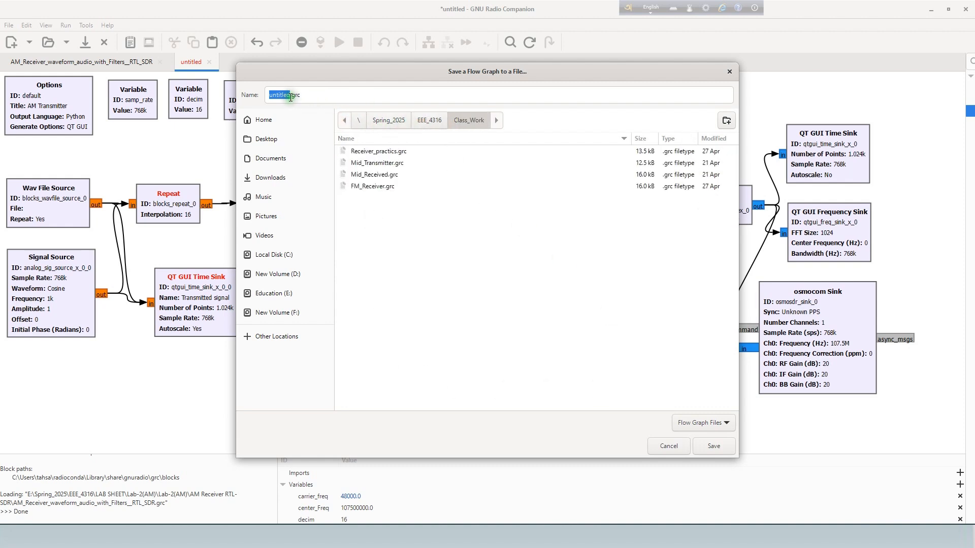
Name the flowgraph file AM_Transmitter.grc and save it in the Class_Work folder.
type("Am")
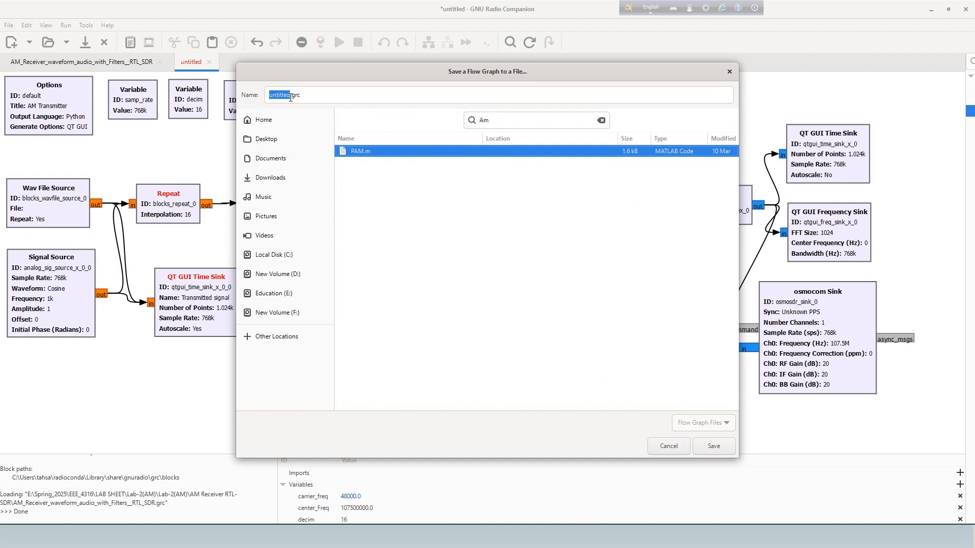
left_click(290, 97)
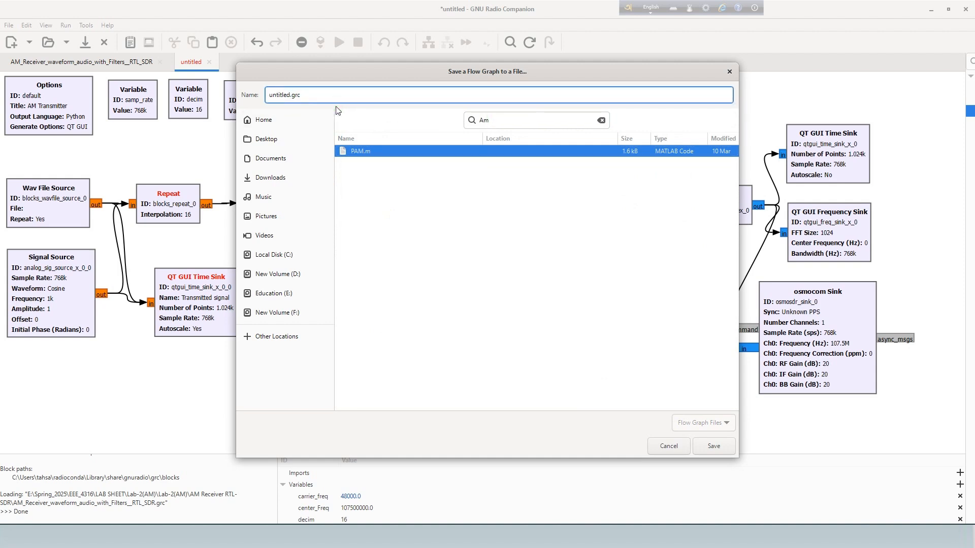
key("BackSpace")
key("BackSpace")
key("BackSpace")
key("BackSpace")
key("BackSpace")
key("BackSpace")
key("BackSpace")
key("BackSpace")
type("AM")
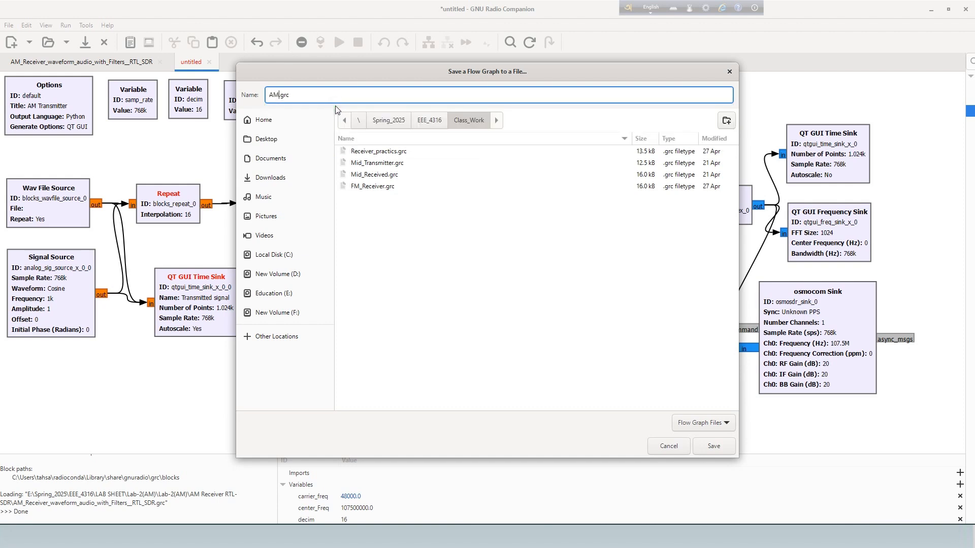
type("_Transmitter")
left_click(711, 445)
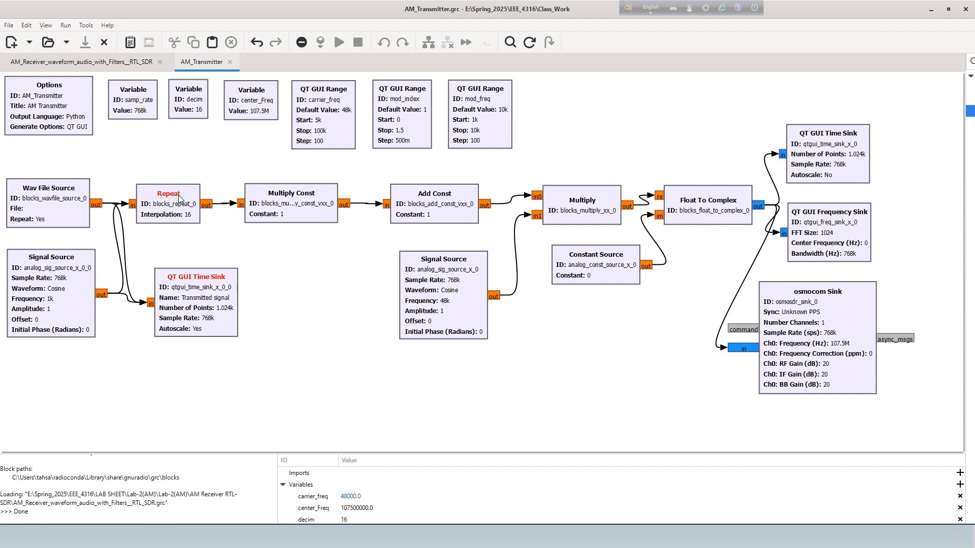
Disable the Wav File Source block and execute the flowgraph.
left_click(72, 231)
right_click(65, 210)
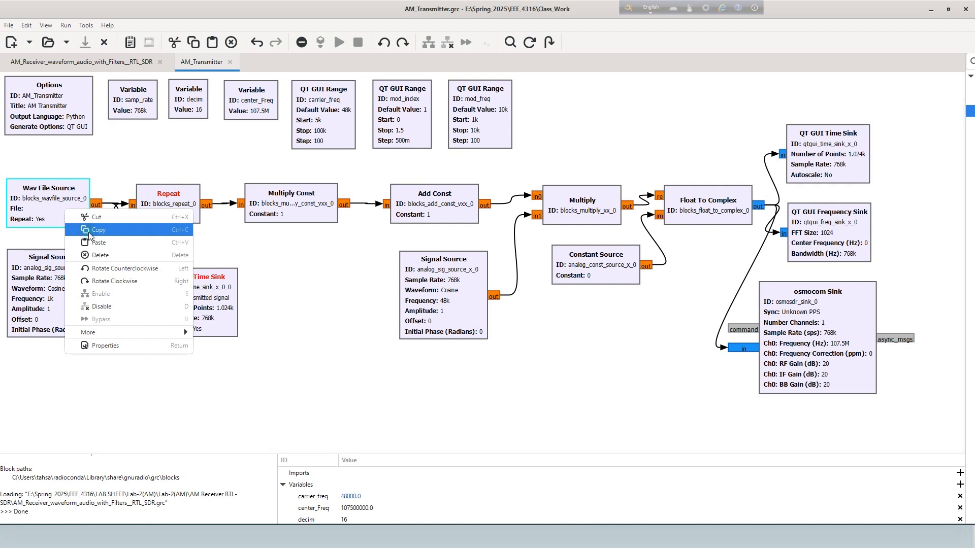
left_click(102, 307)
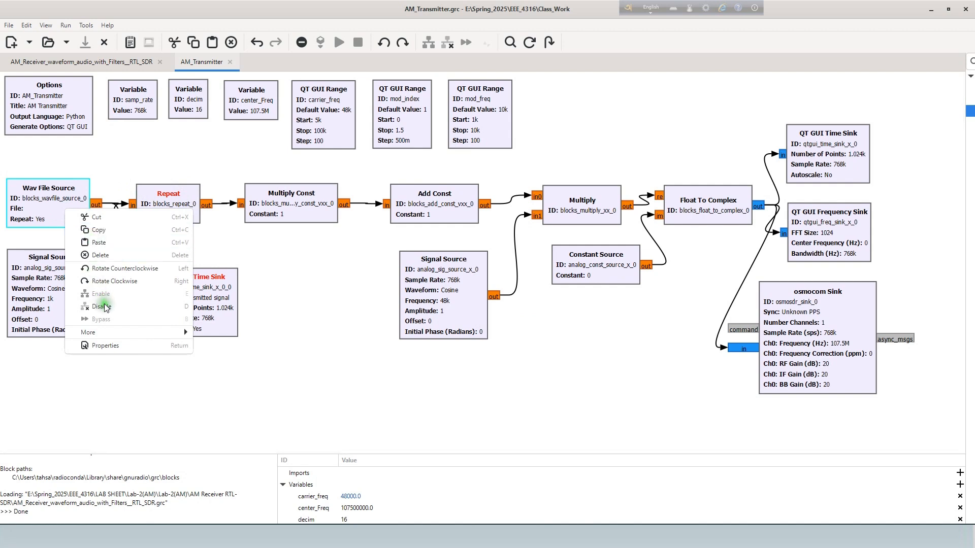
left_click(122, 333)
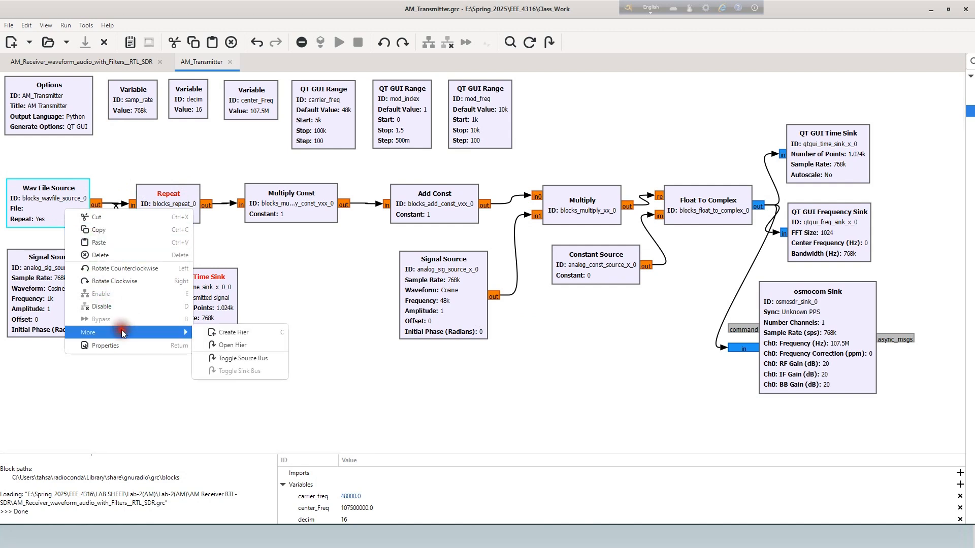
left_click(106, 307)
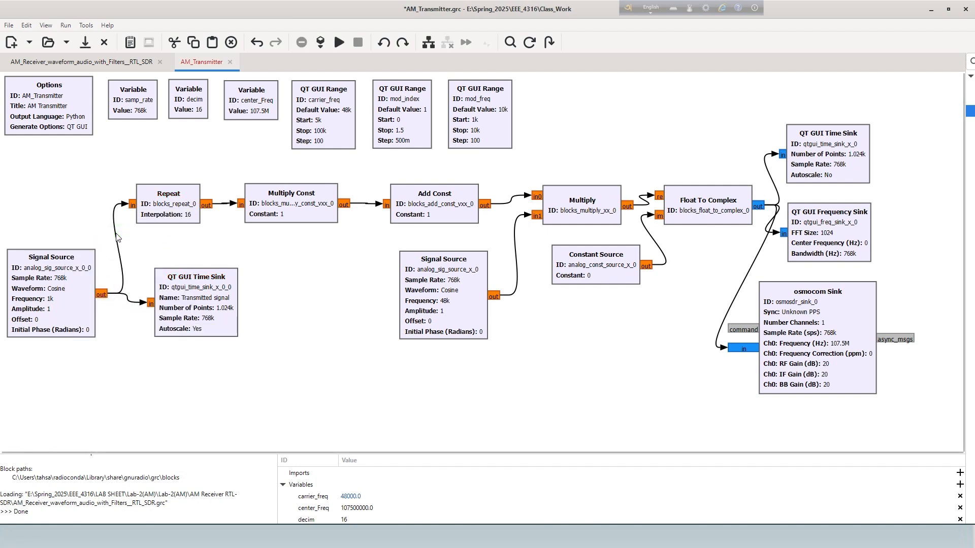
left_click(340, 42)
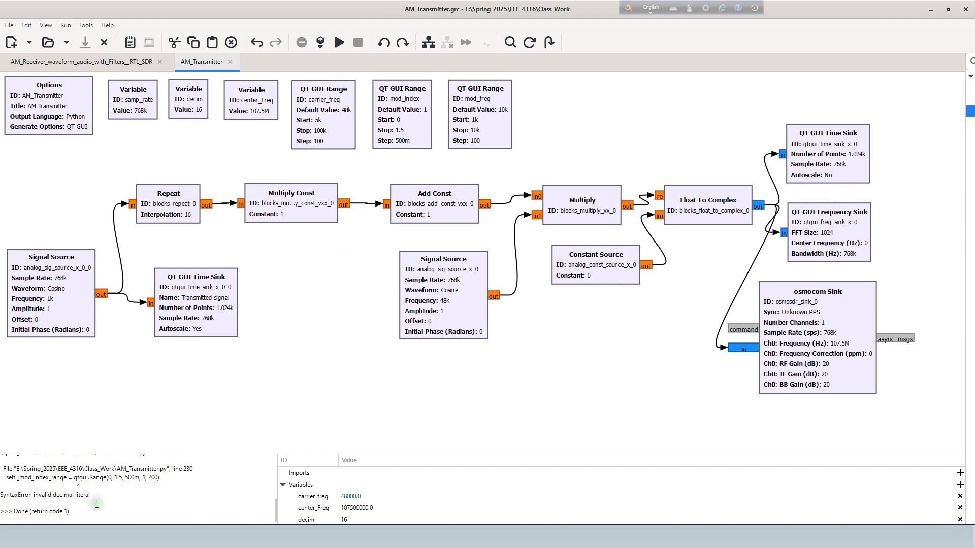
Set the step of the mod_index QT GUI Range to 500e-3.
double_click(404, 122)
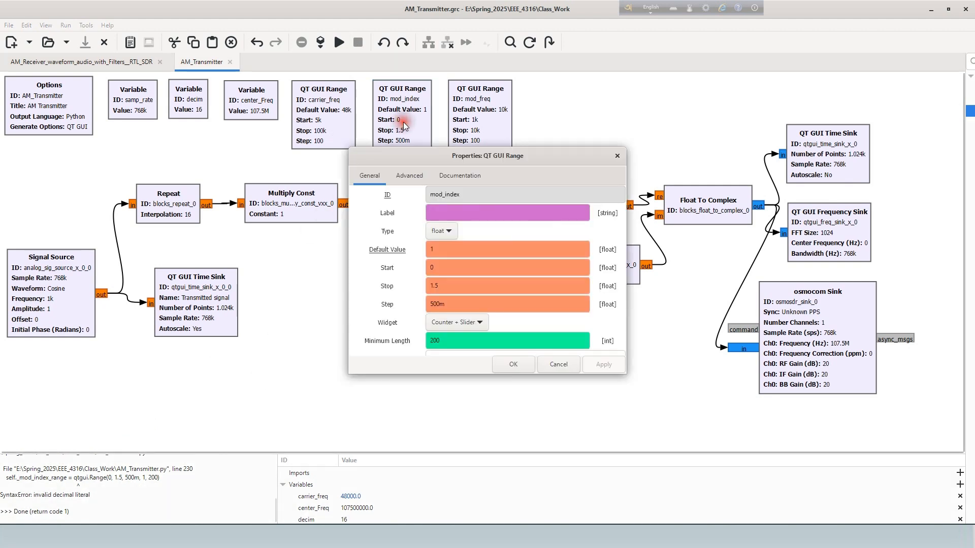
left_click(447, 304)
key("BackSpace")
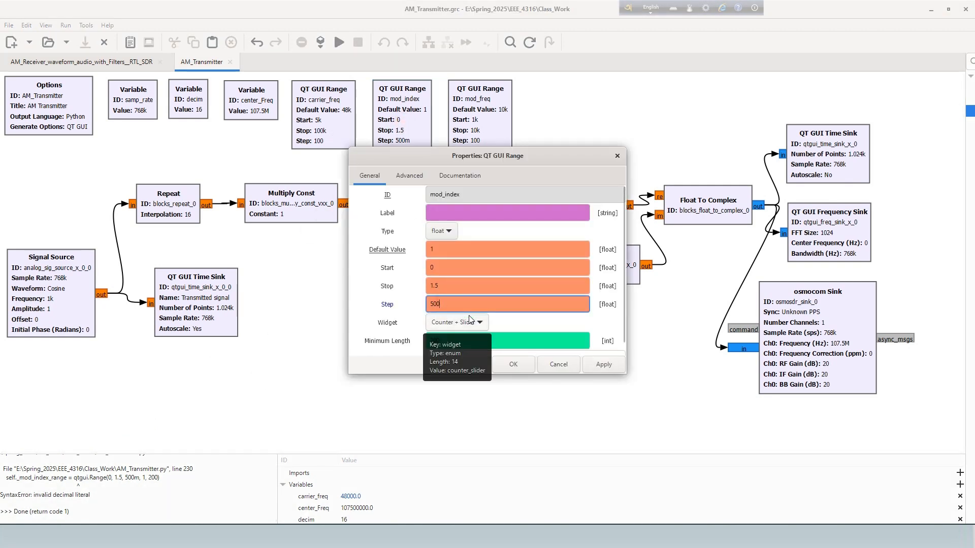
type("e-3")
key("Return")
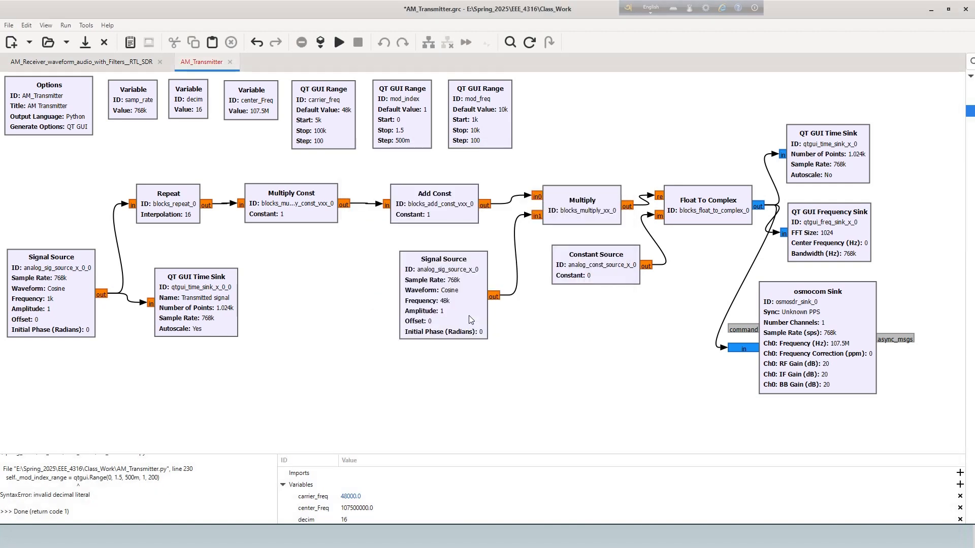
Execute the flowgraph again with the edited mod_index range.
left_click(197, 113)
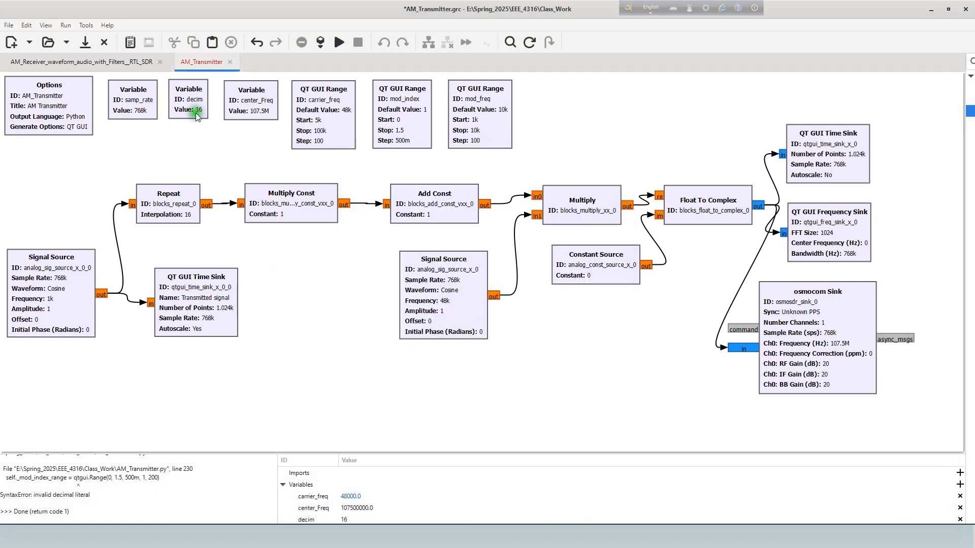
left_click(329, 43)
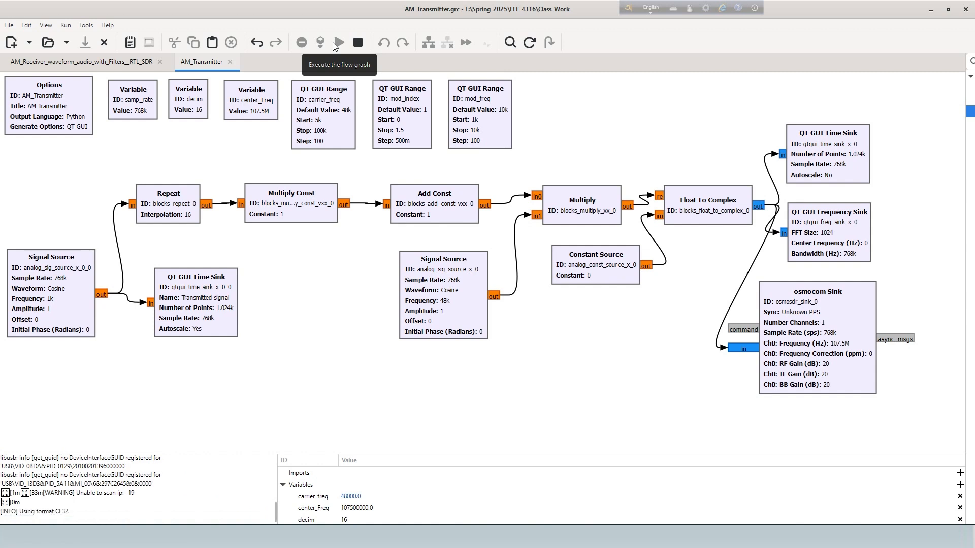
left_click(362, 235)
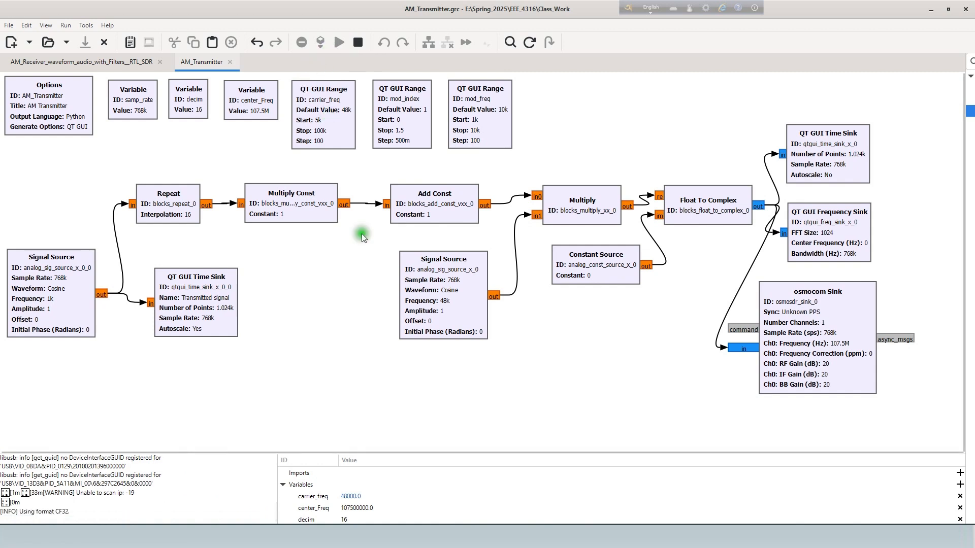
left_click(356, 305)
left_click(346, 329)
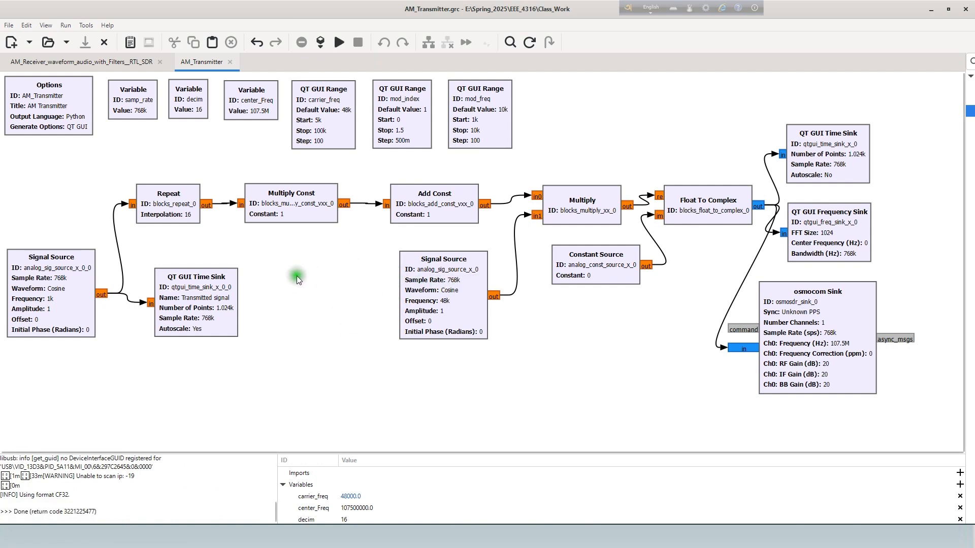
Review the samp_rate, decim and center_Freq variables, the osmocom Sink, the carrier_freq range and the Signal Source feeding the Multiply block.
left_click(65, 108)
left_click(132, 107)
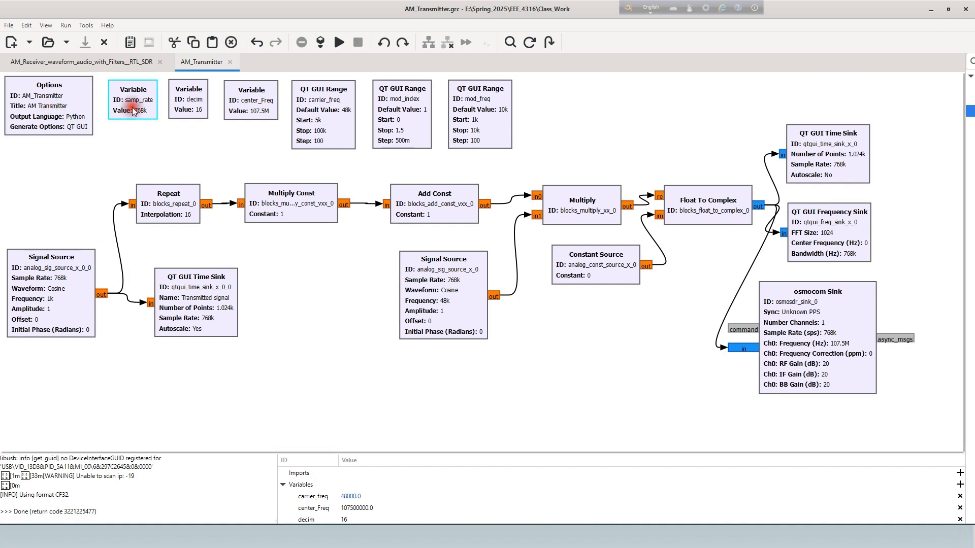
left_click(186, 108)
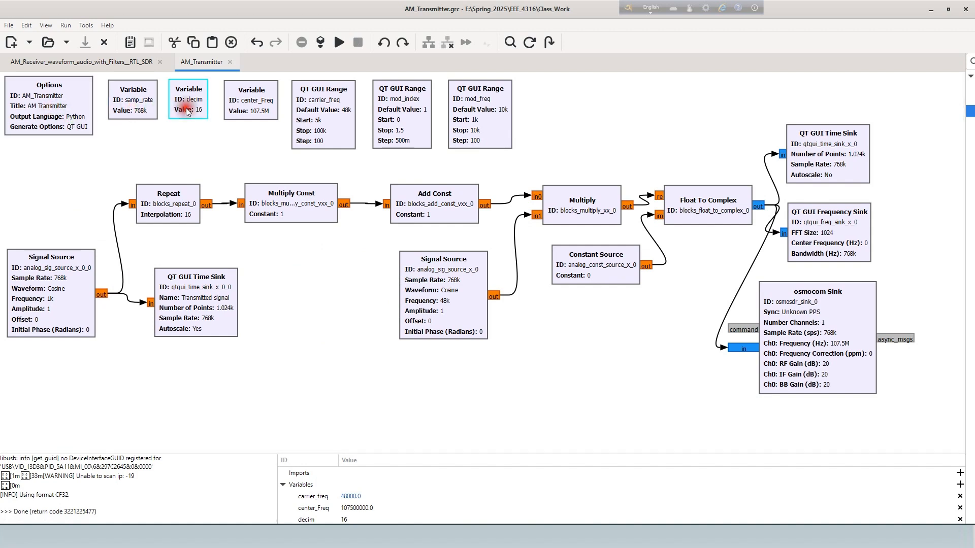
left_click(234, 107)
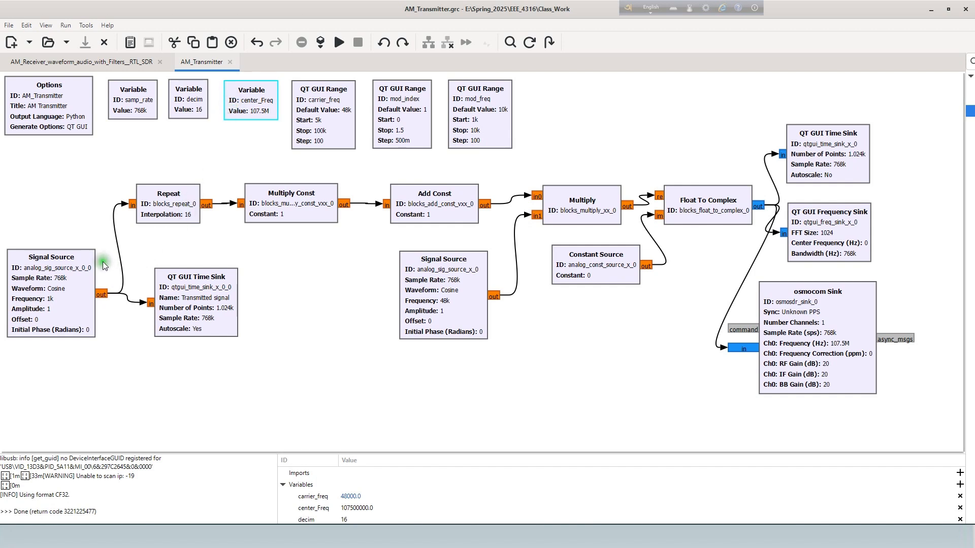
left_click(841, 344)
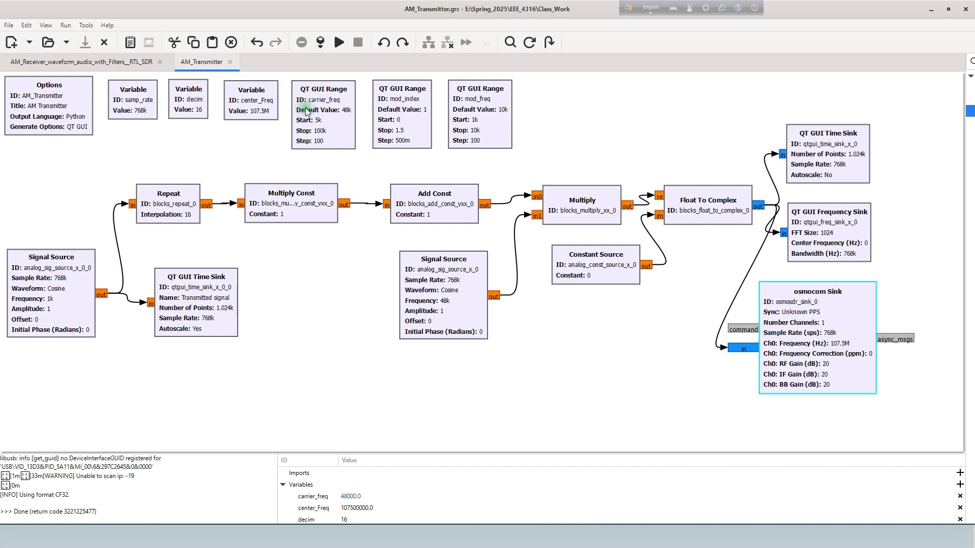
left_click(314, 120)
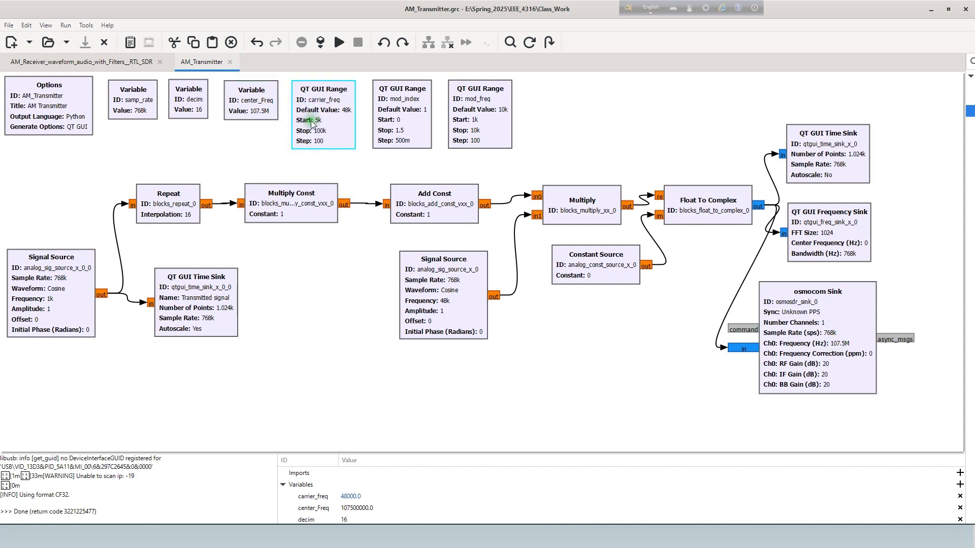
left_click(457, 303)
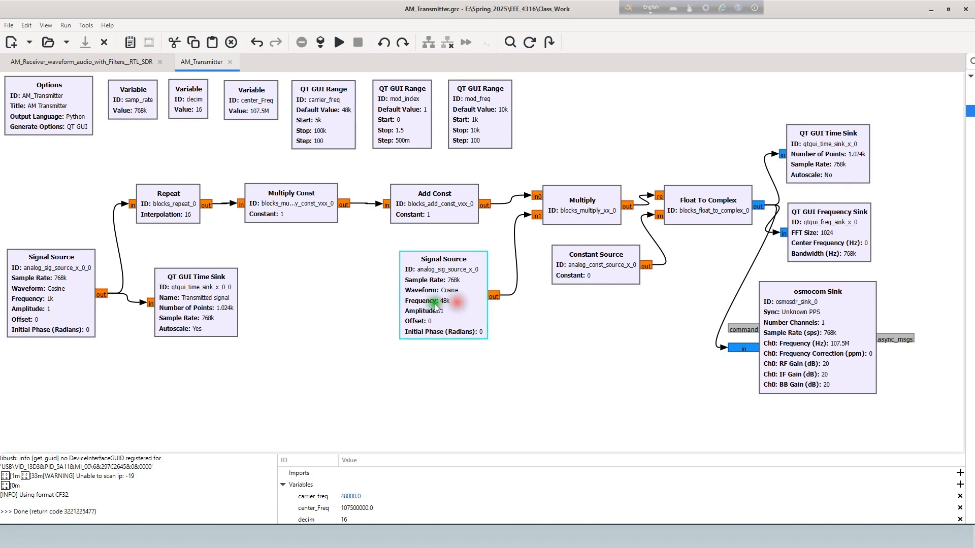
Review the mod_index and mod_freq QT GUI Range blocks.
left_click(418, 120)
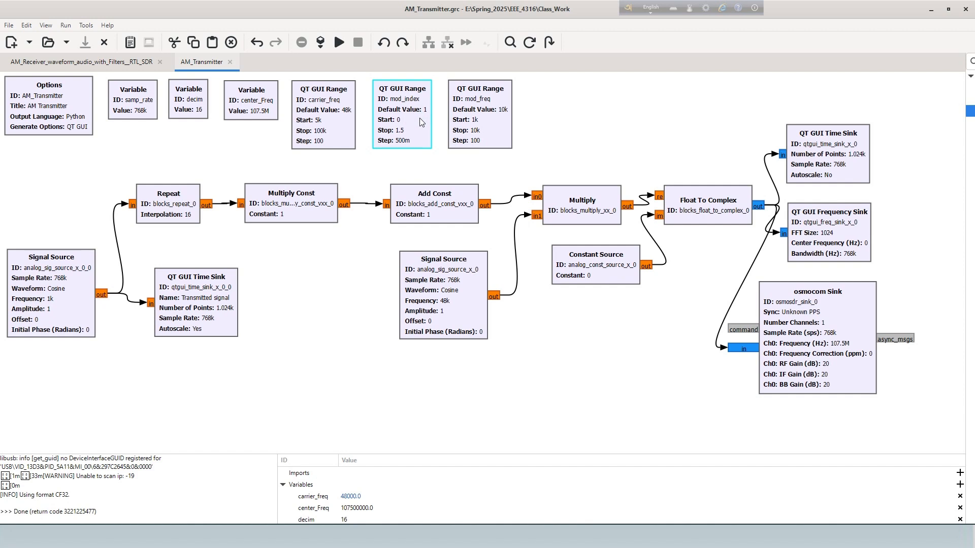
left_click(475, 126)
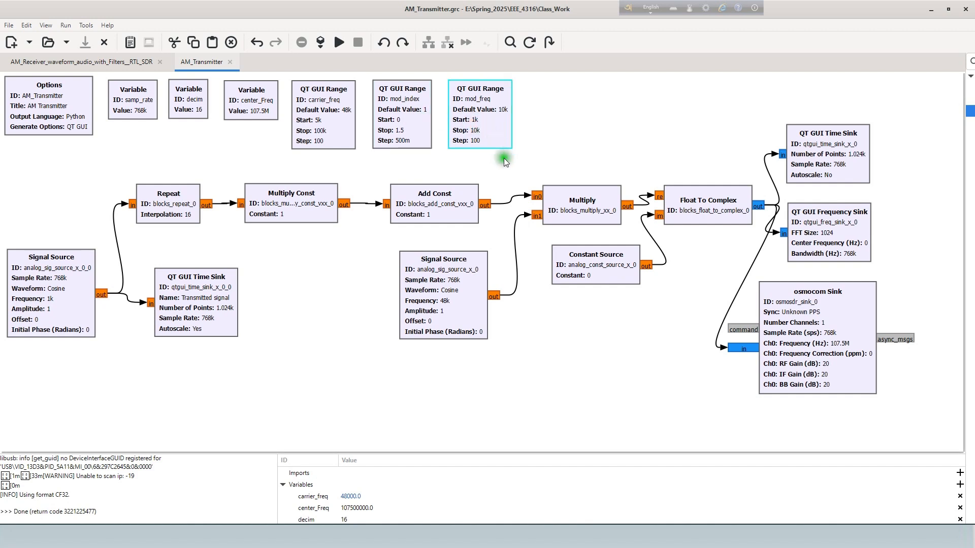
Set Autoscale to Yes on the QT GUI Time Sink fed by the Float To Complex block.
double_click(843, 158)
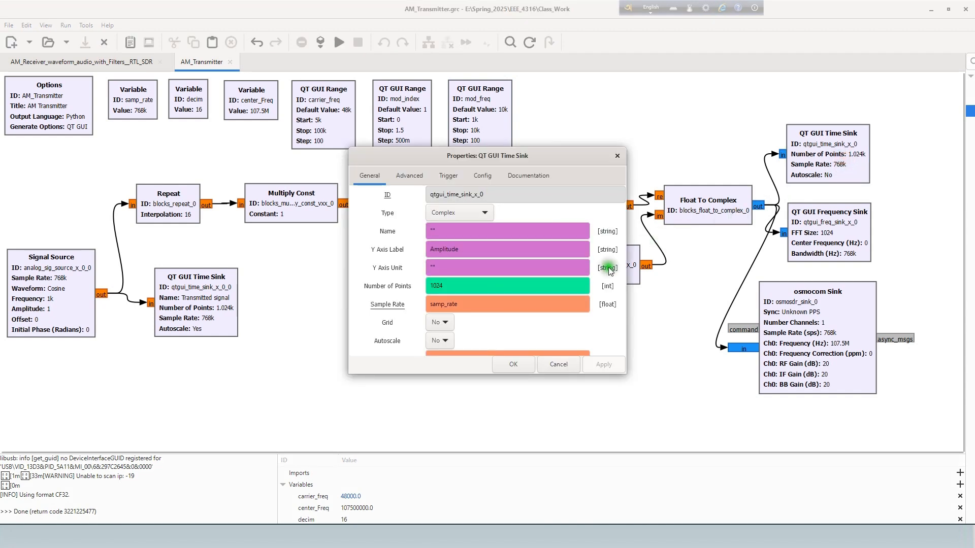
scroll(610, 271, "down", 3)
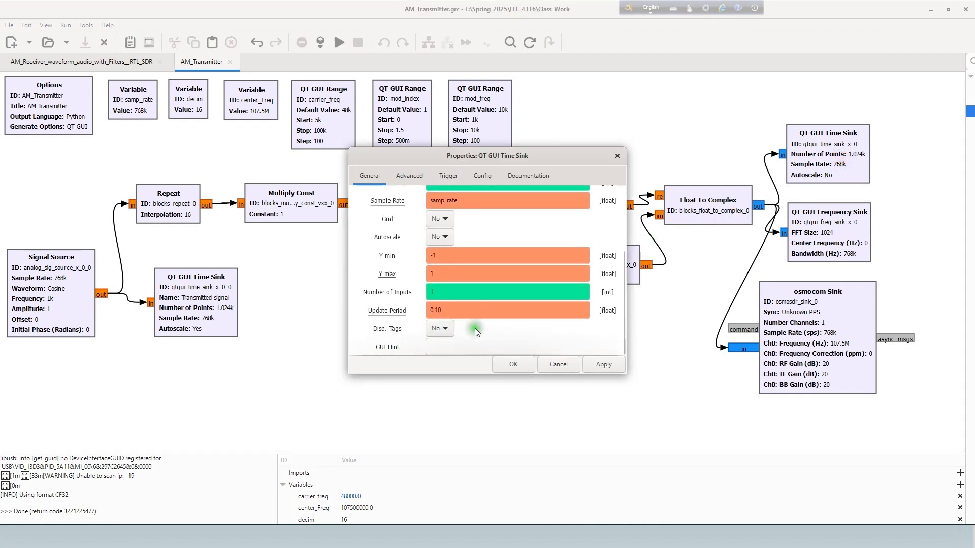
scroll(480, 321, "up", 2)
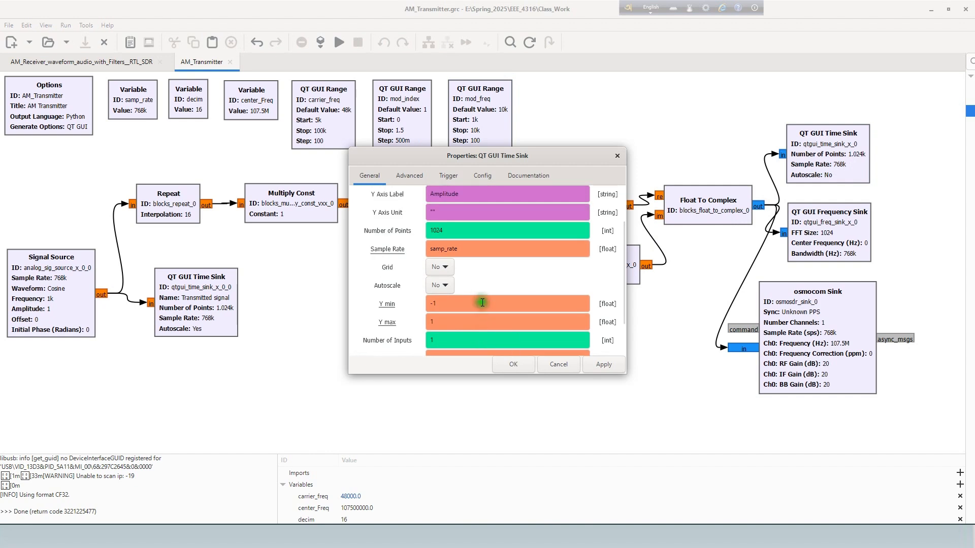
left_click(447, 286)
left_click(437, 272)
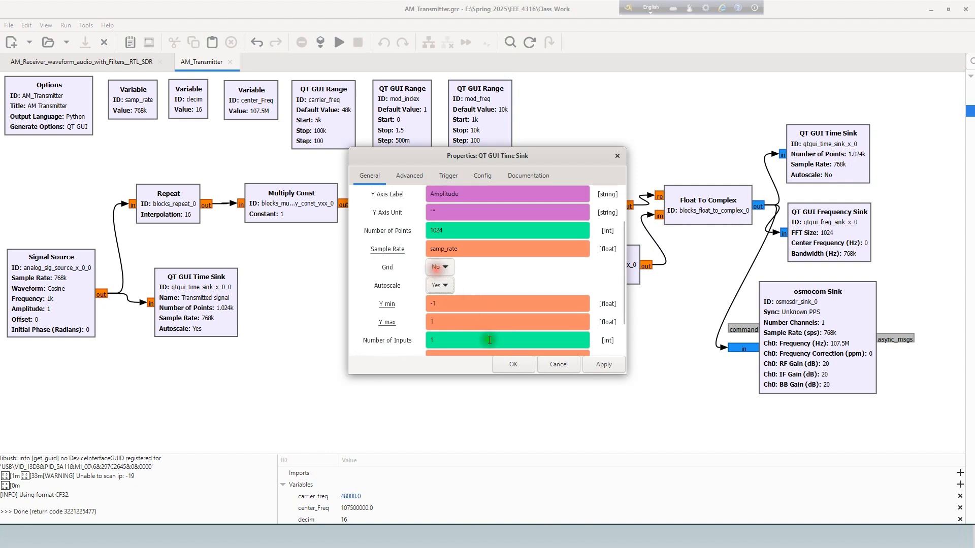
left_click(513, 365)
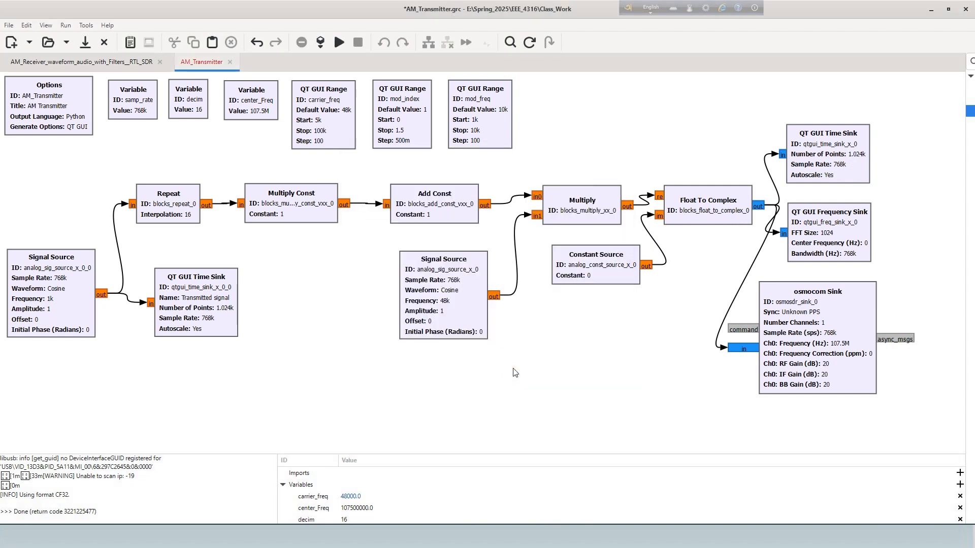
left_click(64, 283)
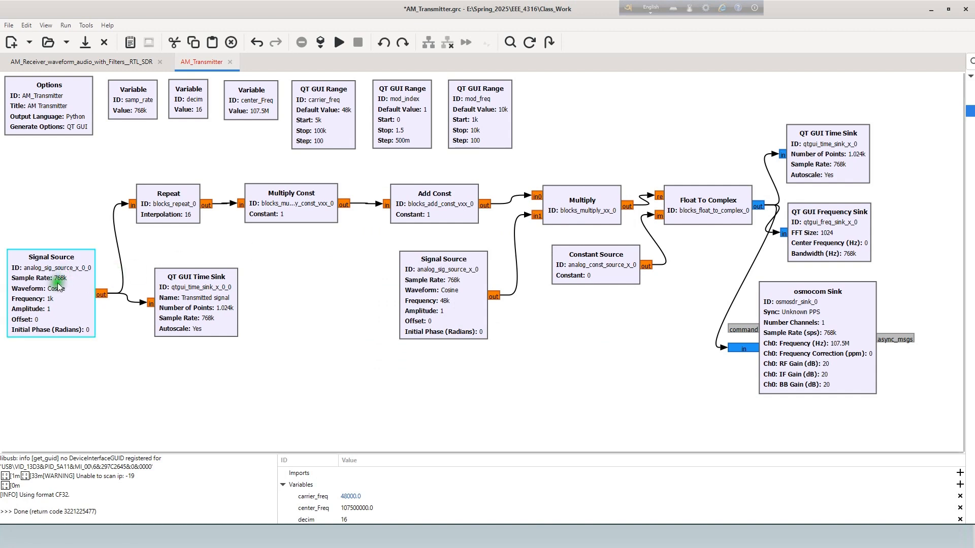
left_click(50, 202)
right_click(50, 202)
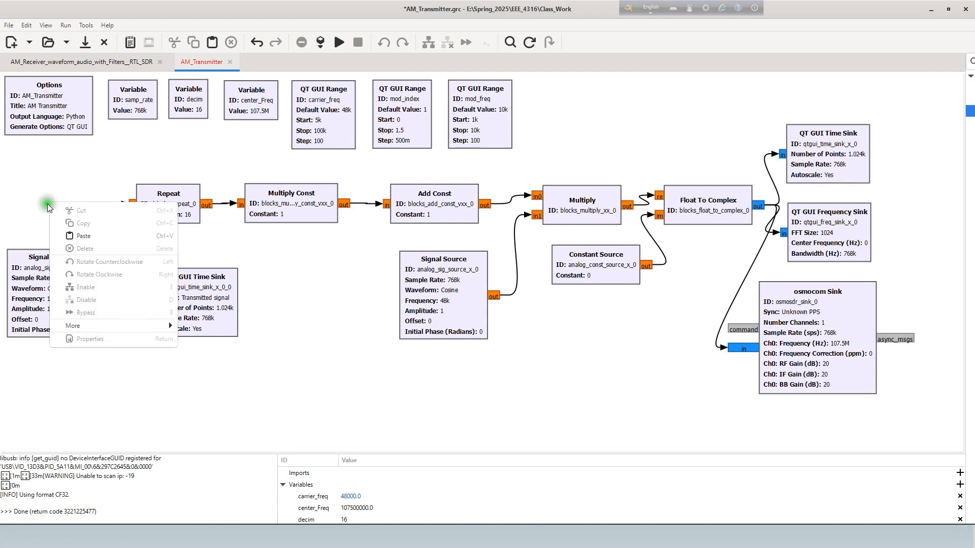
left_click(22, 308)
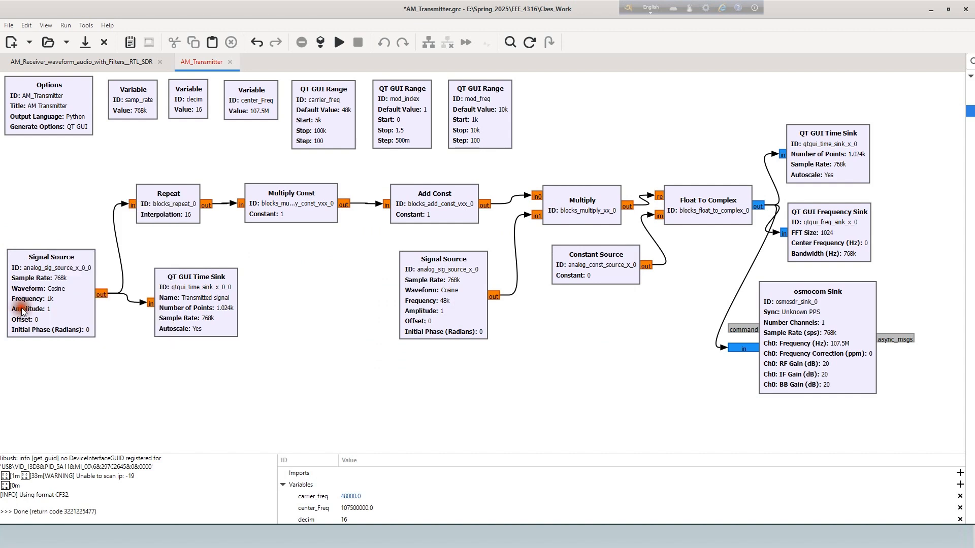
right_click(21, 308)
left_click(55, 401)
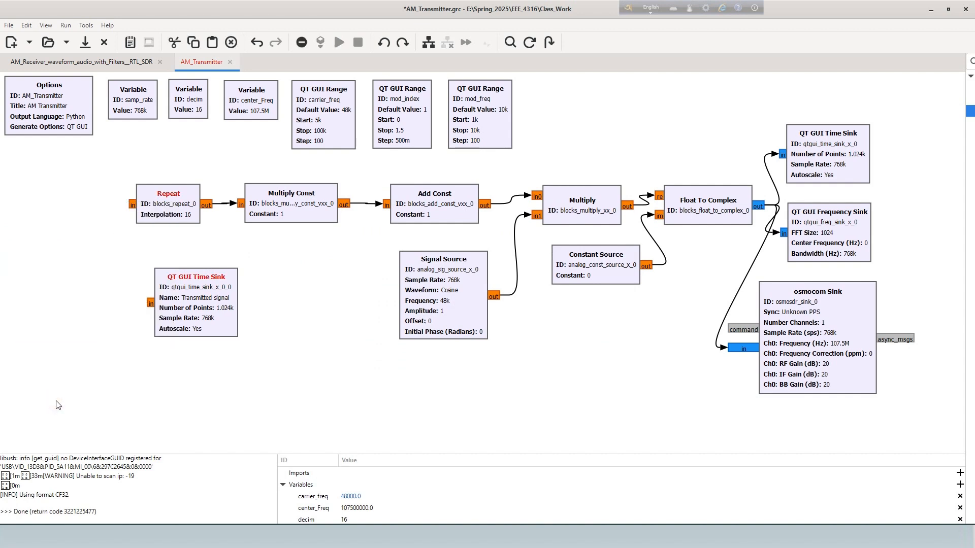
key("ctrl+z")
left_click(46, 394)
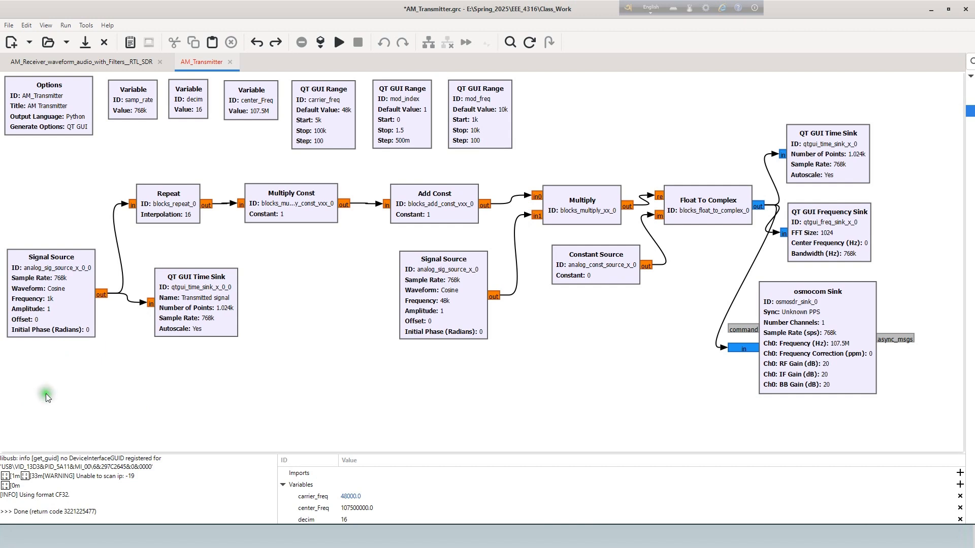
left_click(561, 206)
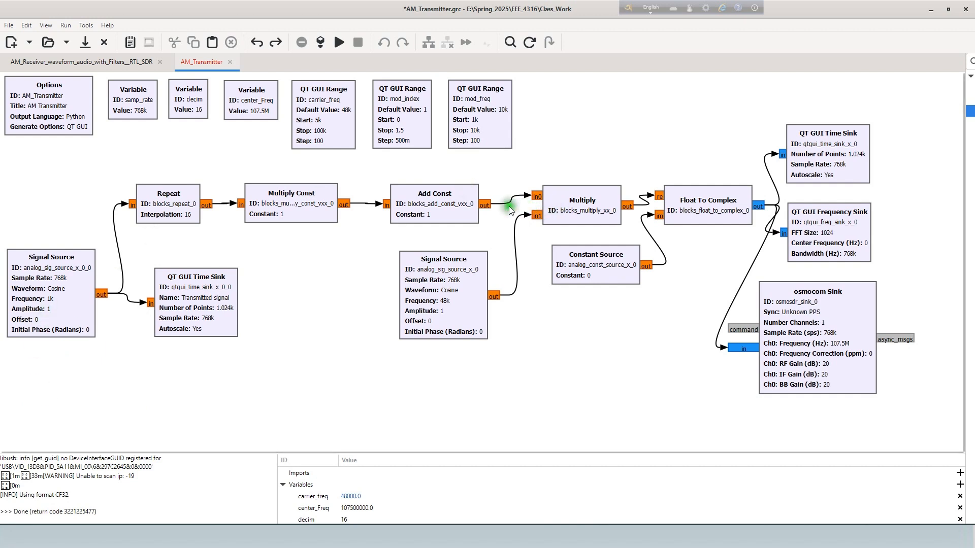
left_click(366, 299)
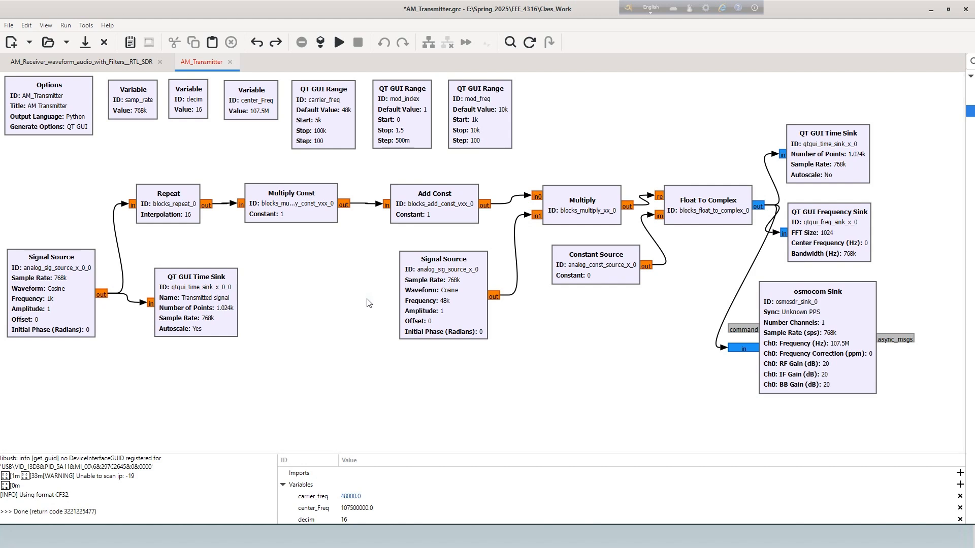
left_click(291, 39)
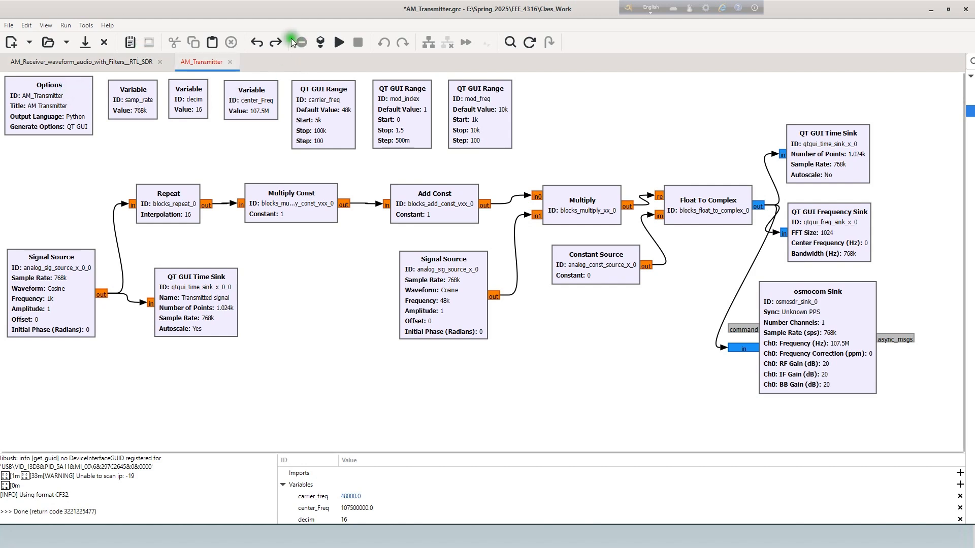
left_click(276, 41)
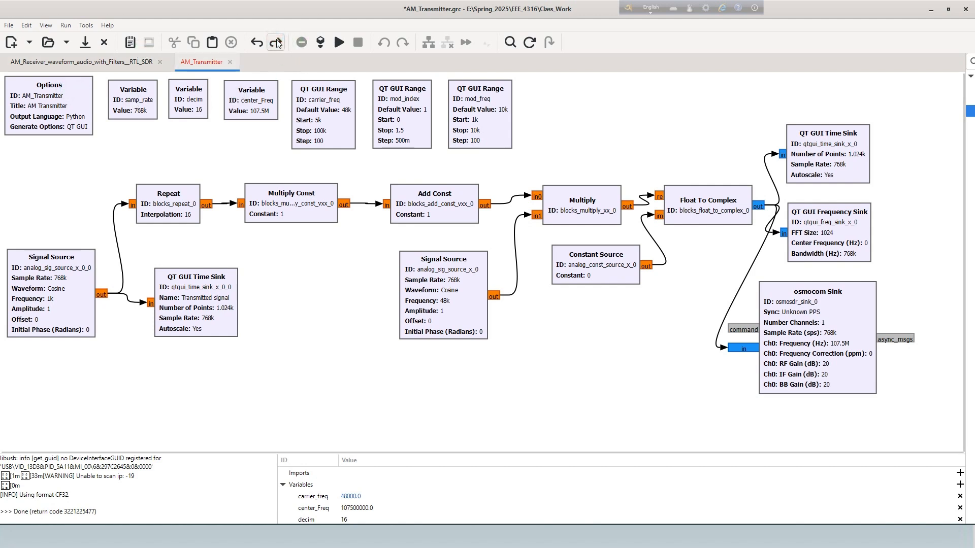
left_click(581, 338)
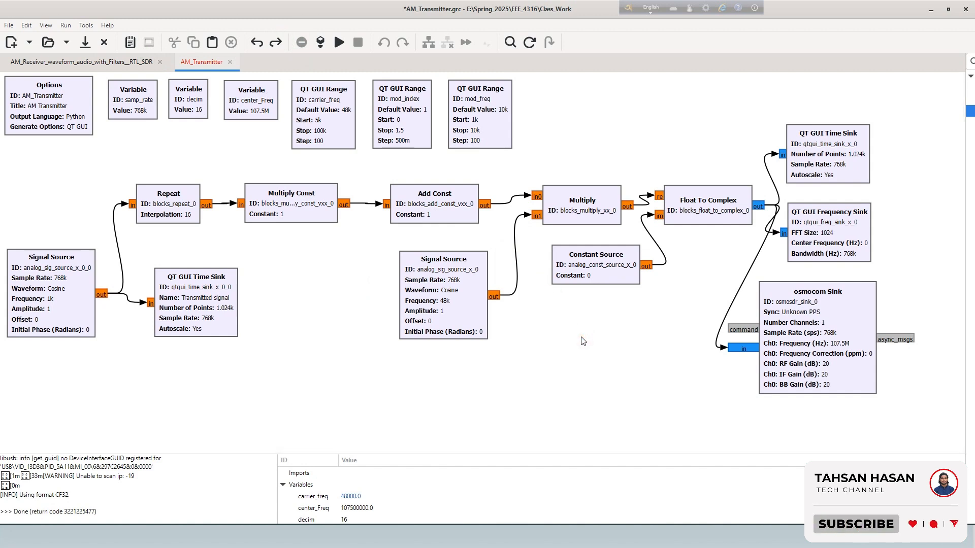
Reveal the block library, search for "wav" and place a Wav File Source in front of the Repeat block.
left_click(956, 166)
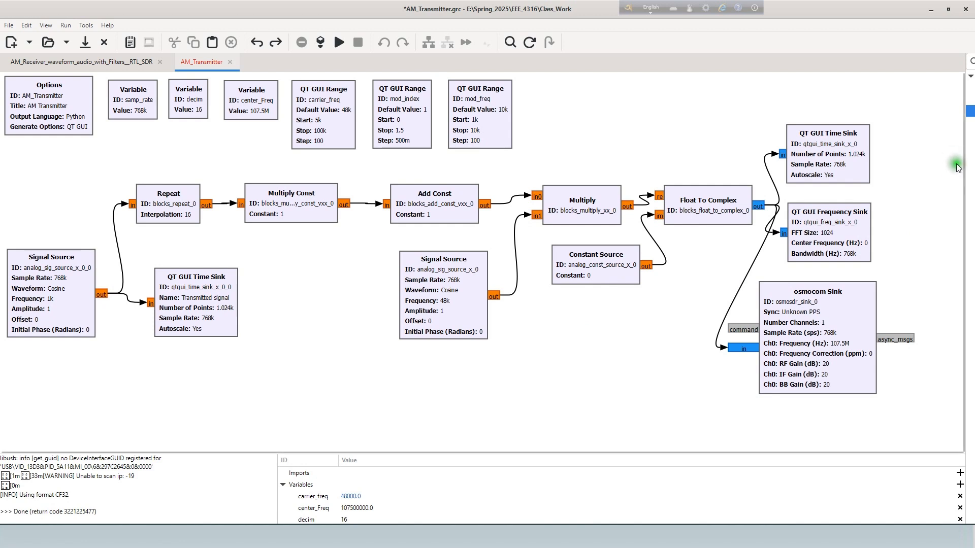
left_click_drag(965, 166, 827, 166)
left_click_drag(874, 61, 811, 64)
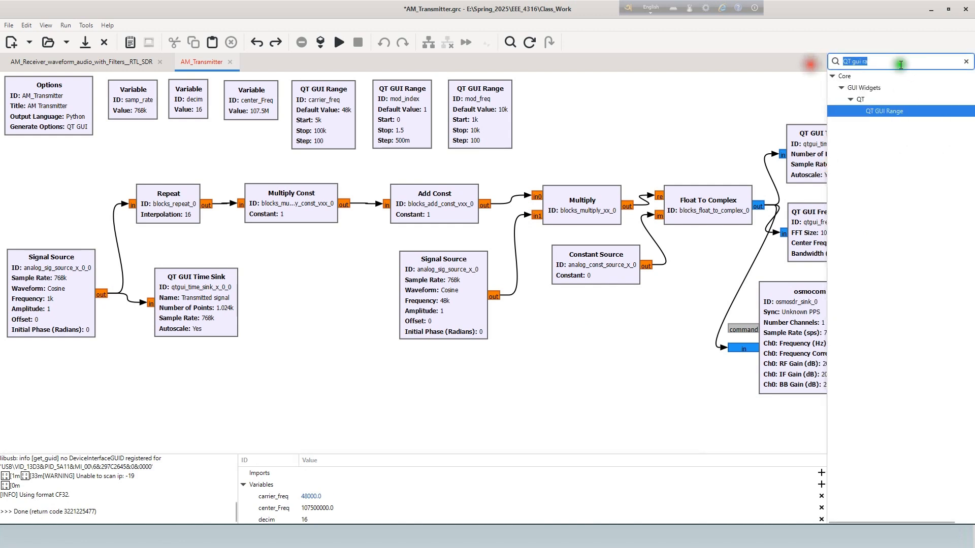
type("wav")
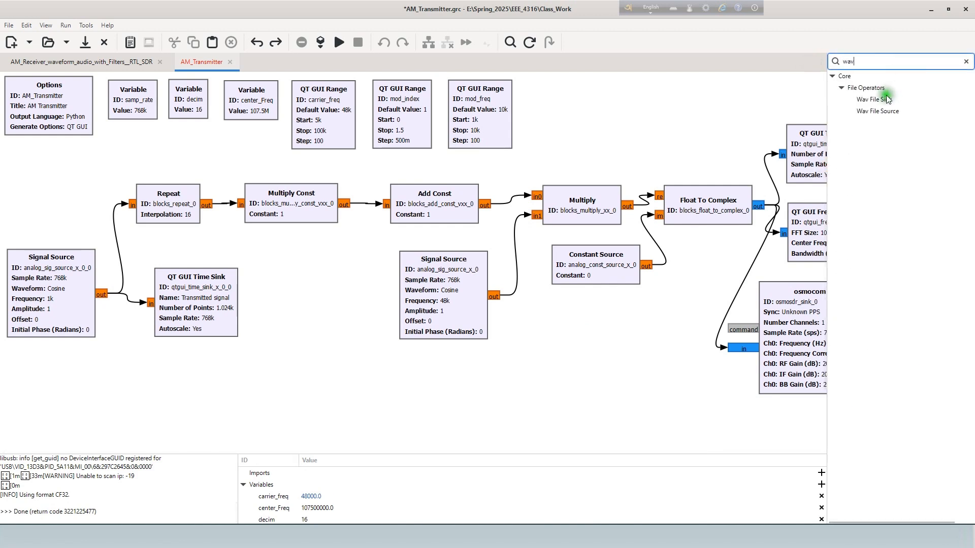
left_click_drag(877, 110, 21, 203)
Connect the Wav File Source output to the inputs of the Repeat block and the "Transmitted signal" QT GUI Time Sink.
left_click(96, 203)
left_click(130, 204)
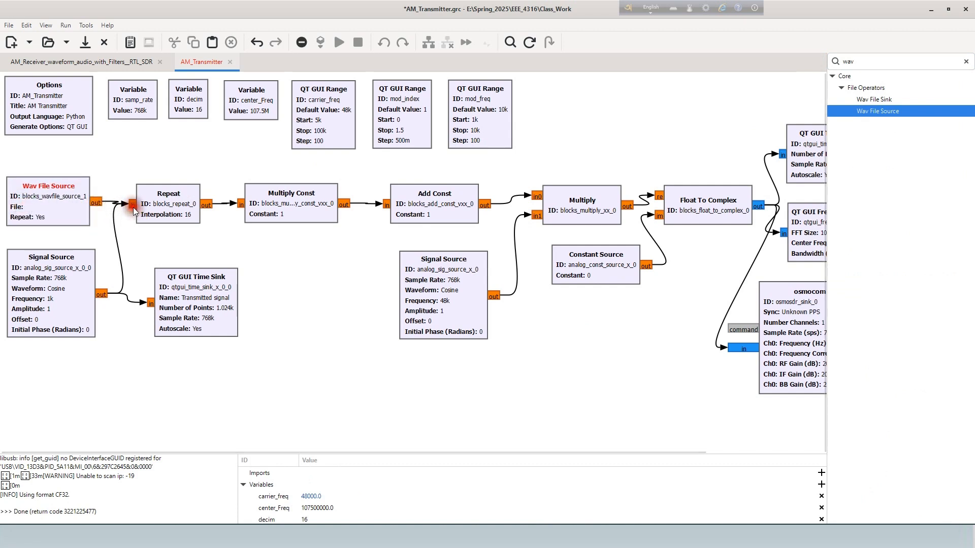
left_click_drag(133, 207, 147, 301)
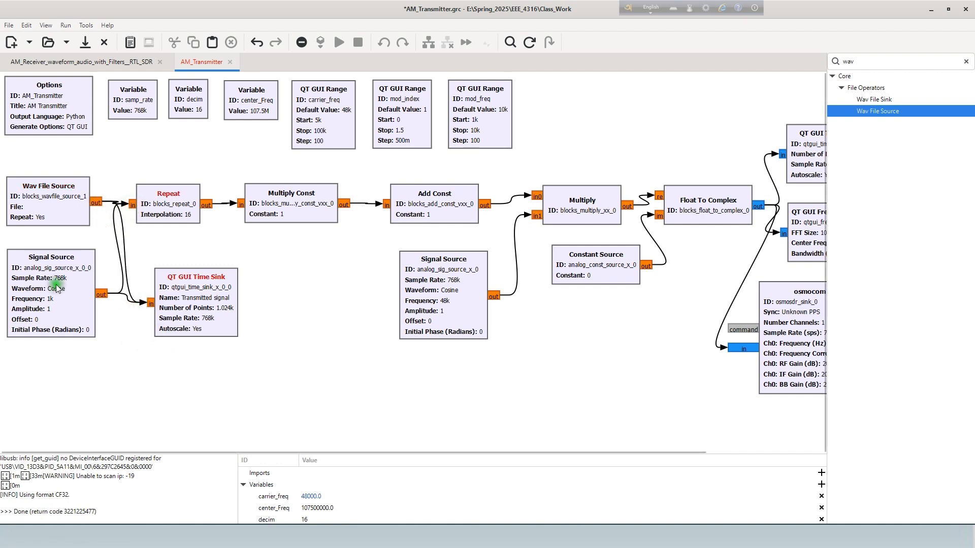
Check the properties of the Wav File Source and save the AM_Transmitter flowgraph.
double_click(52, 219)
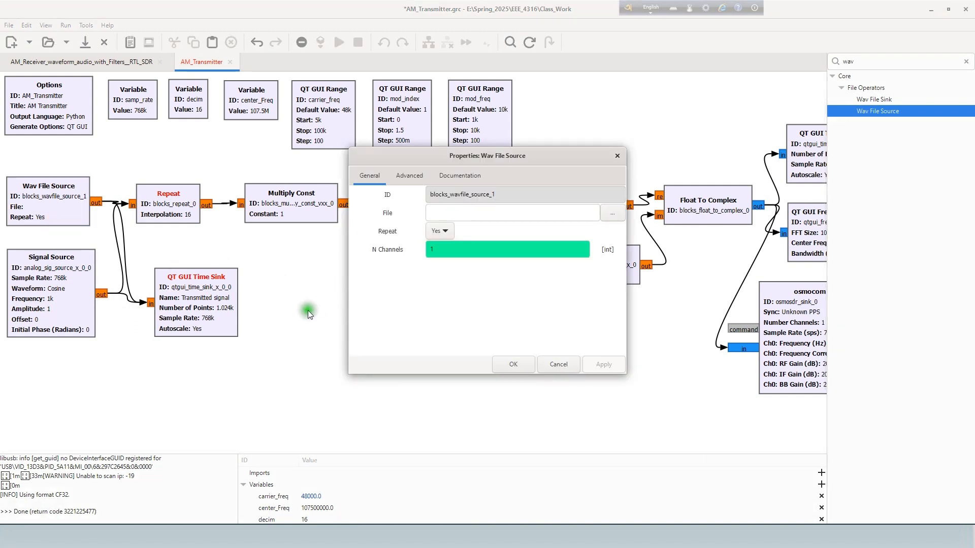
left_click(617, 156)
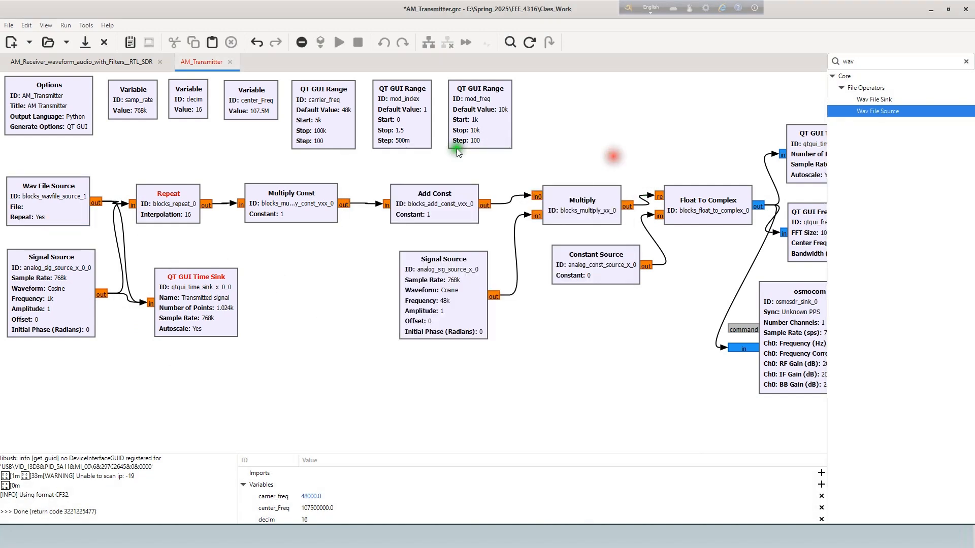
left_click(8, 26)
left_click(29, 93)
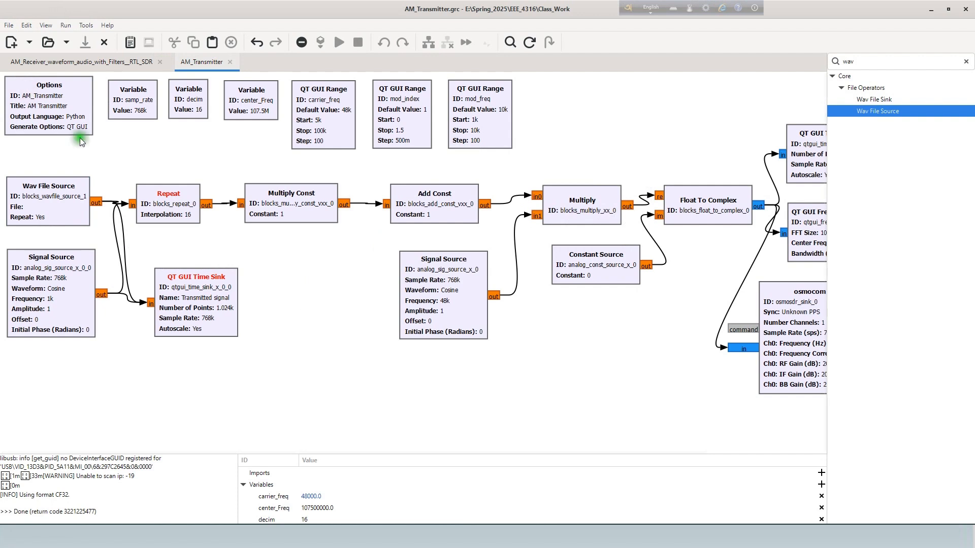
Clear the block search and hide the block library to show the whole flowgraph.
left_click(966, 62)
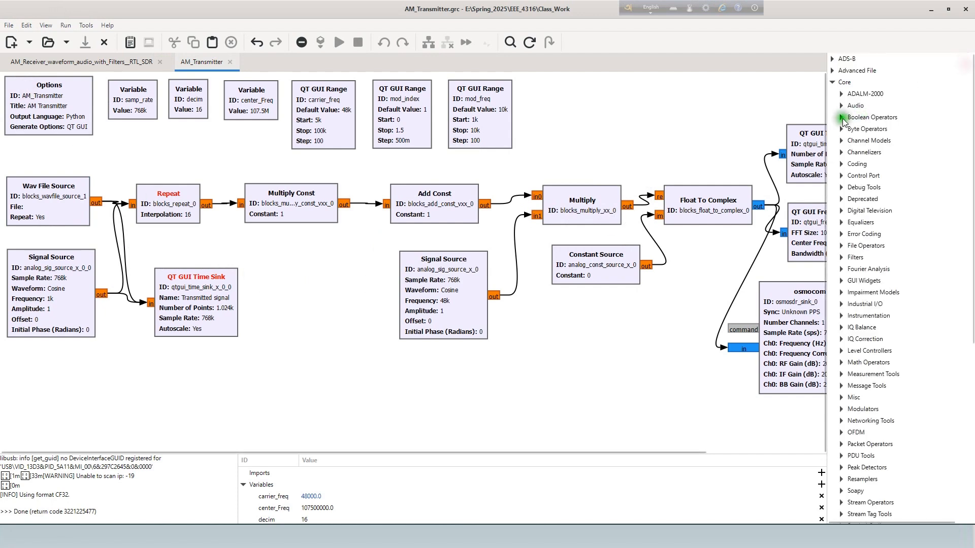
key("ctrl+b")
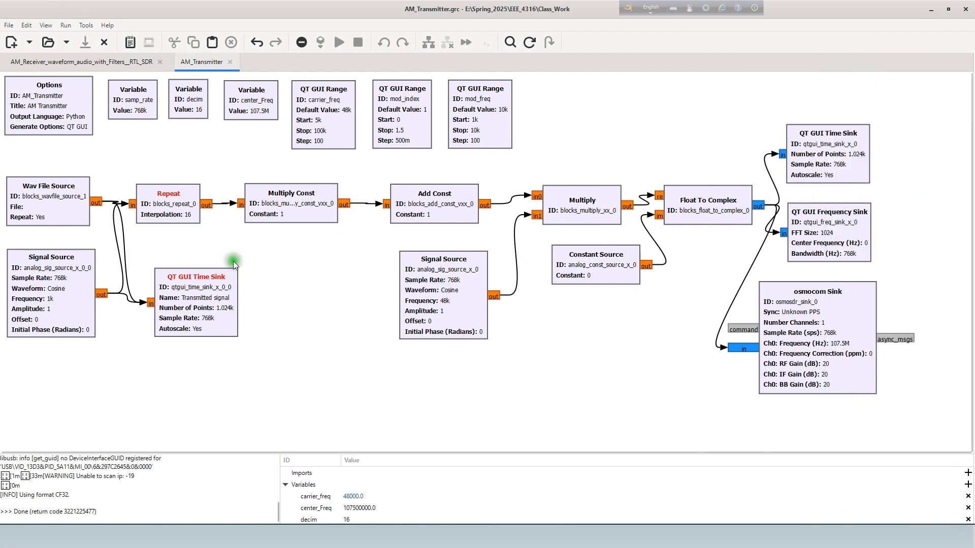
Review the Wav File Source, Repeat, Multiply Const, Add Const, Multiply, Constant Source and Float To Complex blocks.
left_click(43, 218)
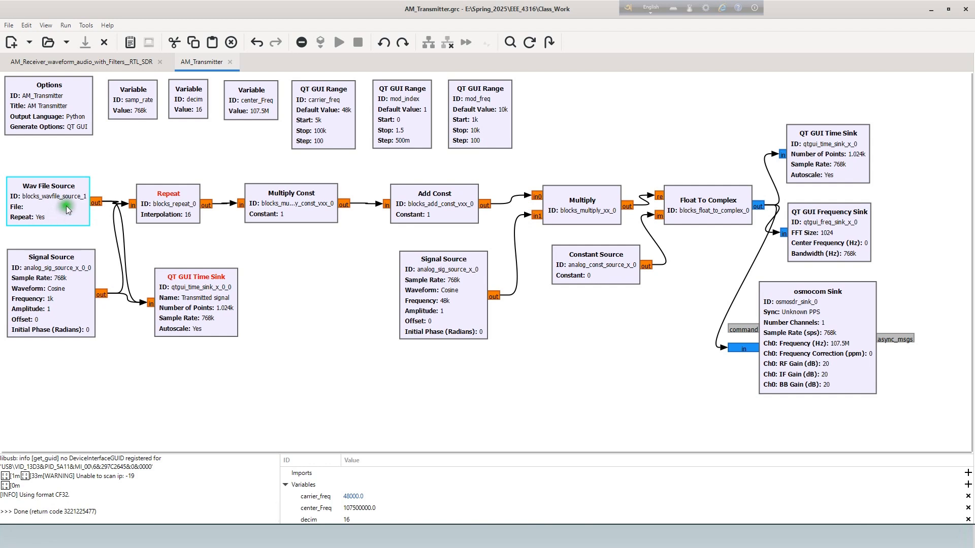
left_click(175, 212)
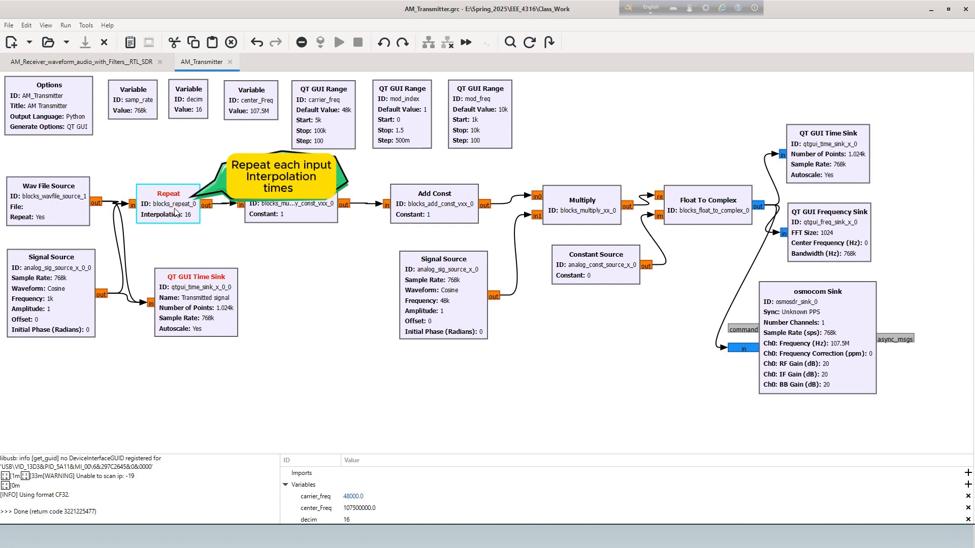
left_click(317, 205)
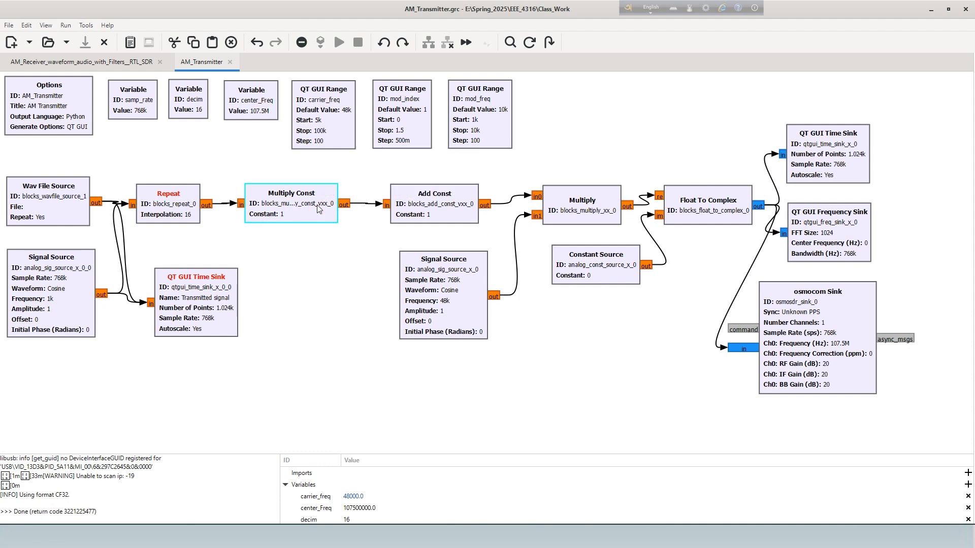
left_click(431, 199)
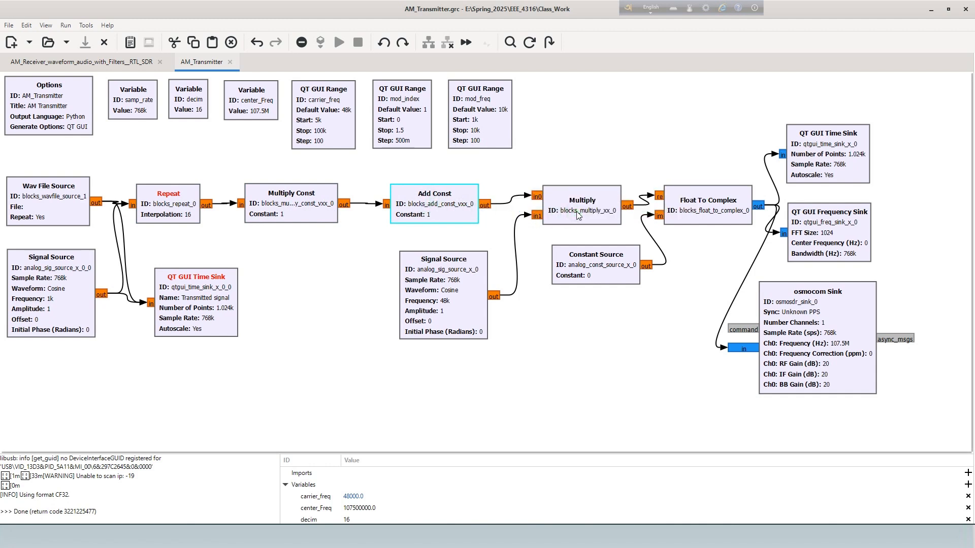
left_click(577, 212)
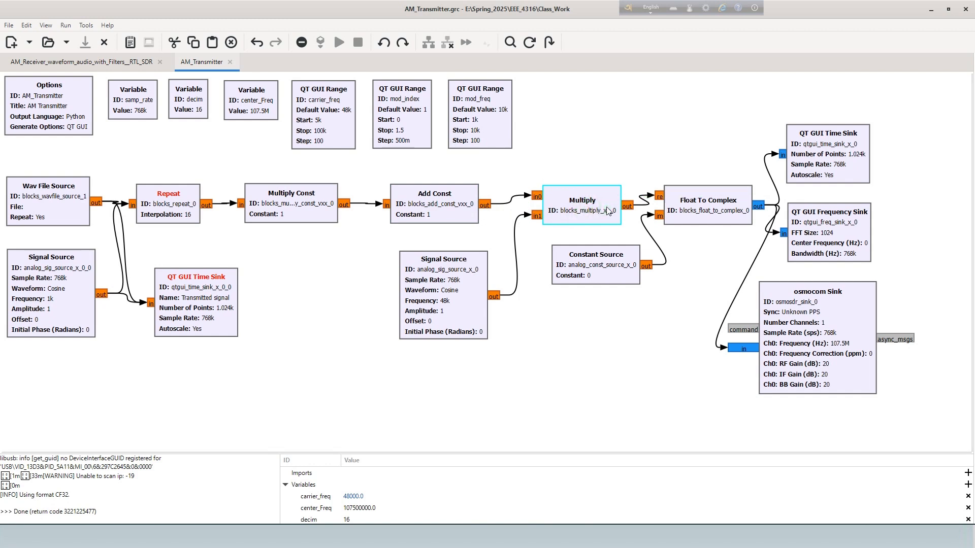
left_click(705, 212)
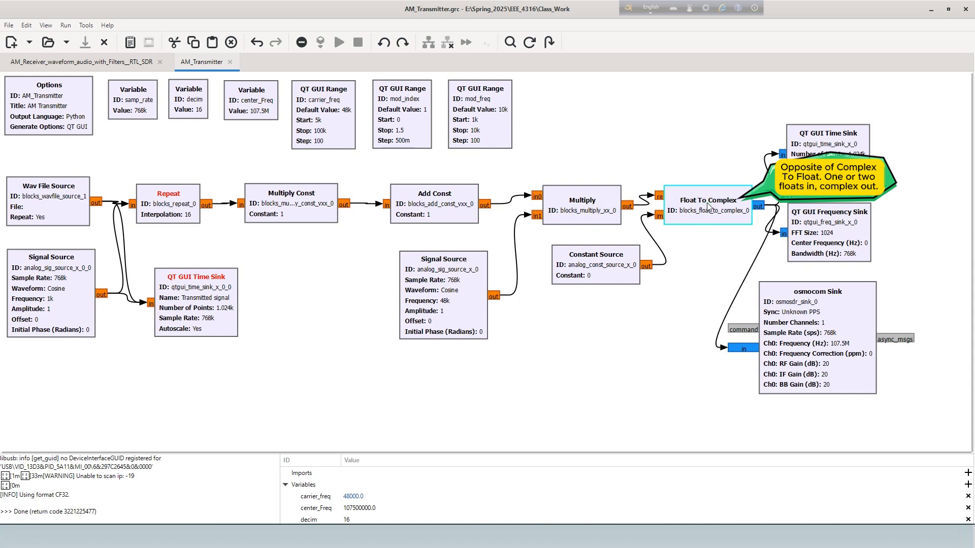
left_click(614, 264)
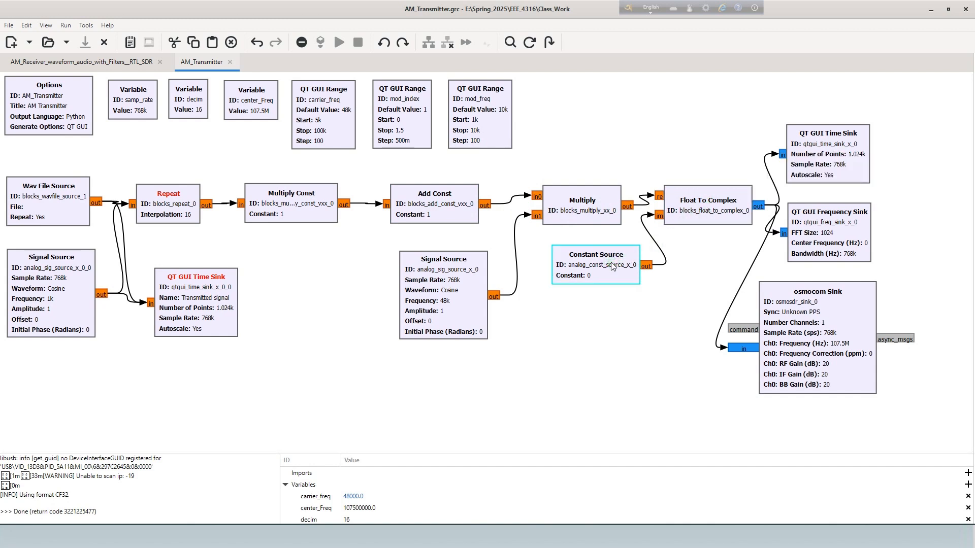
left_click(708, 213)
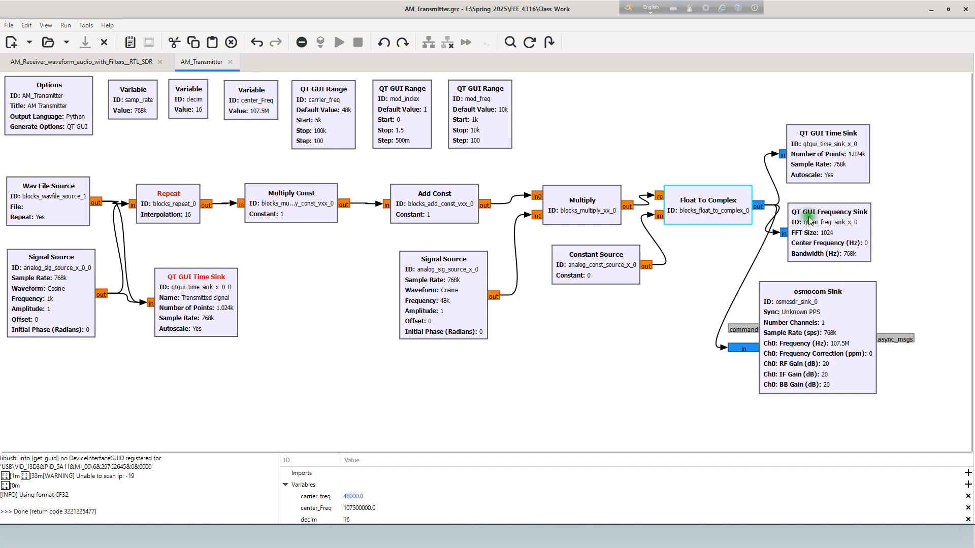
Review the QT GUI Time and Frequency Sinks, the osmocom Sink, the Constant Source and the Signal Source blocks.
left_click(835, 178)
left_click(825, 259)
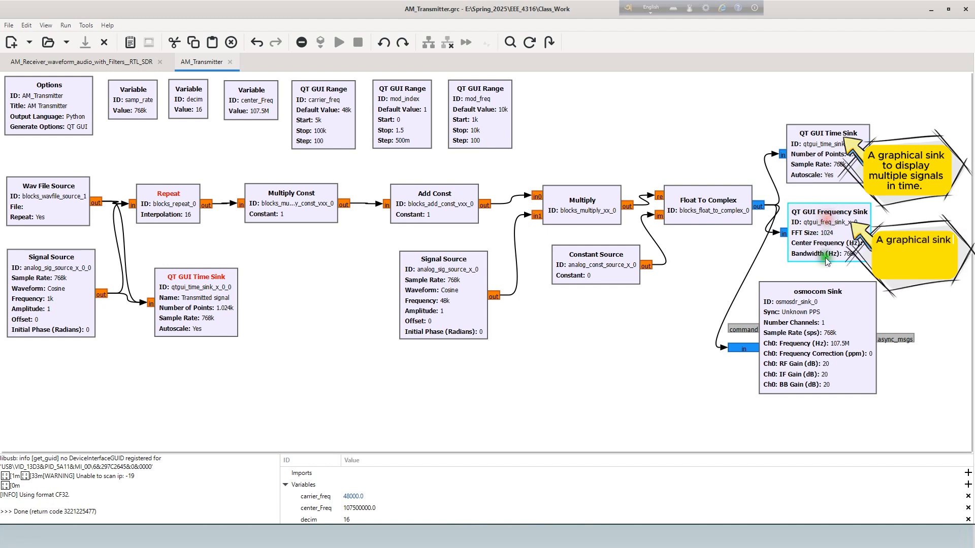
left_click(843, 318)
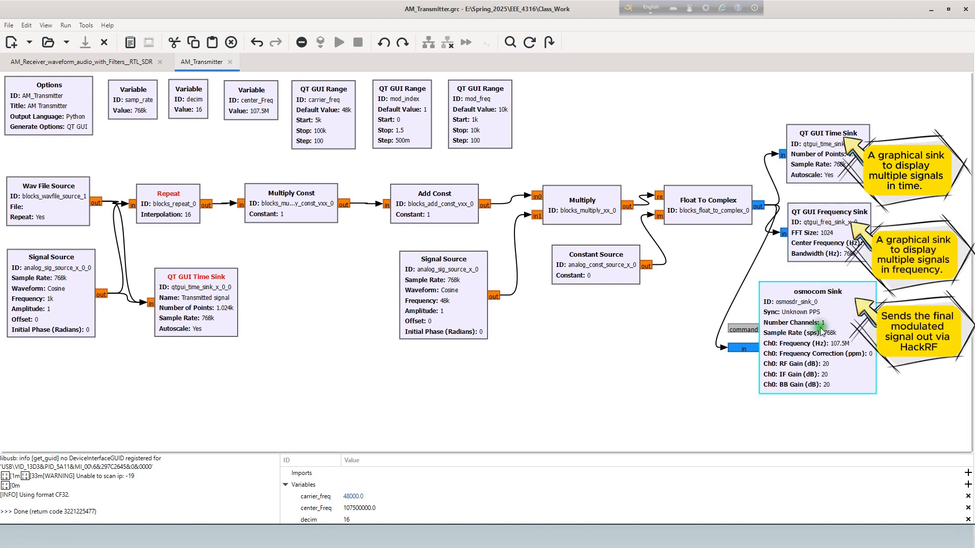
left_click(604, 277)
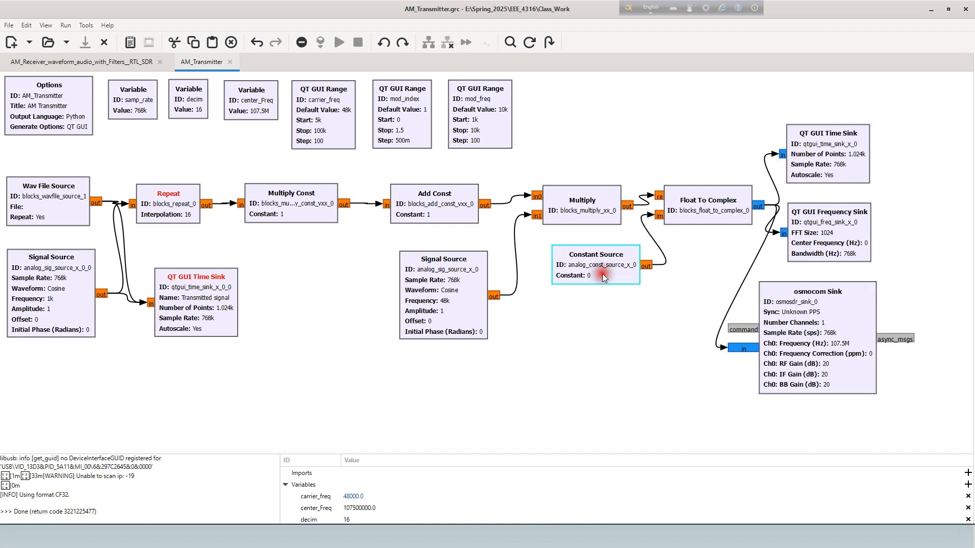
left_click(197, 322)
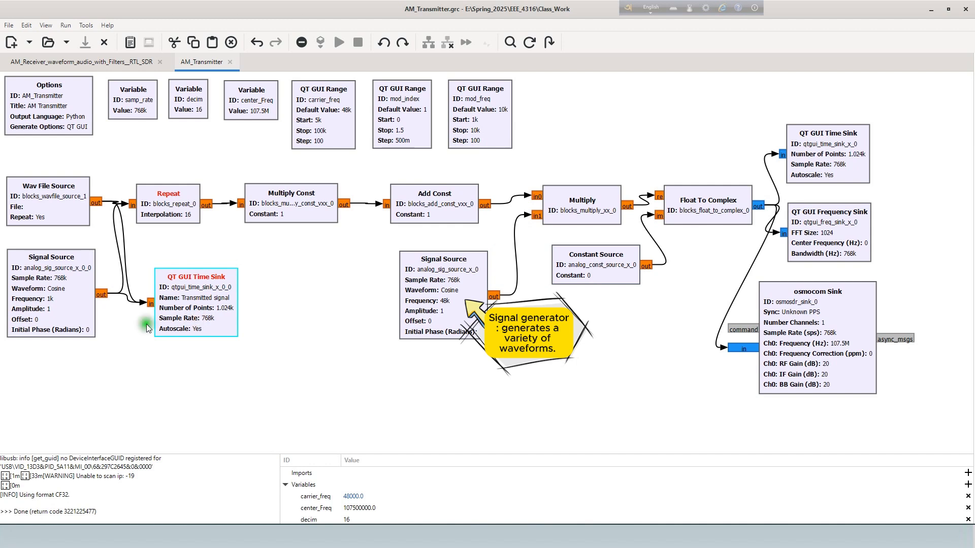
left_click(59, 310)
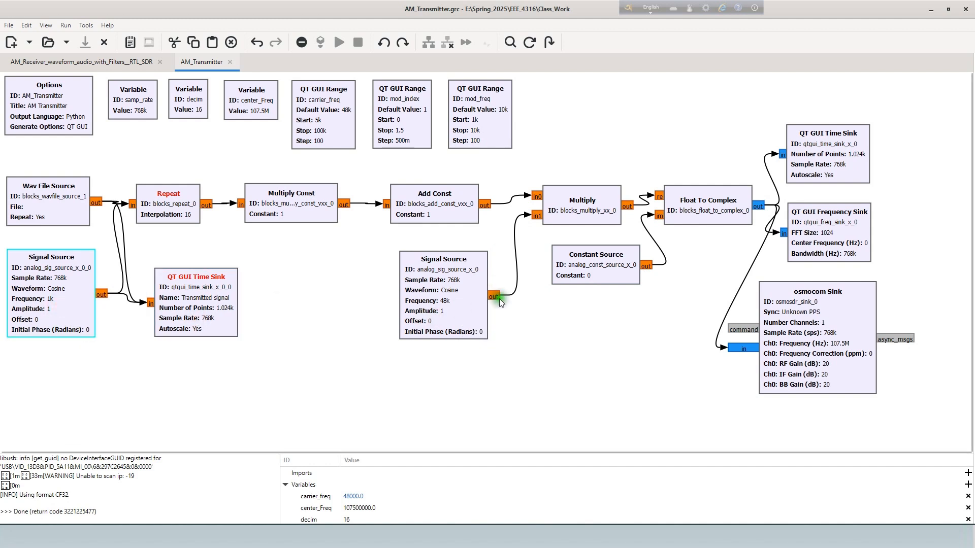